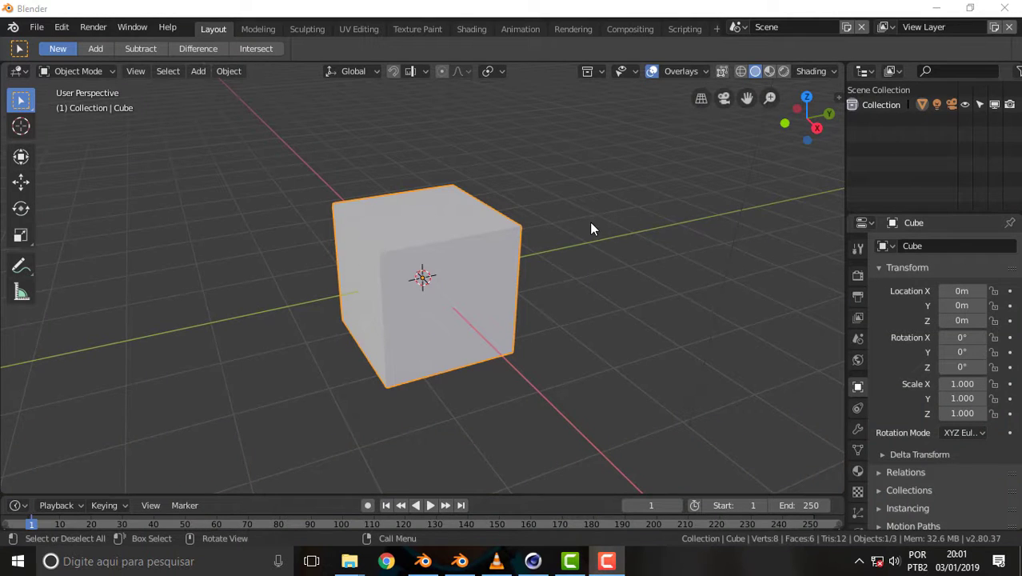
- Zoom the viewport in and out on the default cube, then bring the Blender window forward
{"action": "scroll", "coordinate": [586, 217], "scroll_direction": "down", "scroll_amount": 2}
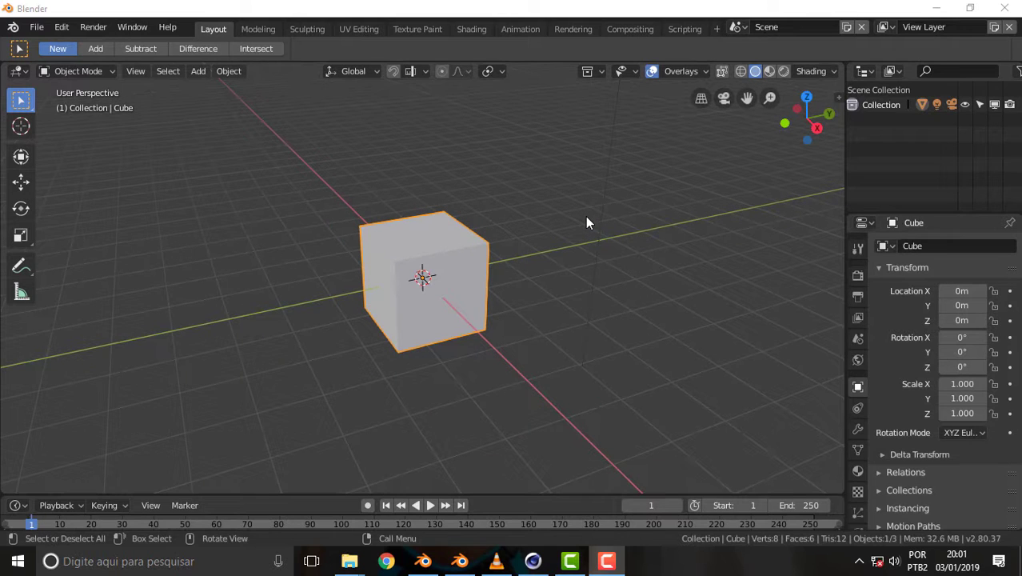
{"action": "scroll", "coordinate": [586, 221], "scroll_direction": "up", "scroll_amount": 1}
{"action": "scroll", "coordinate": [586, 223], "scroll_direction": "up", "scroll_amount": 1}
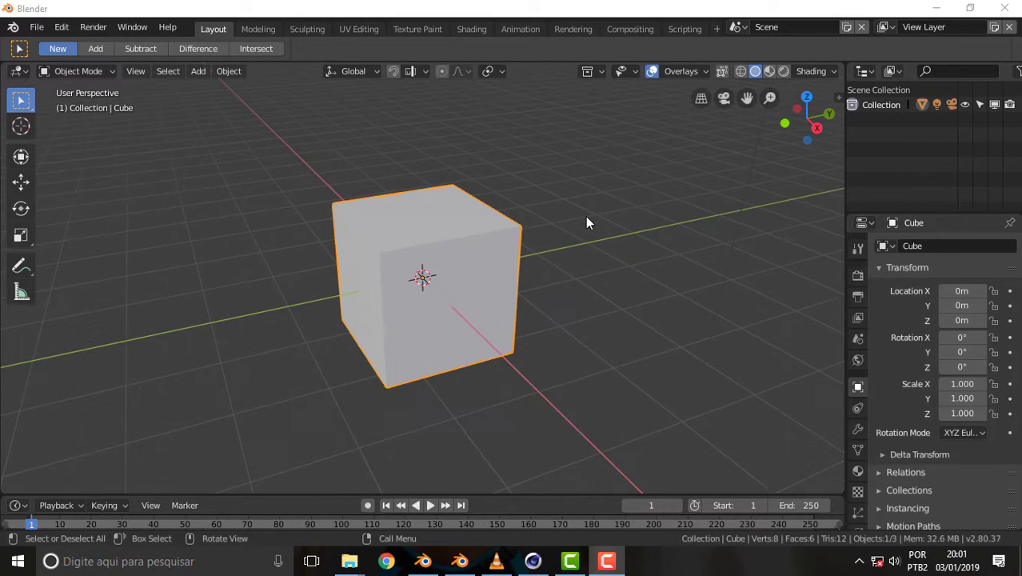
{"action": "scroll", "coordinate": [586, 222], "scroll_direction": "down", "scroll_amount": 1}
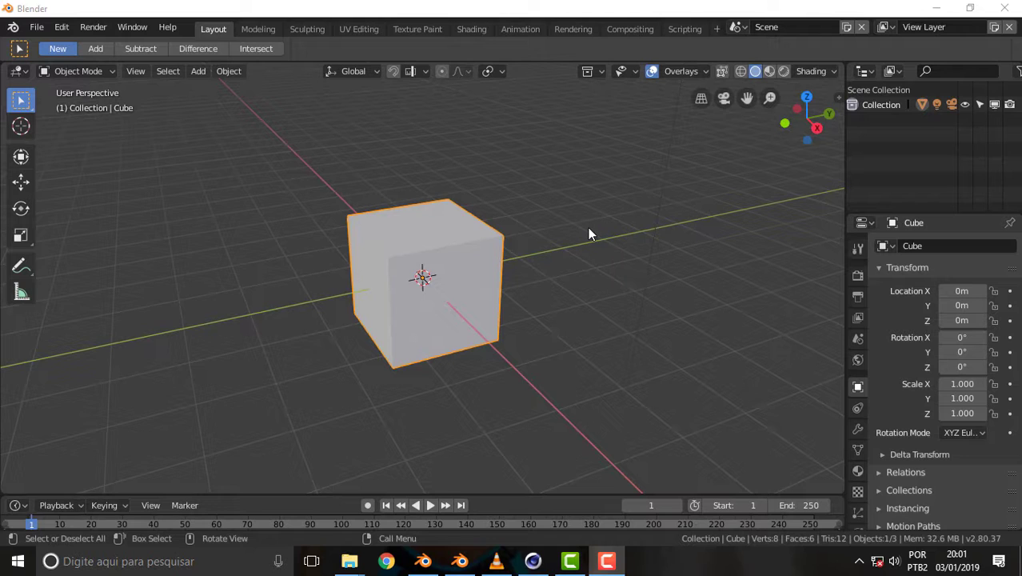
{"action": "scroll", "coordinate": [589, 229], "scroll_direction": "up", "scroll_amount": 1}
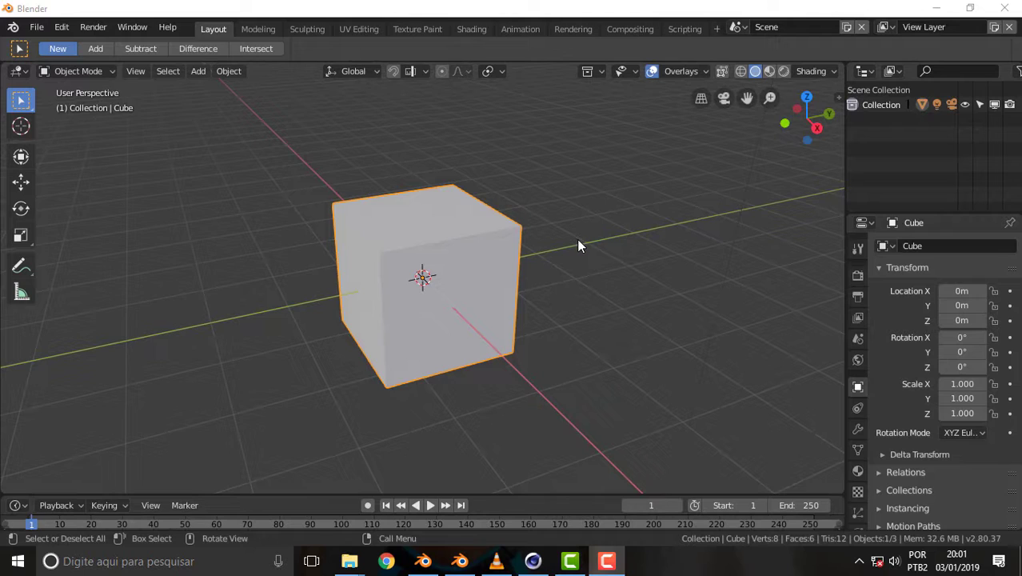
{"action": "left_click", "coordinate": [456, 274]}
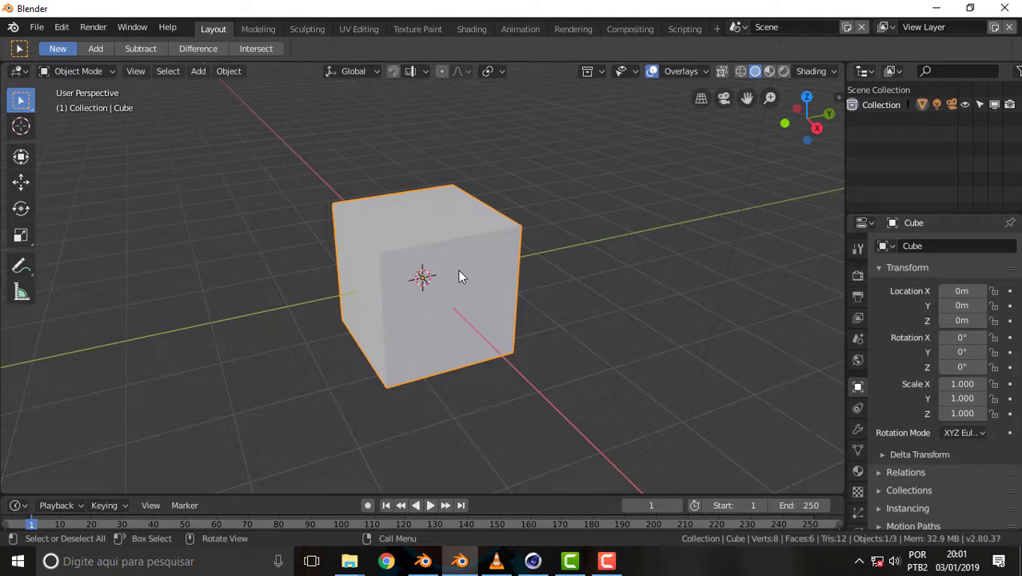
- Move the cube straight up along Z to about 1.02 m, then reframe the view
{"action": "key", "text": "g"}
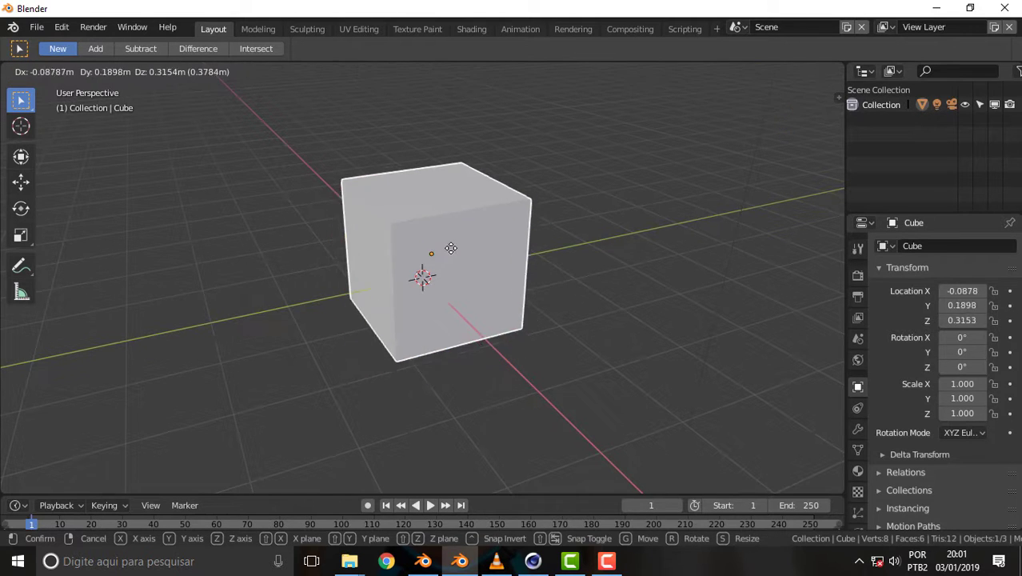
{"action": "key", "text": "z"}
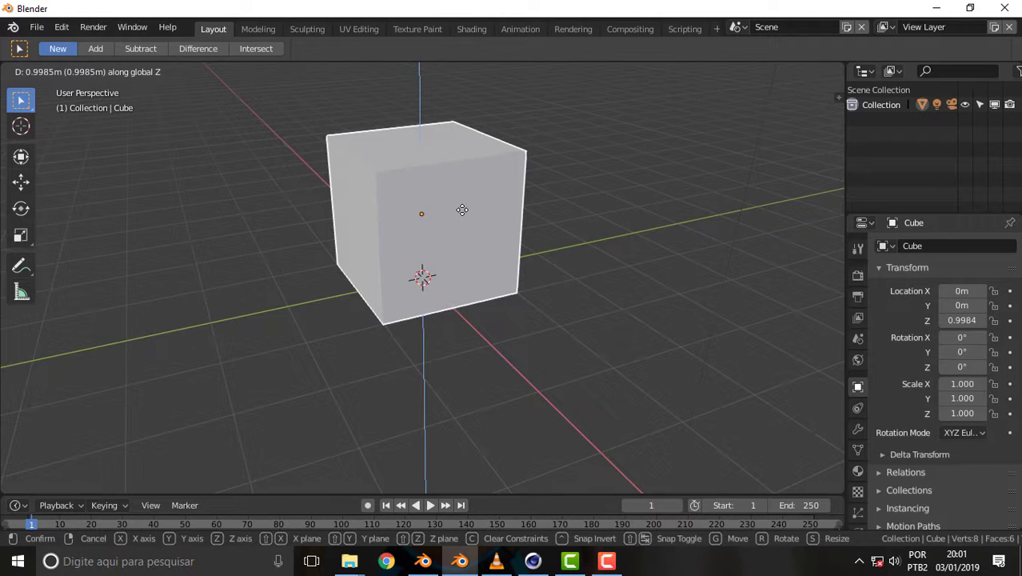
{"action": "left_click", "coordinate": [463, 209]}
{"action": "scroll", "coordinate": [596, 228], "scroll_direction": "down", "scroll_amount": 3}
{"action": "mouse_move", "coordinate": [601, 221]}
{"action": "middle_mouse_down"}
{"action": "mouse_move", "coordinate": [626, 210]}
{"action": "mouse_move", "coordinate": [547, 224]}
{"action": "middle_mouse_up"}
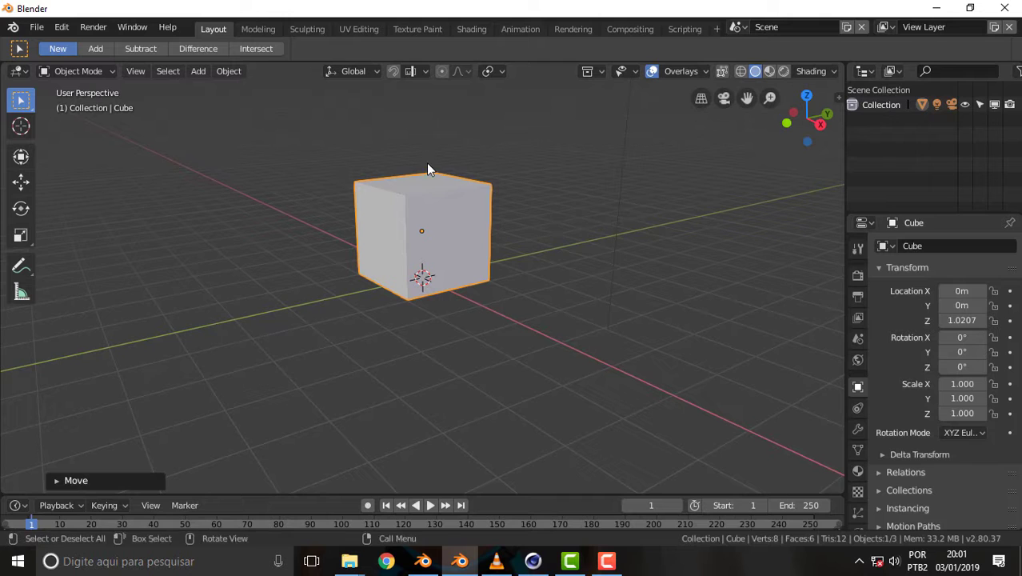
{"action": "scroll", "coordinate": [392, 138], "scroll_direction": "up", "scroll_amount": 3}
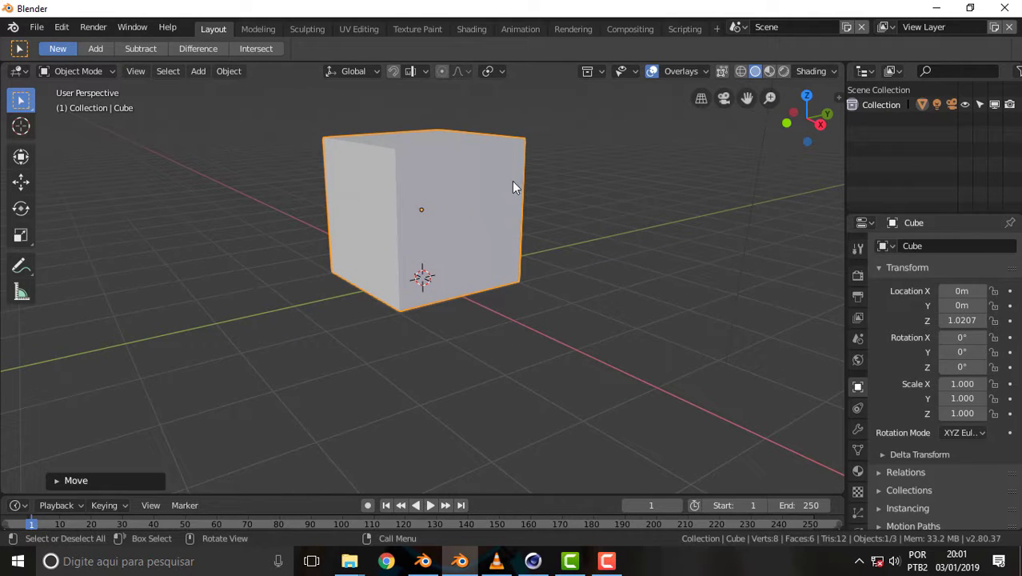
{"action": "left_click_drag", "start_coordinate": [746, 98], "coordinate": [605, 168]}
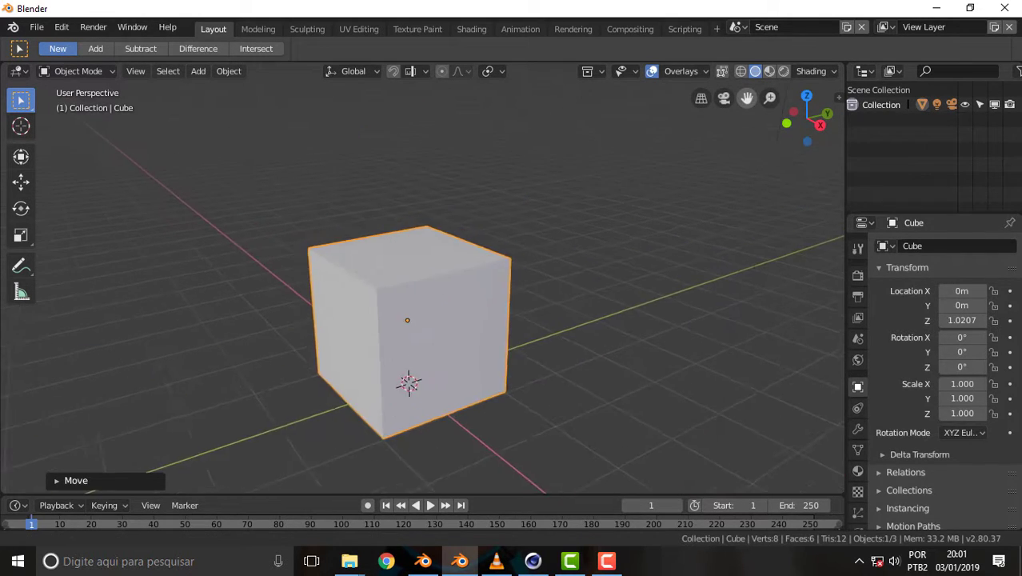
{"action": "scroll", "coordinate": [606, 169], "scroll_direction": "down", "scroll_amount": 2}
{"action": "scroll", "coordinate": [606, 169], "scroll_direction": "up", "scroll_amount": 1}
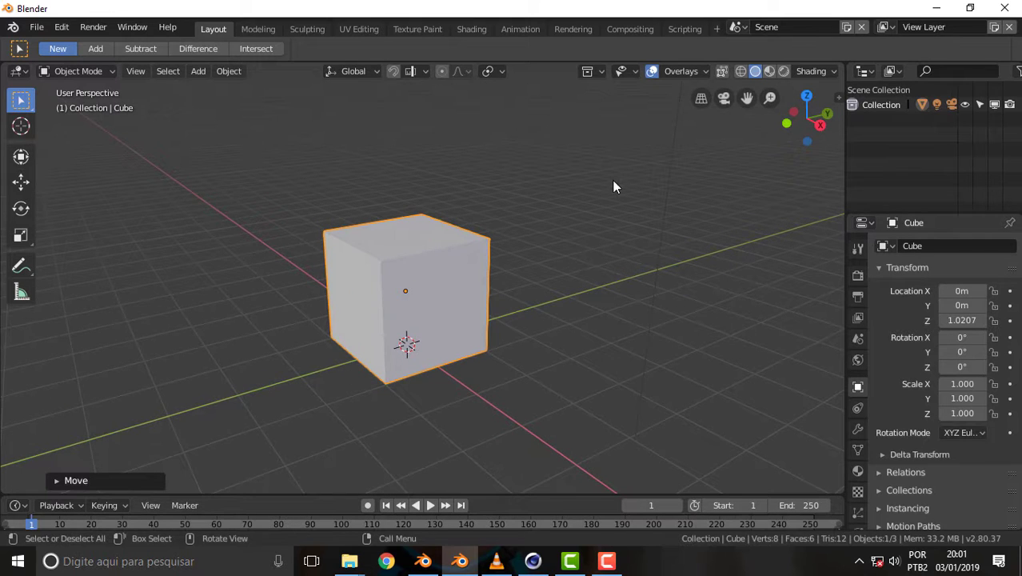
- Add a Bevel modifier to the cube in the Modifier properties
{"action": "left_click", "coordinate": [859, 431]}
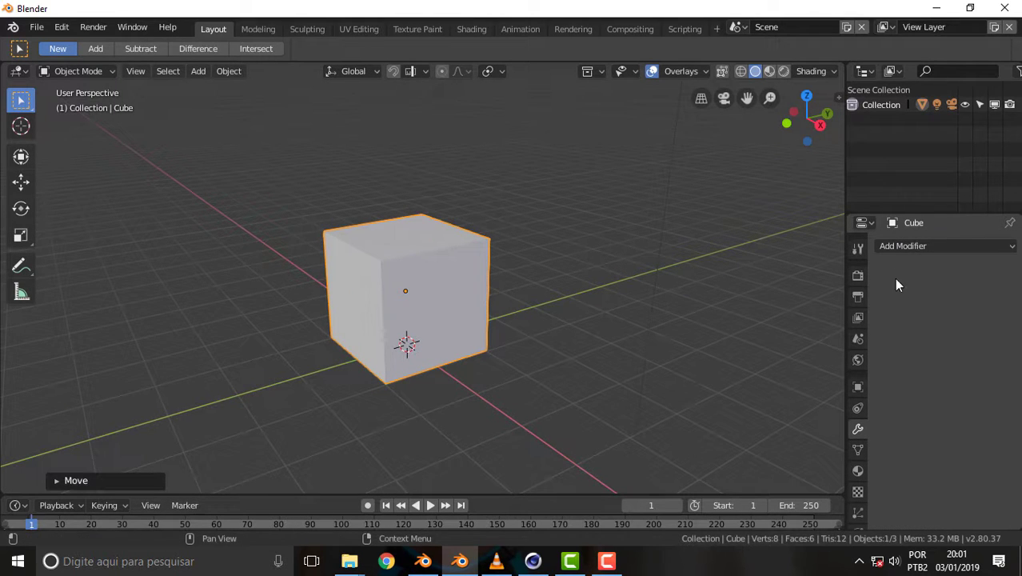
{"action": "left_click", "coordinate": [954, 248]}
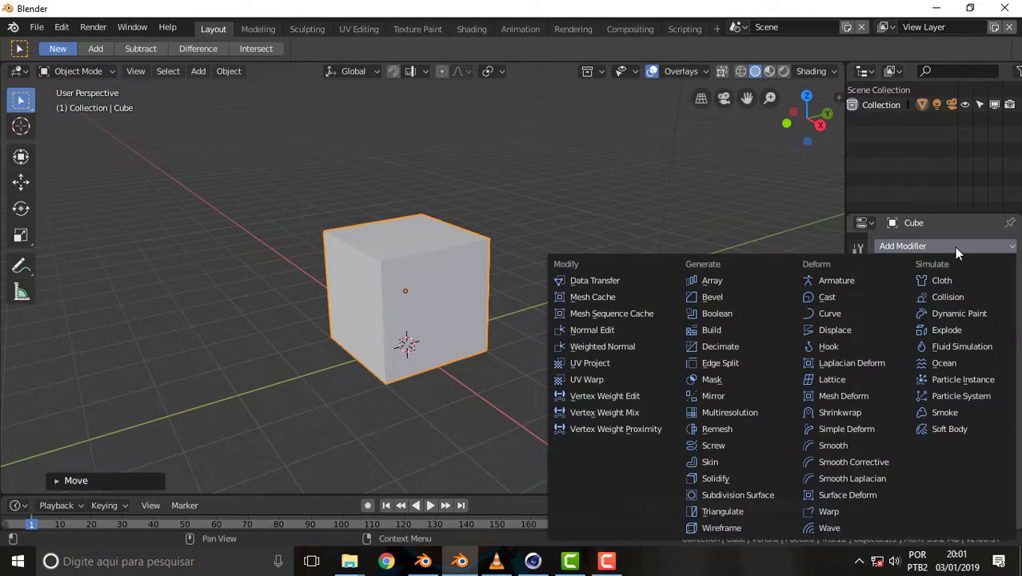
{"action": "left_click", "coordinate": [955, 247]}
{"action": "left_click", "coordinate": [972, 247]}
{"action": "left_click", "coordinate": [720, 298]}
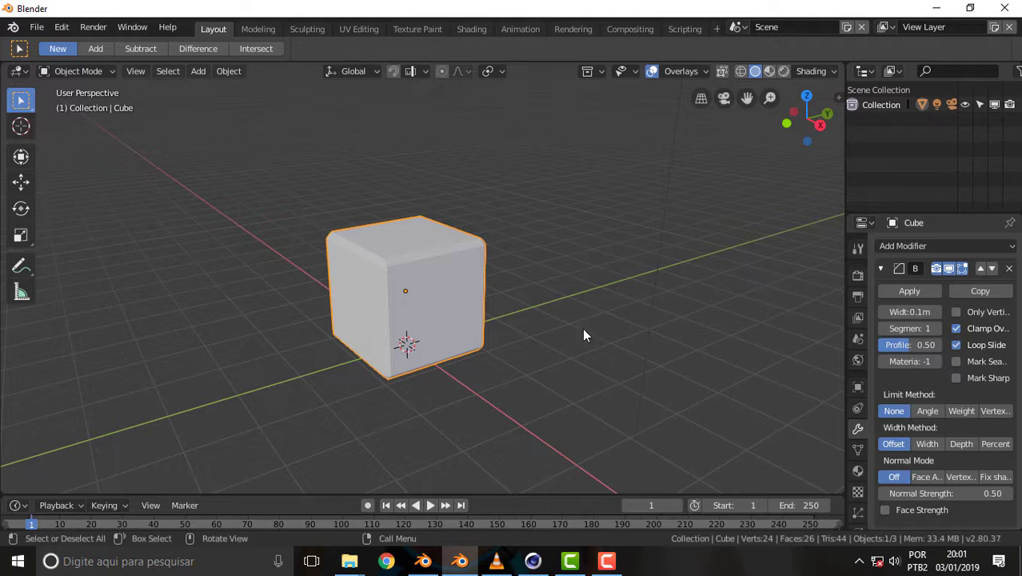
- Raise the Bevel modifier's Segments from 1 to 5
{"action": "scroll", "coordinate": [474, 278], "scroll_direction": "up", "scroll_amount": 3}
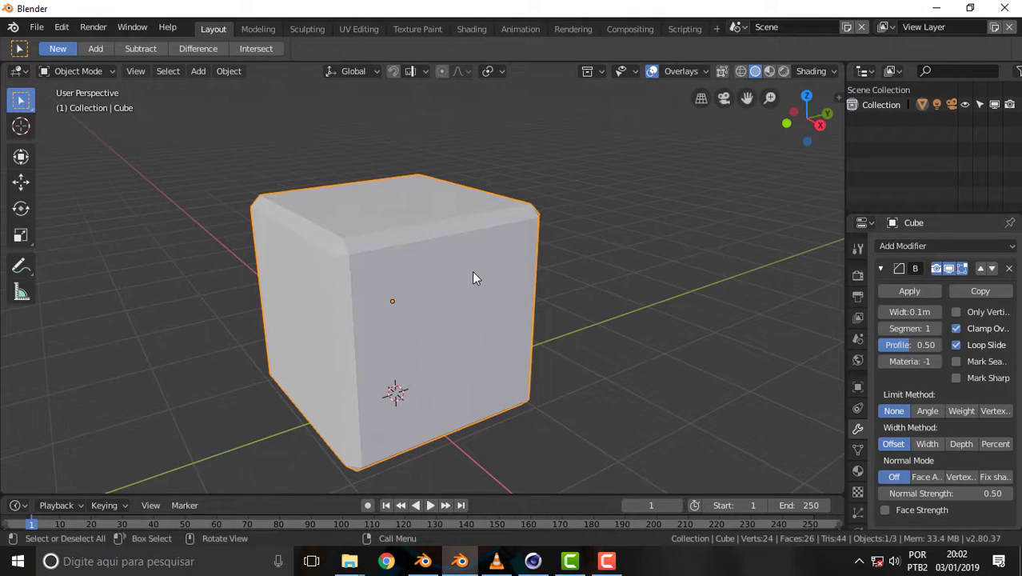
{"action": "scroll", "coordinate": [474, 277], "scroll_direction": "down", "scroll_amount": 1}
{"action": "scroll", "coordinate": [473, 277], "scroll_direction": "up", "scroll_amount": 1}
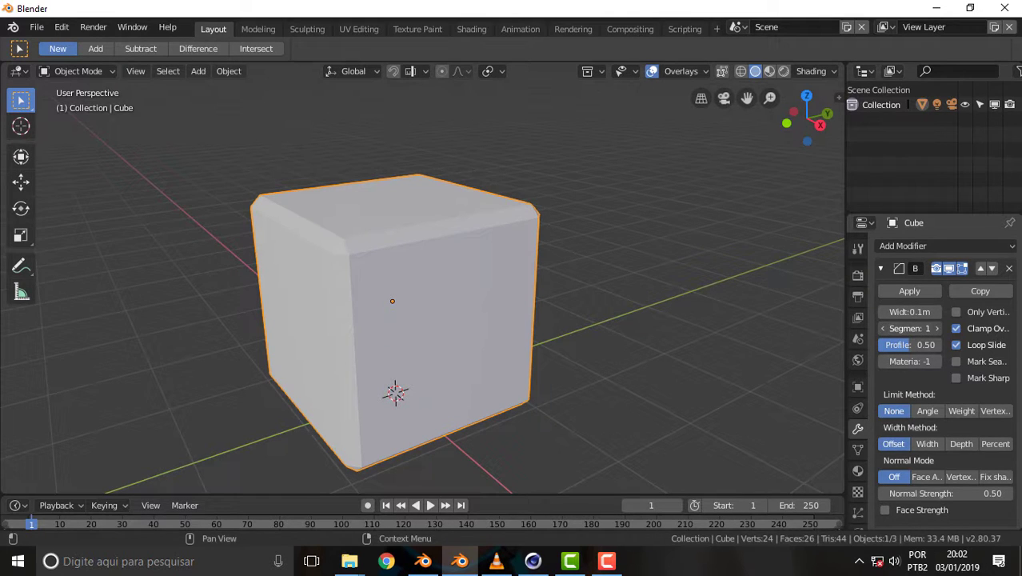
{"action": "left_click_drag", "start_coordinate": [909, 328], "coordinate": [932, 328]}
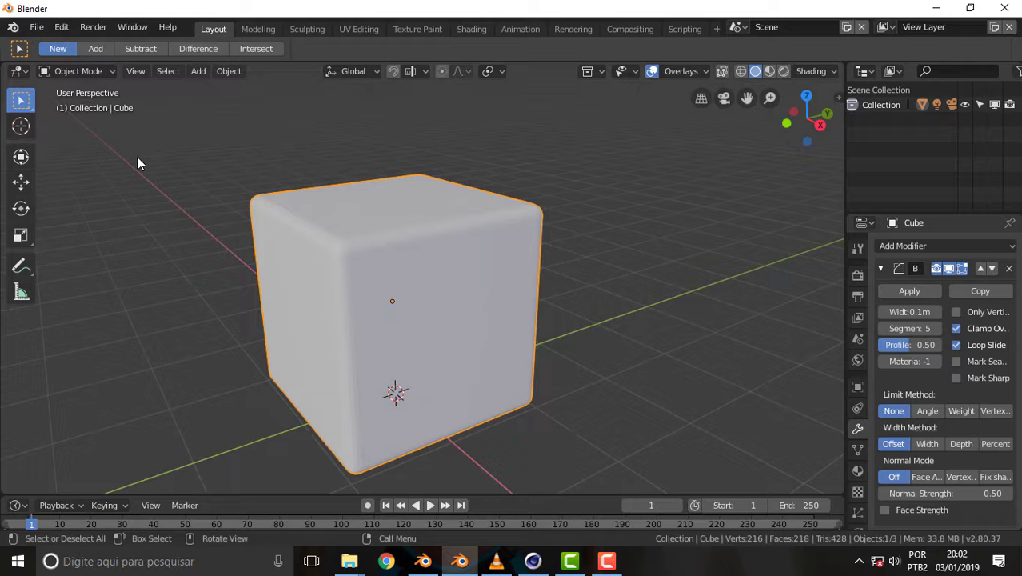
- Enter Edit Mode on the cube and attempt to apply the Bevel modifier
{"action": "key", "text": "shift+a"}
{"action": "key", "text": "Tab"}
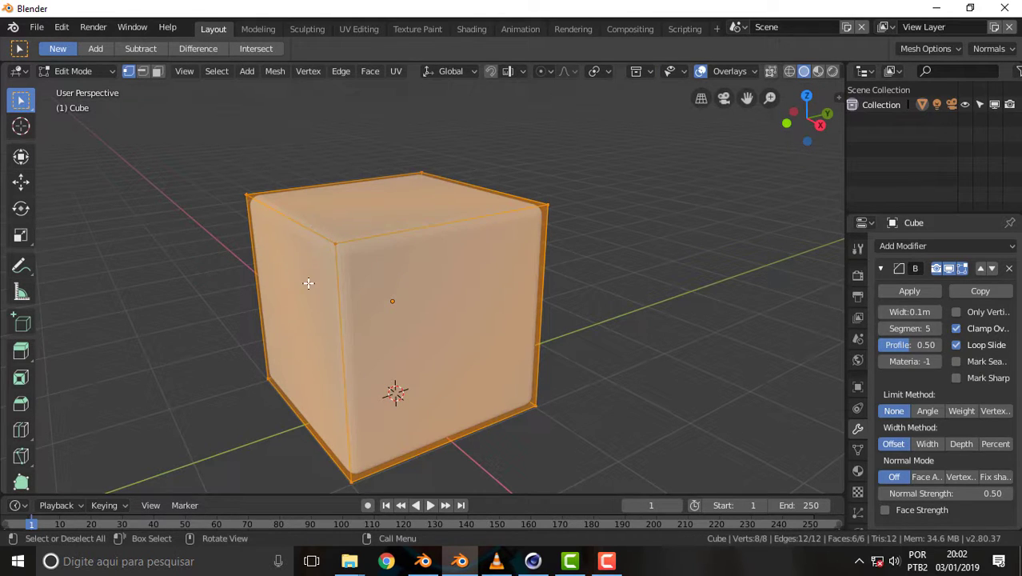
{"action": "scroll", "coordinate": [318, 296], "scroll_direction": "down", "scroll_amount": 3}
{"action": "scroll", "coordinate": [319, 295], "scroll_direction": "up", "scroll_amount": 3}
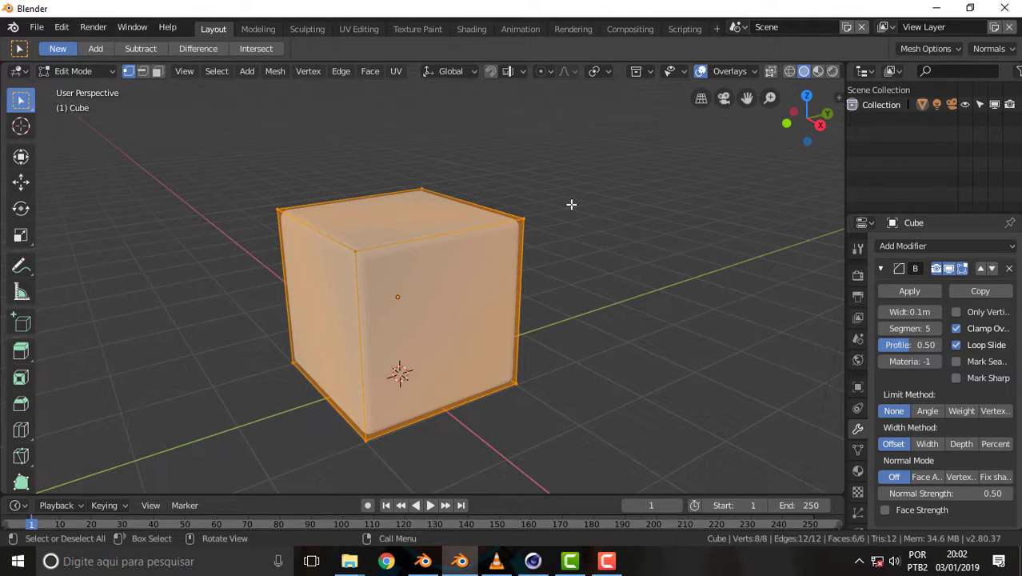
{"action": "scroll", "coordinate": [374, 387], "scroll_direction": "up", "scroll_amount": 1}
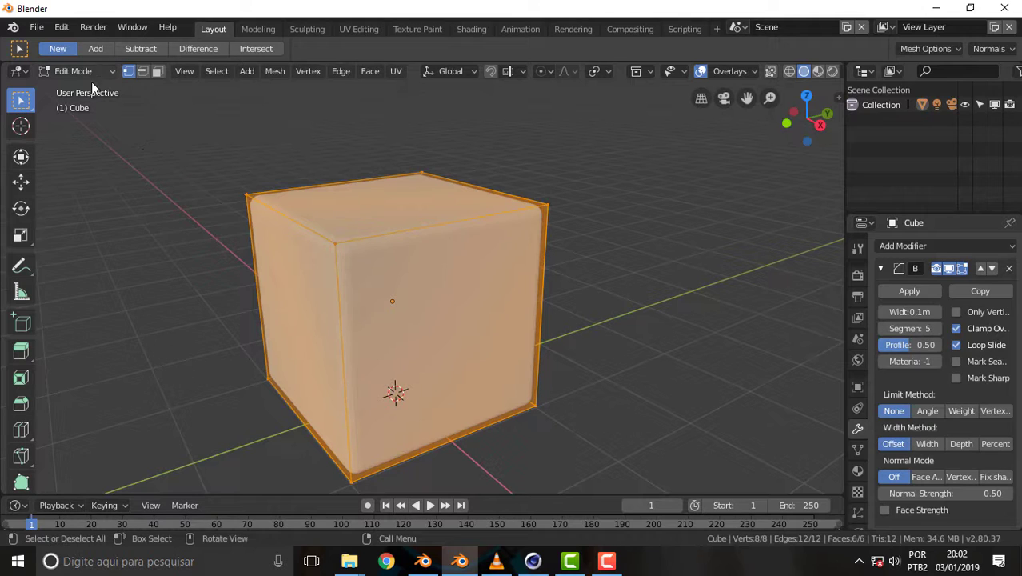
{"action": "left_click", "coordinate": [907, 292]}
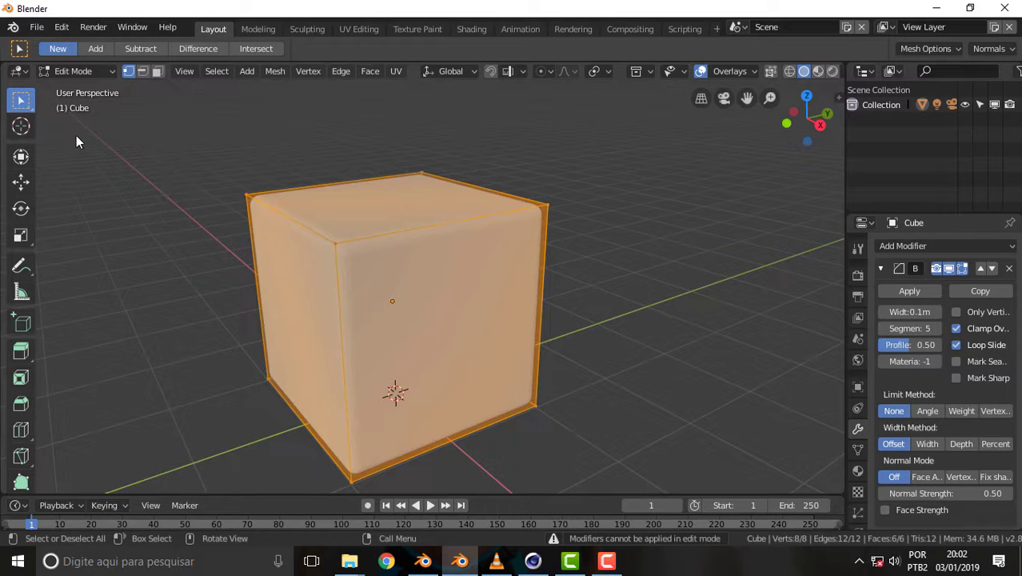
- Return to Object Mode and apply the Bevel modifier to the cube's mesh
{"action": "left_click", "coordinate": [73, 70]}
{"action": "left_click", "coordinate": [73, 88]}
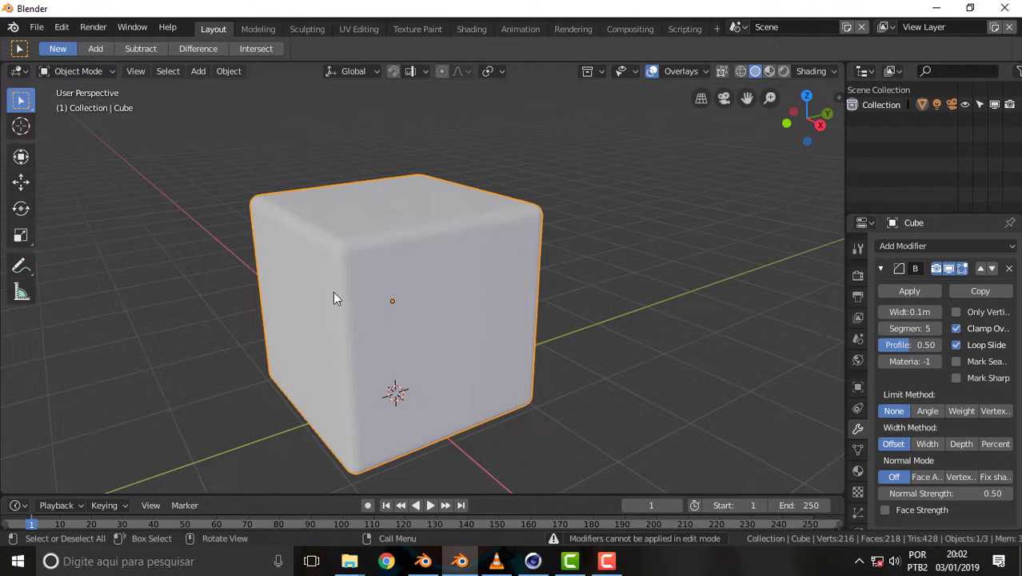
{"action": "left_click", "coordinate": [912, 289]}
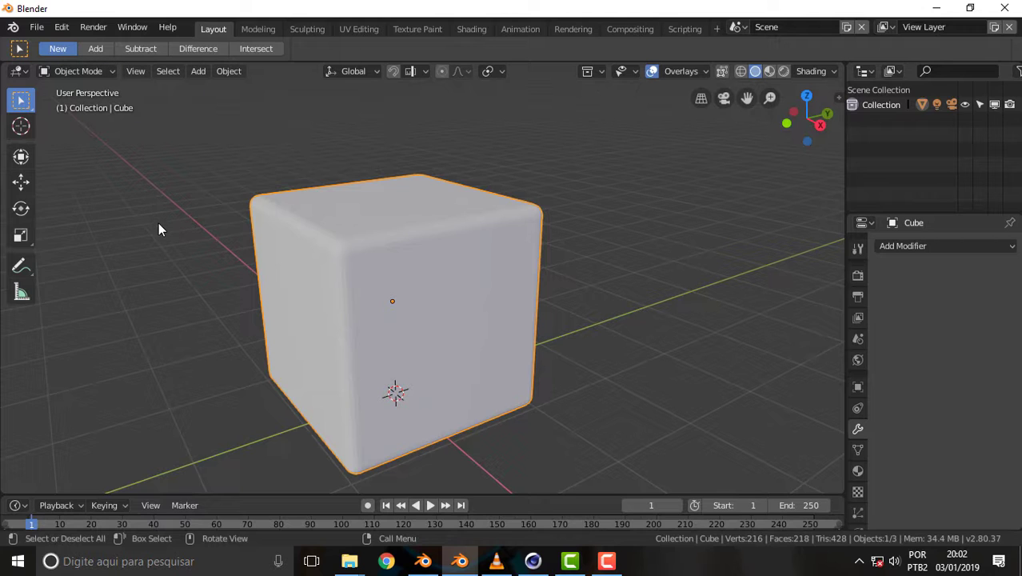
- Inspect the bevelled 216-vertex mesh in Edit Mode from the front, then return to Object Mode
{"action": "key", "text": "Tab"}
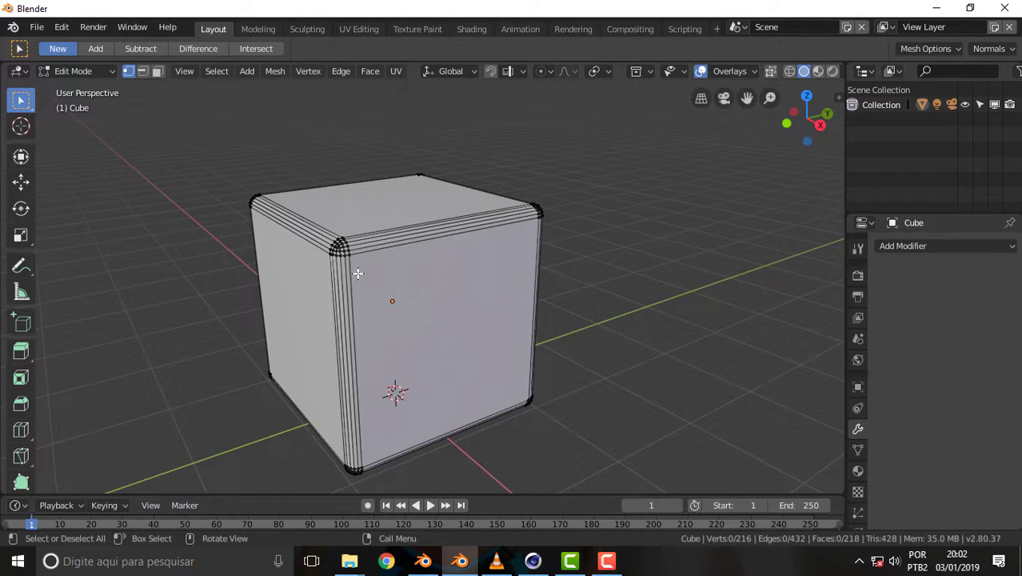
{"action": "scroll", "coordinate": [356, 272], "scroll_direction": "up", "scroll_amount": 3}
{"action": "scroll", "coordinate": [356, 272], "scroll_direction": "down", "scroll_amount": 1}
{"action": "mouse_move", "coordinate": [472, 256]}
{"action": "middle_mouse_down"}
{"action": "mouse_move", "coordinate": [425, 248]}
{"action": "mouse_move", "coordinate": [115, 262]}
{"action": "mouse_move", "coordinate": [201, 257]}
{"action": "mouse_move", "coordinate": [160, 256]}
{"action": "middle_mouse_up"}
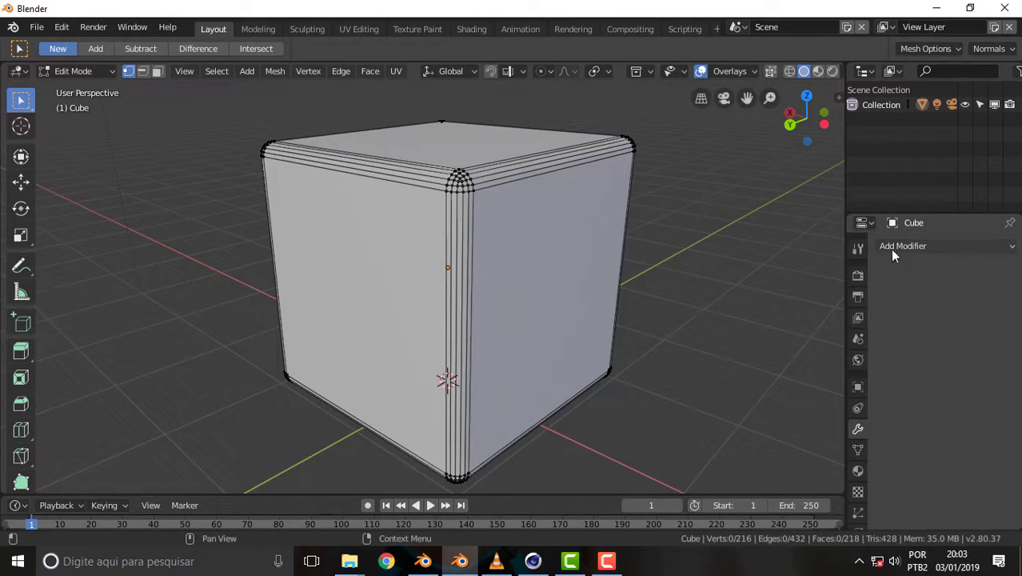
{"action": "scroll", "coordinate": [509, 222], "scroll_direction": "down", "scroll_amount": 3}
{"action": "scroll", "coordinate": [509, 222], "scroll_direction": "up", "scroll_amount": 3}
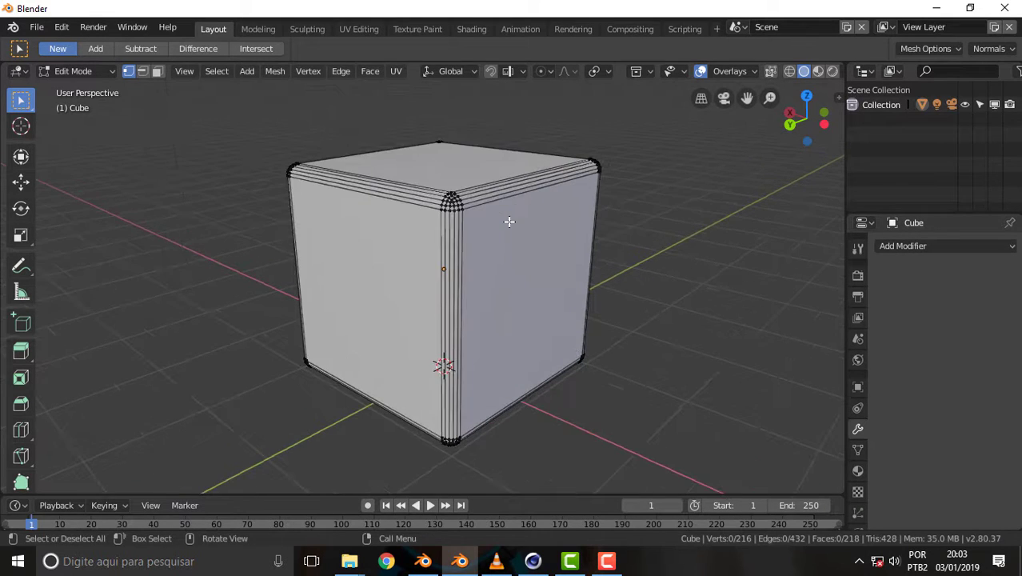
{"action": "scroll", "coordinate": [516, 219], "scroll_direction": "down", "scroll_amount": 1}
{"action": "scroll", "coordinate": [688, 249], "scroll_direction": "down", "scroll_amount": 2}
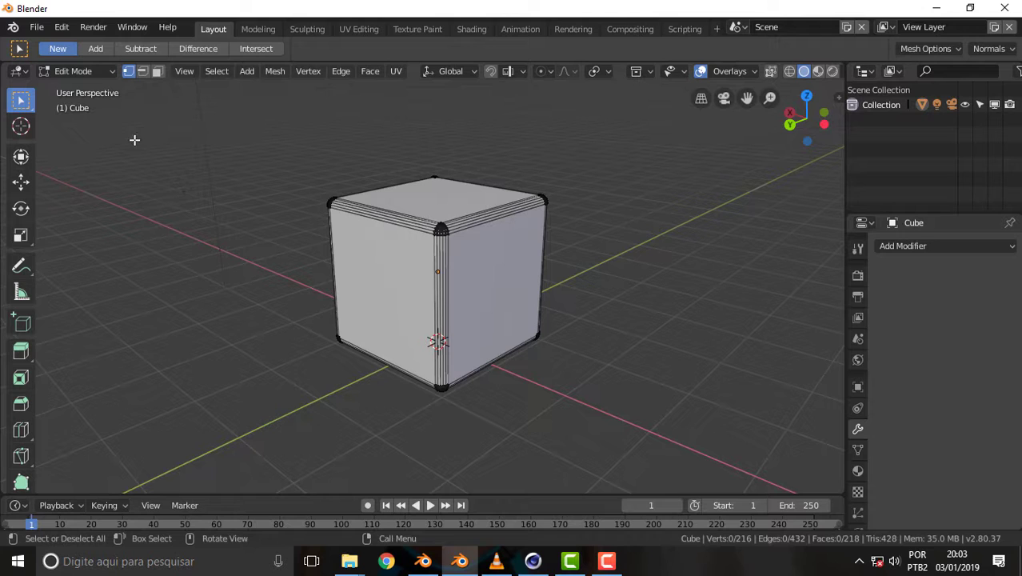
{"action": "left_click", "coordinate": [83, 74]}
{"action": "left_click", "coordinate": [78, 90]}
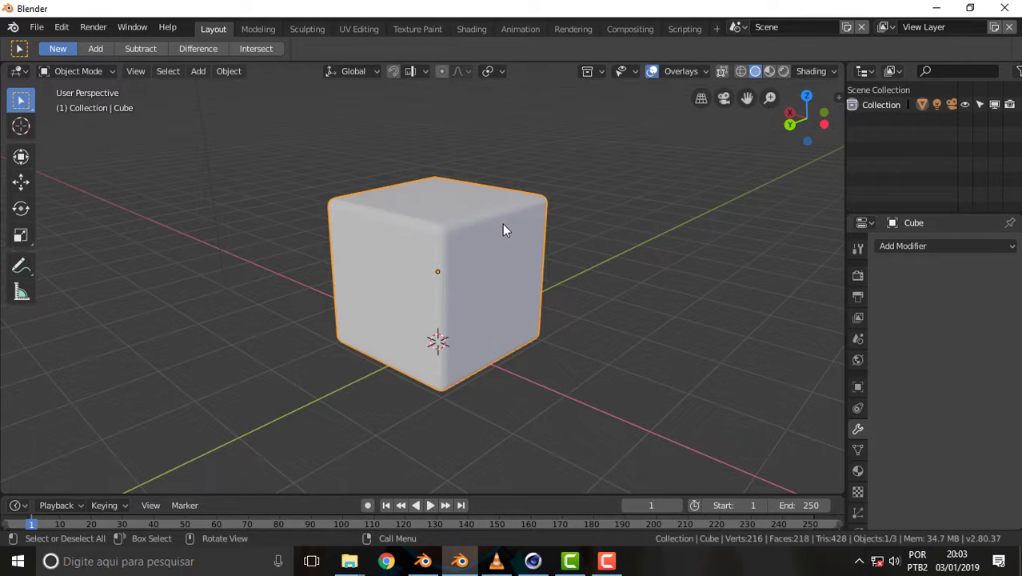
{"action": "scroll", "coordinate": [510, 221], "scroll_direction": "down", "scroll_amount": 1}
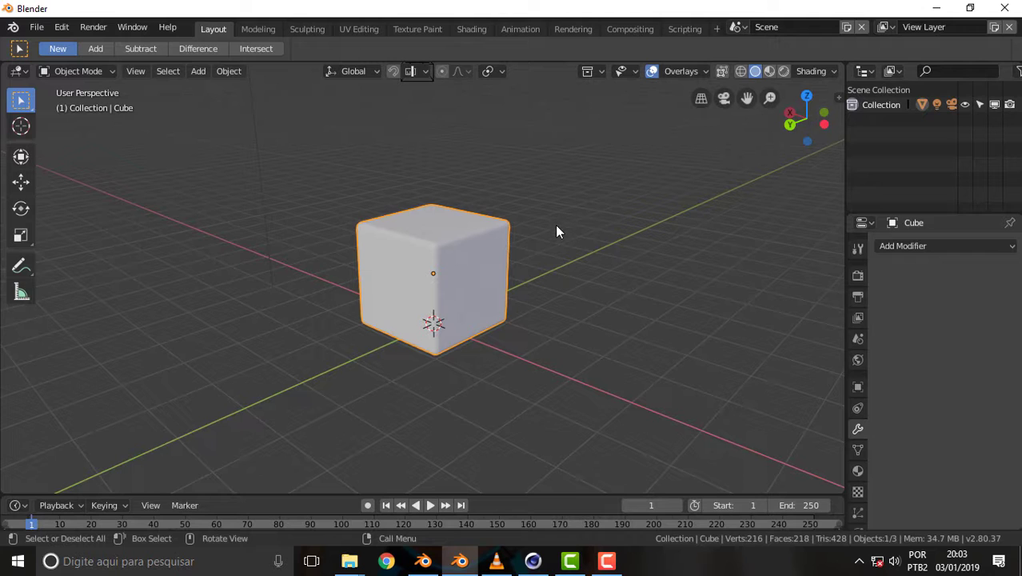
- Add a mesh plane and scale it by 8 to form the floor beneath the cube
{"action": "key", "text": "shift"}
{"action": "key", "text": "shift+a"}
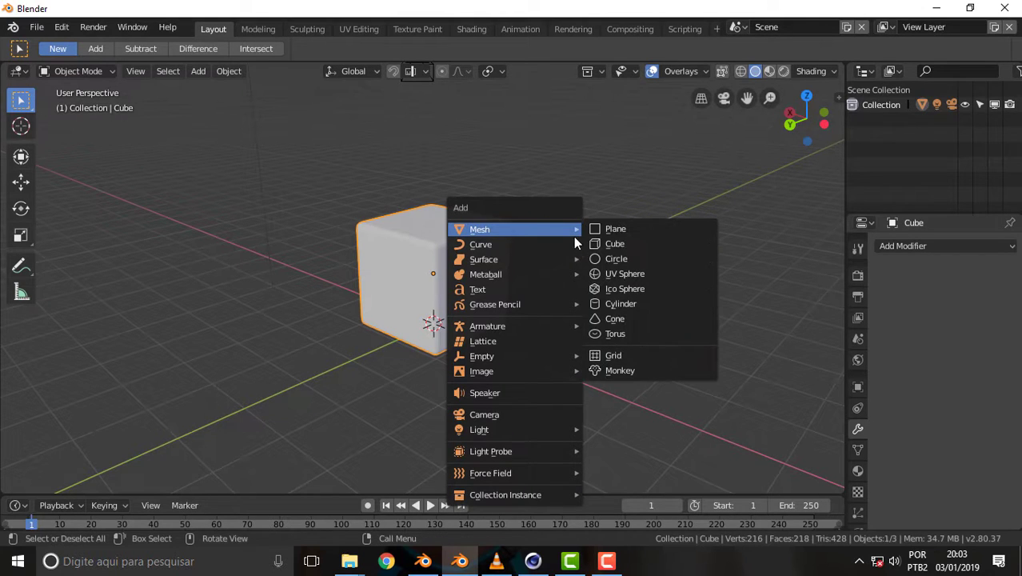
{"action": "left_click", "coordinate": [637, 231]}
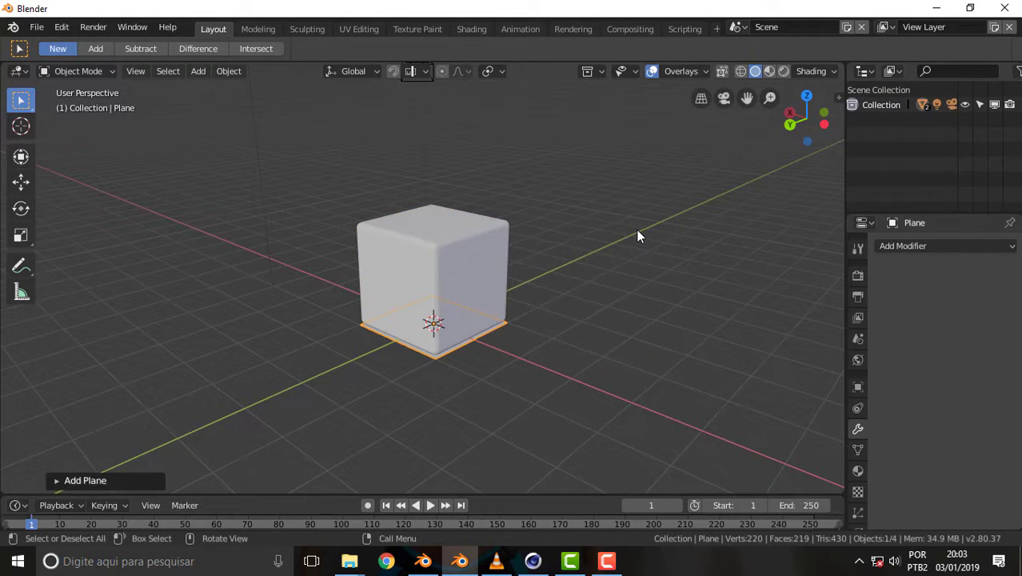
{"action": "type", "text": "s"}
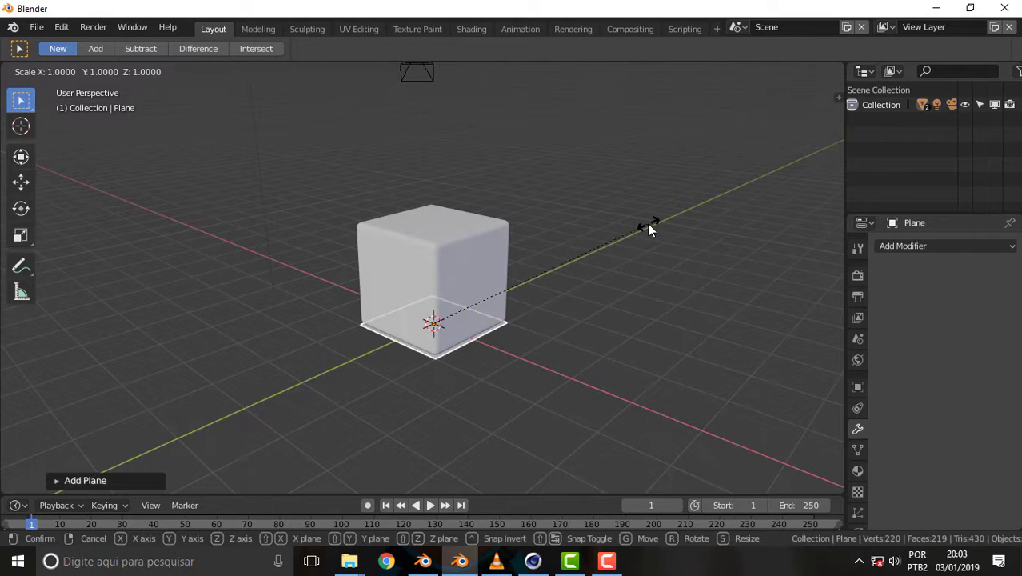
{"action": "type", "text": "8"}
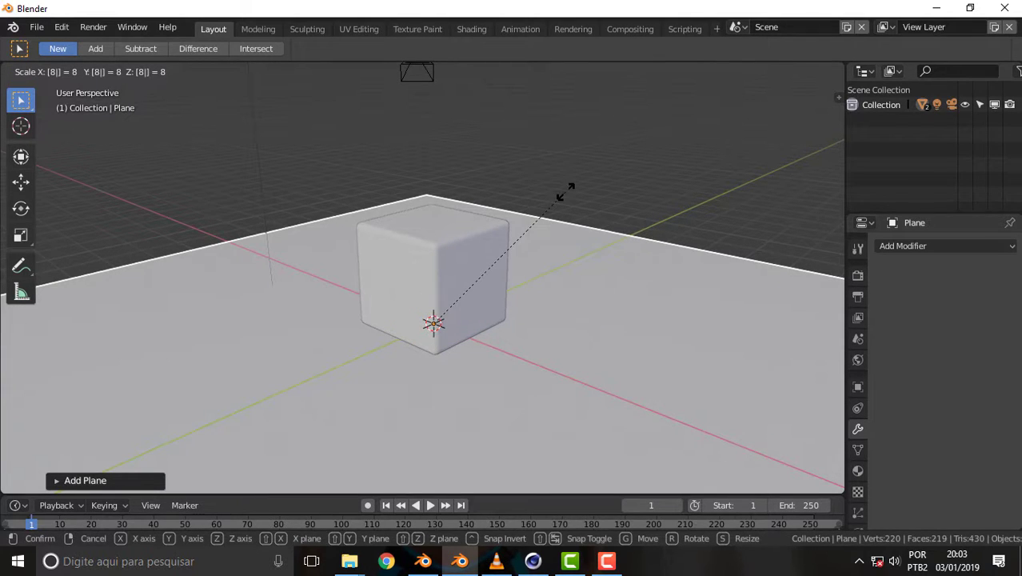
{"action": "key", "text": "Return"}
{"action": "scroll", "coordinate": [572, 202], "scroll_direction": "down", "scroll_amount": 3}
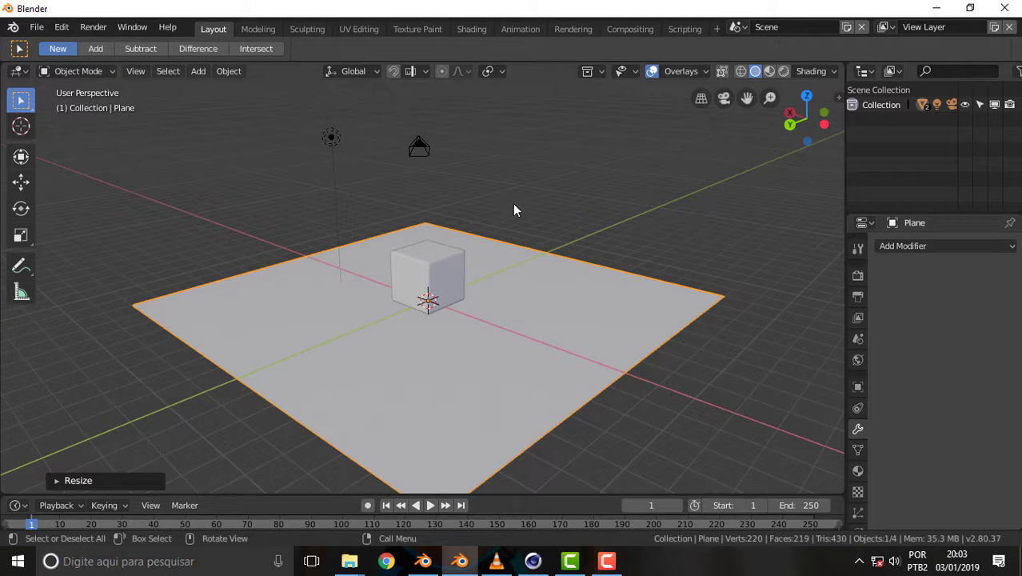
{"action": "middle_click_drag", "start_coordinate": [512, 206], "coordinate": [475, 217]}
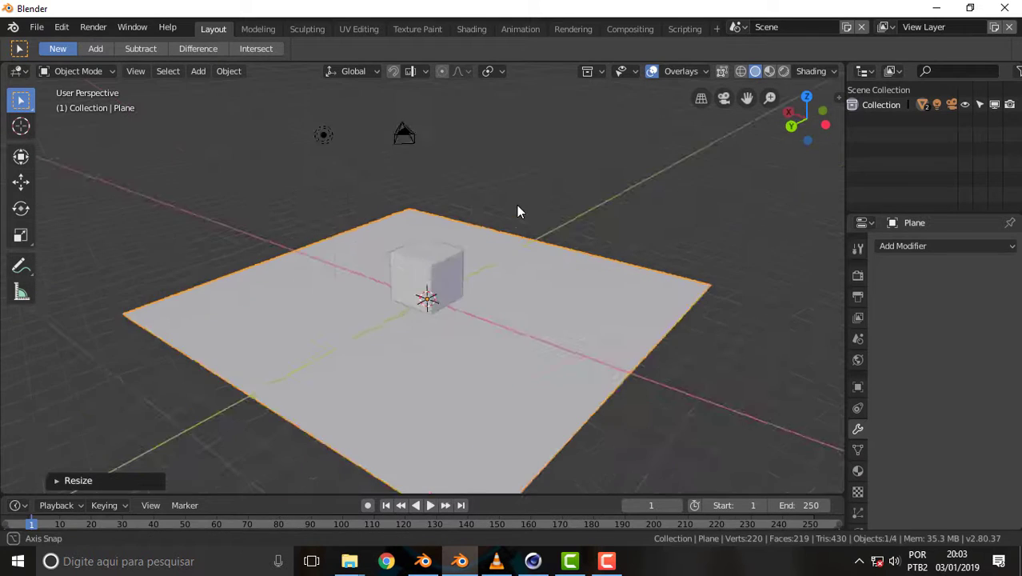
- Put the plane in Edit Mode with Edge select, clear the selection, and activate Extrude Region
{"action": "left_click", "coordinate": [78, 71]}
{"action": "left_click", "coordinate": [80, 103]}
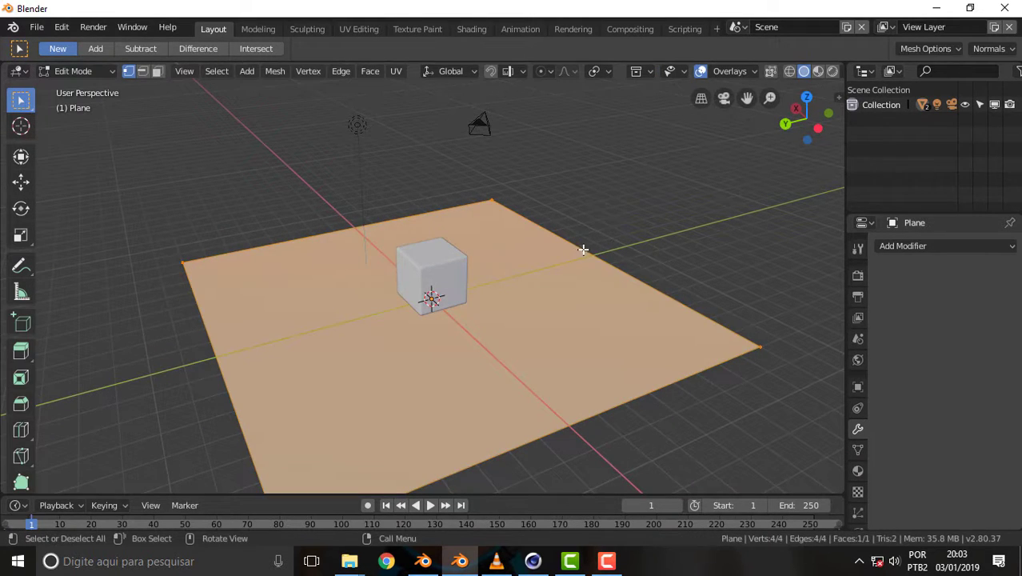
{"action": "left_click", "coordinate": [584, 251]}
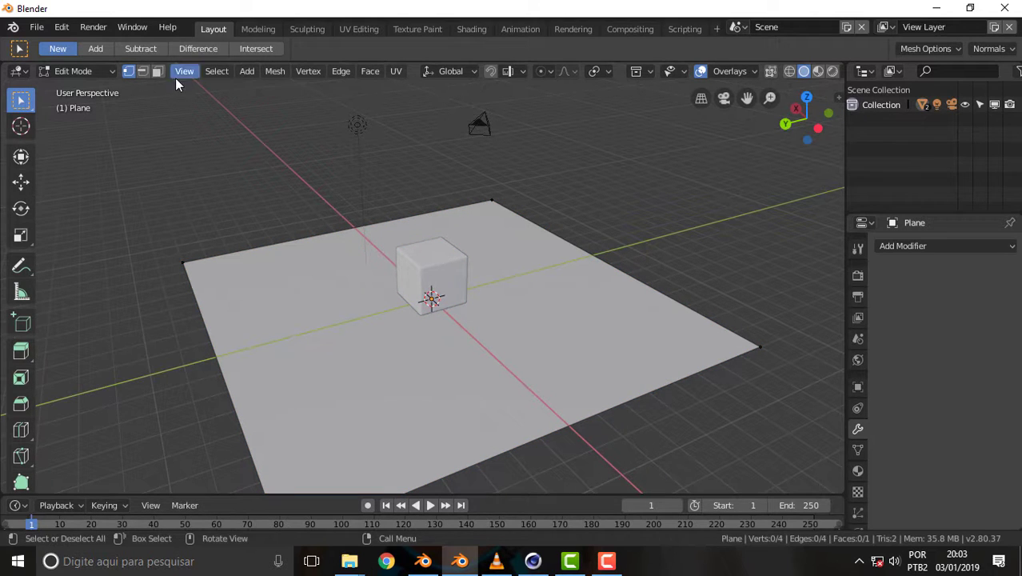
{"action": "left_click", "coordinate": [141, 71]}
{"action": "left_click", "coordinate": [609, 265]}
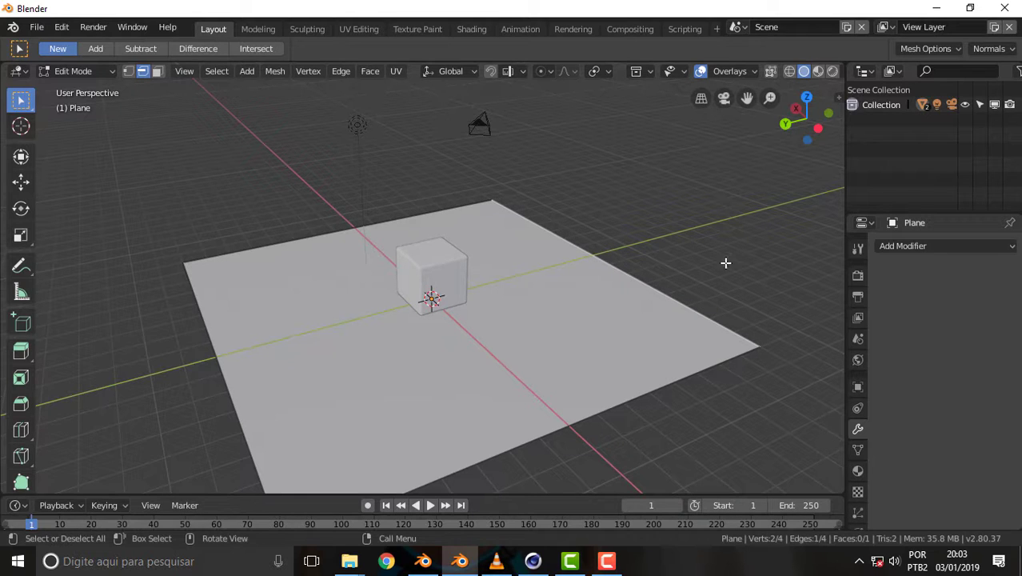
{"action": "right_click", "coordinate": [616, 274]}
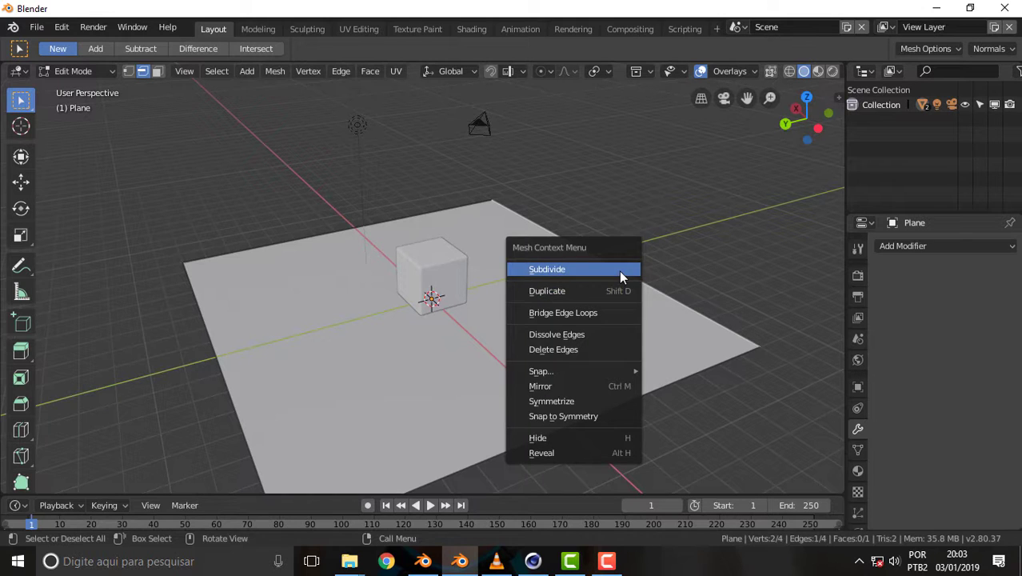
{"action": "left_click", "coordinate": [648, 269]}
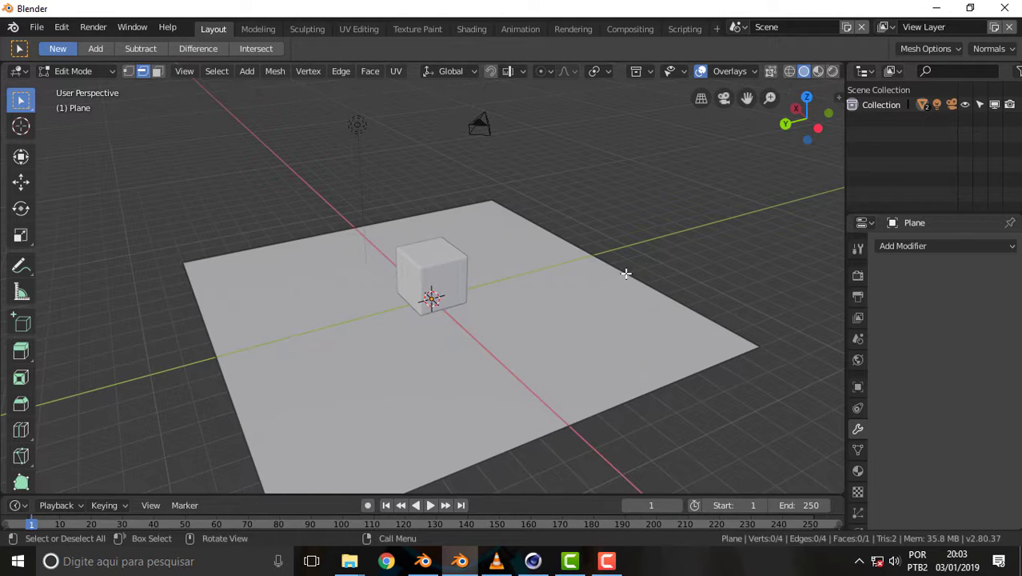
{"action": "left_click", "coordinate": [21, 351]}
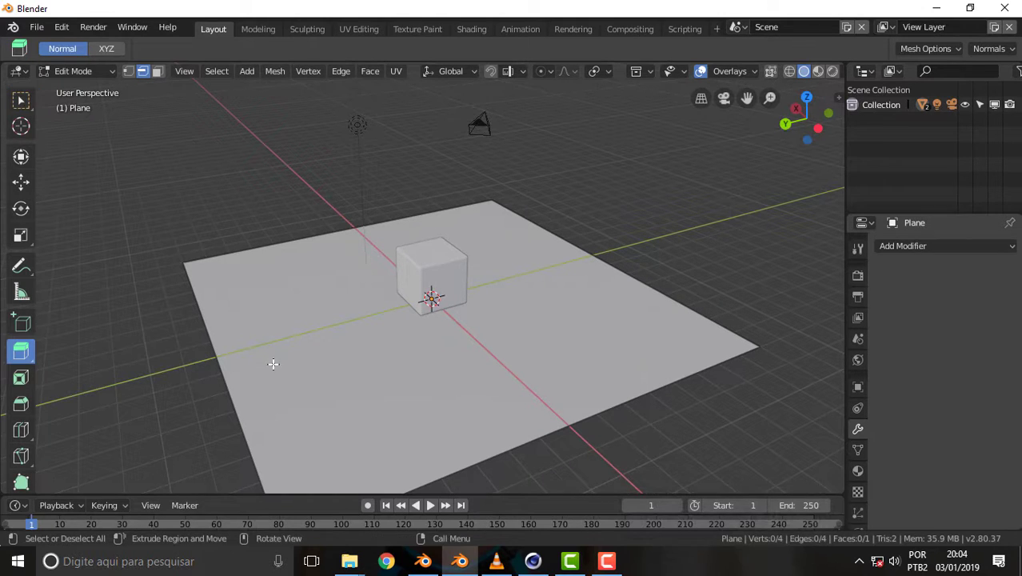
- Extrude the plane's right edge upward into a vertical back wall
{"action": "left_click", "coordinate": [602, 259]}
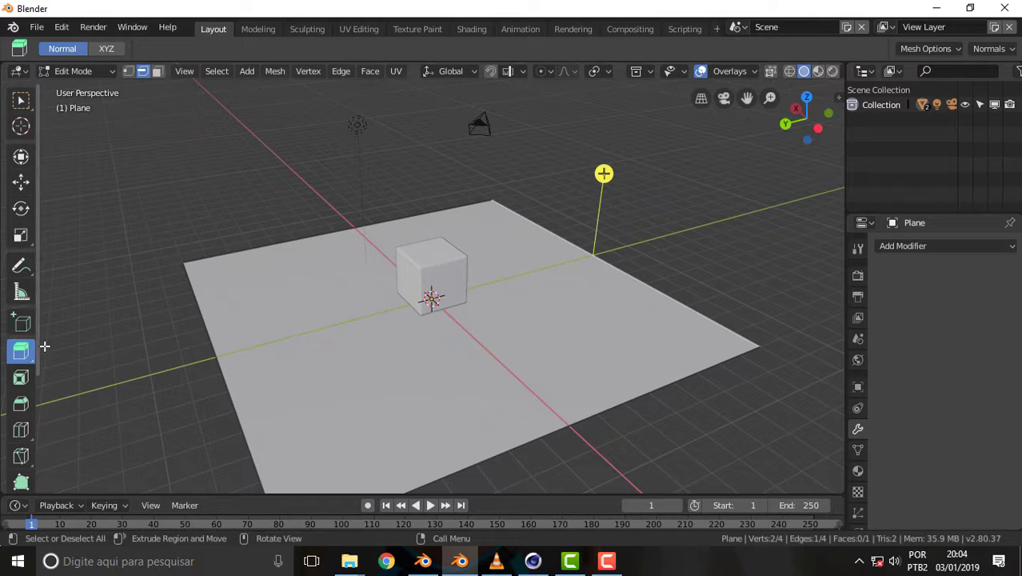
{"action": "mouse_move", "coordinate": [604, 174]}
{"action": "left_mouse_down"}
{"action": "mouse_move", "coordinate": [619, 76]}
{"action": "mouse_move", "coordinate": [627, 387]}
{"action": "left_mouse_up"}
{"action": "scroll", "coordinate": [484, 300], "scroll_direction": "down", "scroll_amount": 2}
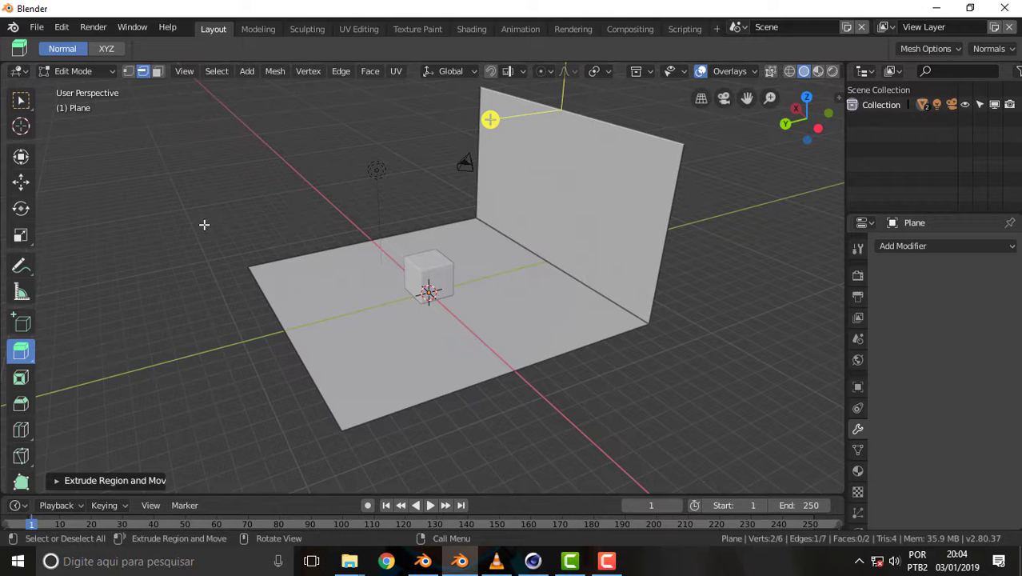
{"action": "left_click", "coordinate": [423, 562]}
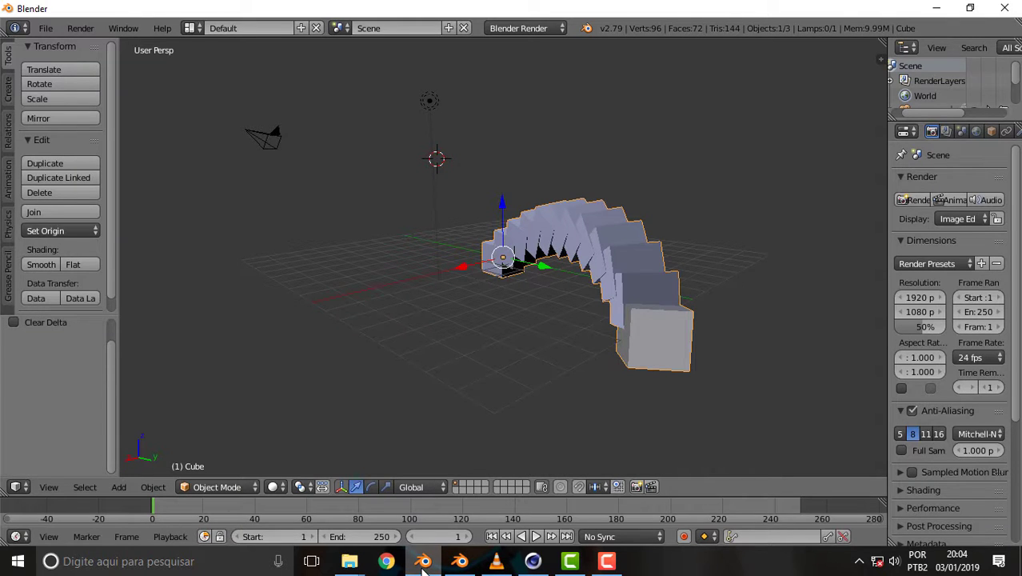
{"action": "left_click", "coordinate": [423, 562]}
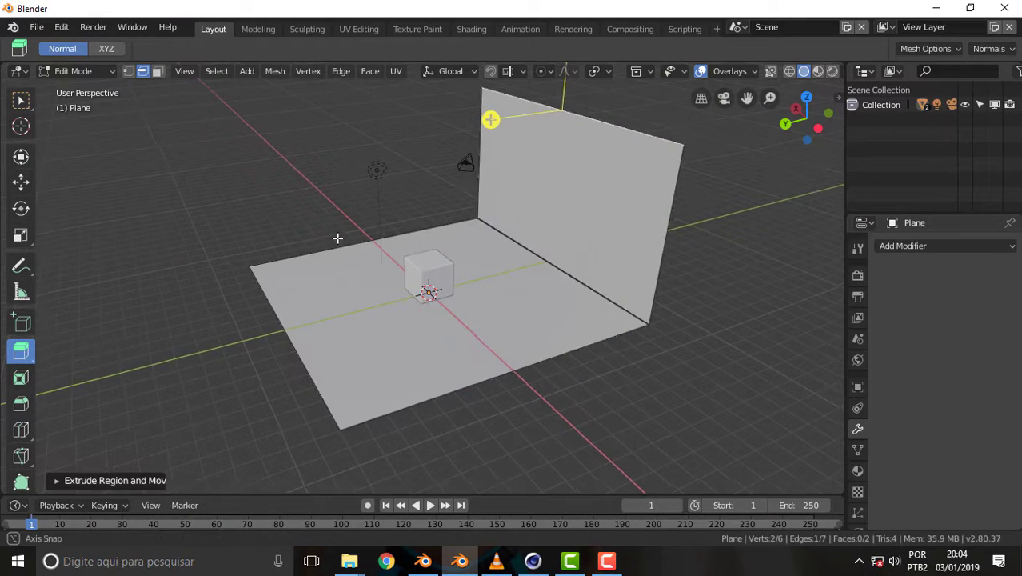
{"action": "middle_click_drag", "start_coordinate": [338, 237], "coordinate": [333, 219]}
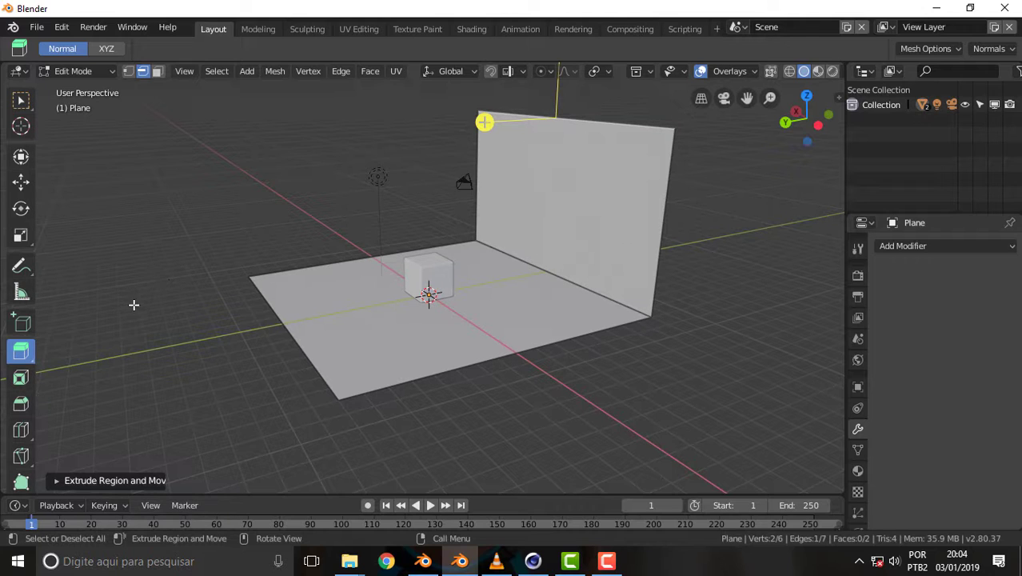
- Deselect the wall's top edge and orbit to view the wall from an angle
{"action": "left_click", "coordinate": [152, 267]}
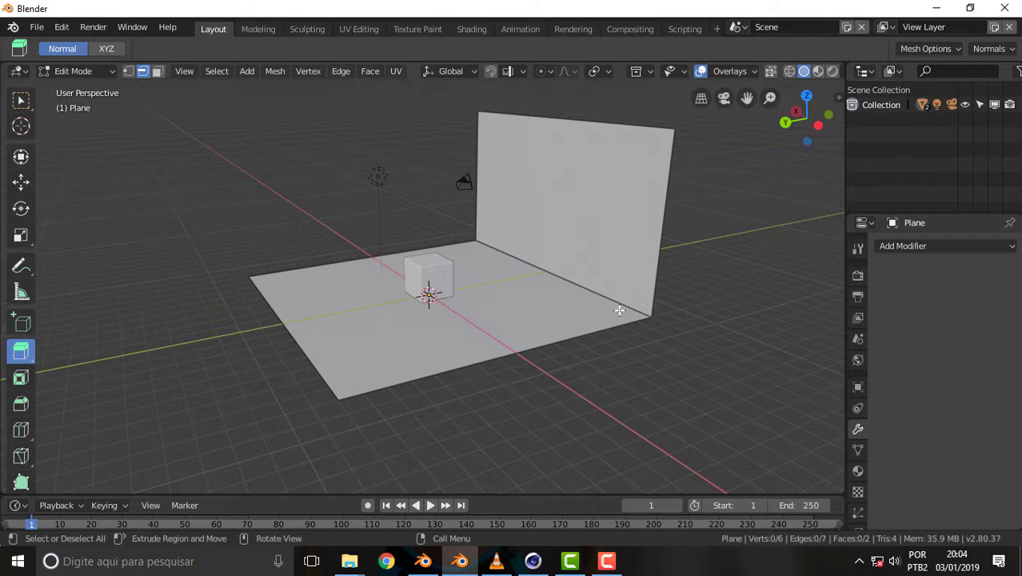
{"action": "mouse_move", "coordinate": [370, 240]}
{"action": "middle_mouse_down"}
{"action": "mouse_move", "coordinate": [486, 253]}
{"action": "mouse_move", "coordinate": [419, 239]}
{"action": "middle_mouse_up"}
{"action": "scroll", "coordinate": [504, 190], "scroll_direction": "up", "scroll_amount": 2}
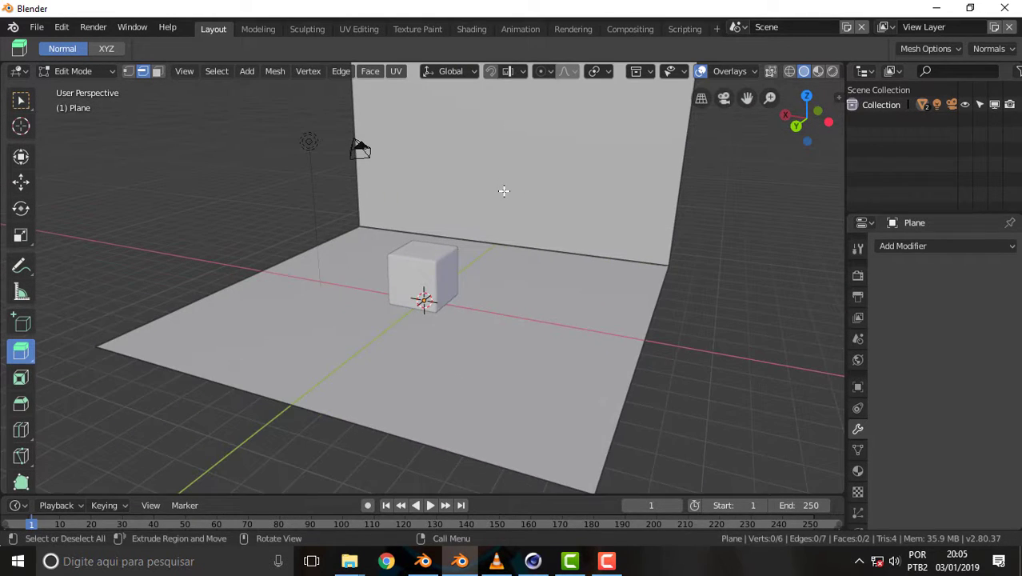
{"action": "scroll", "coordinate": [504, 191], "scroll_direction": "down", "scroll_amount": 1}
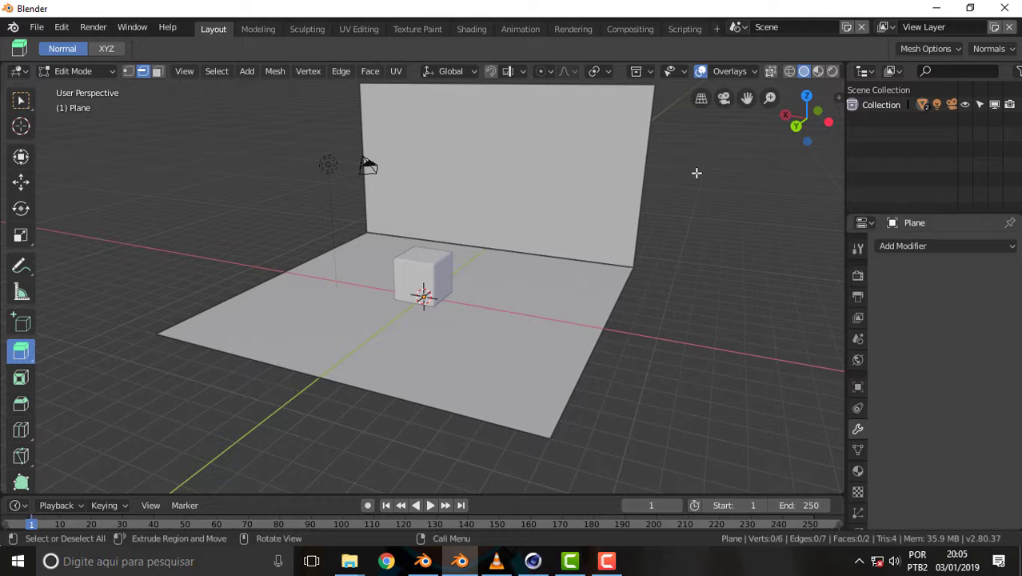
{"action": "middle_click_drag", "start_coordinate": [705, 169], "coordinate": [651, 209]}
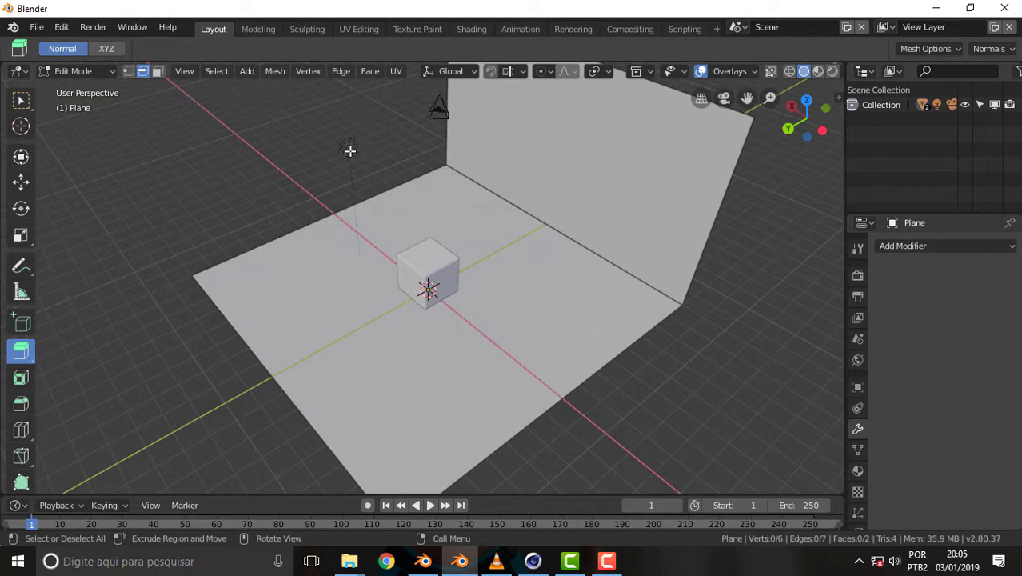
{"action": "key", "text": "w"}
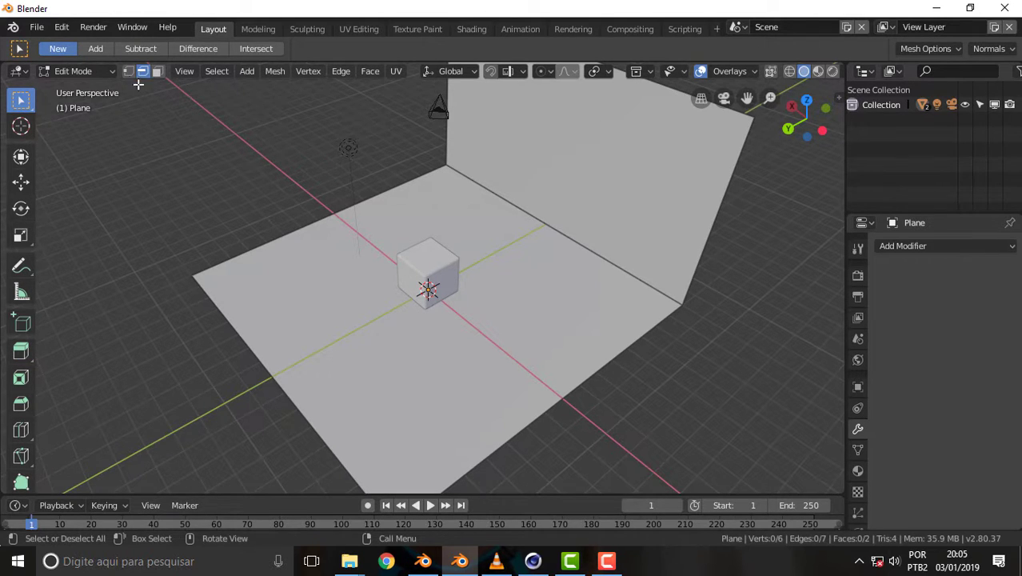
- Return the plane to Object Mode and select the point light
{"action": "left_click", "coordinate": [70, 71]}
{"action": "left_click", "coordinate": [81, 88]}
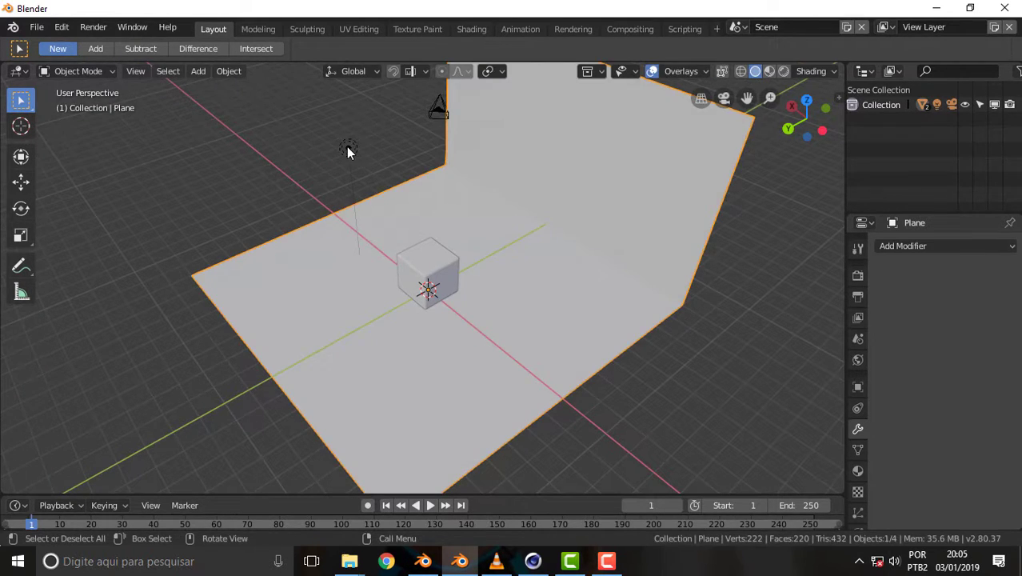
{"action": "left_click", "coordinate": [348, 149]}
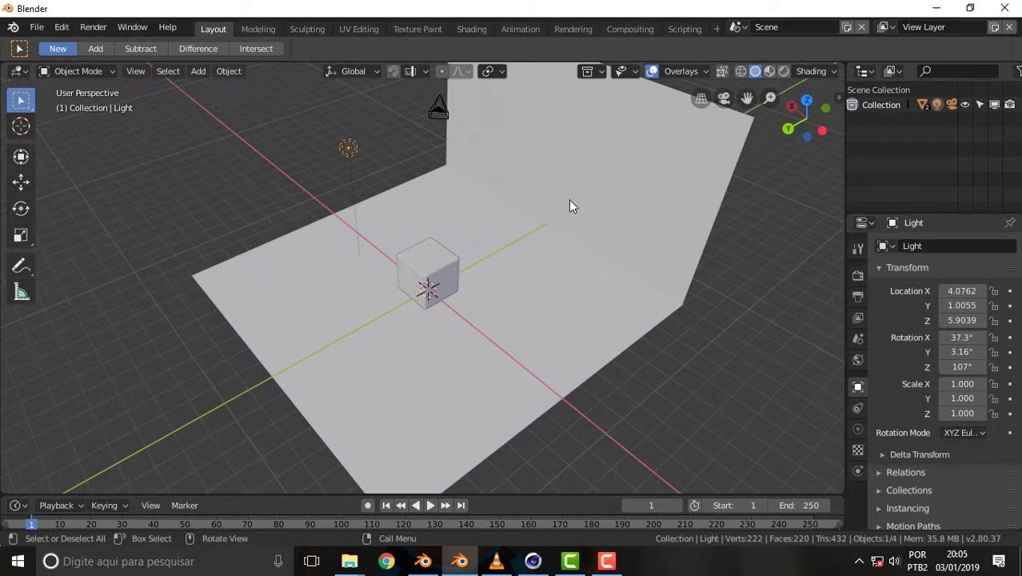
- Switch to Rendered shading and move the point light to about X 3.49, Y 1.25, Z 5.20
{"action": "middle_click_drag", "start_coordinate": [574, 205], "coordinate": [656, 176]}
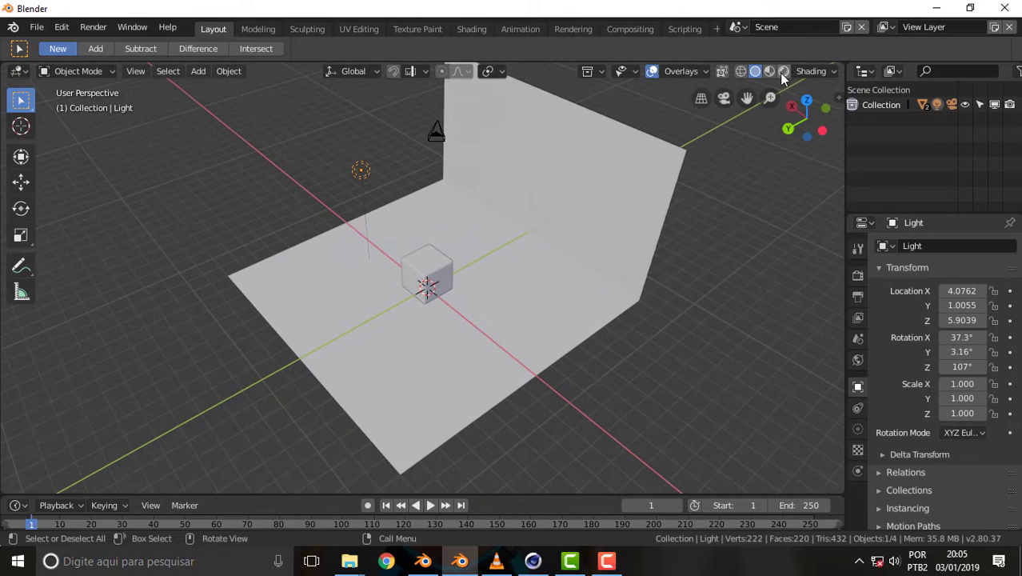
{"action": "left_click", "coordinate": [784, 71]}
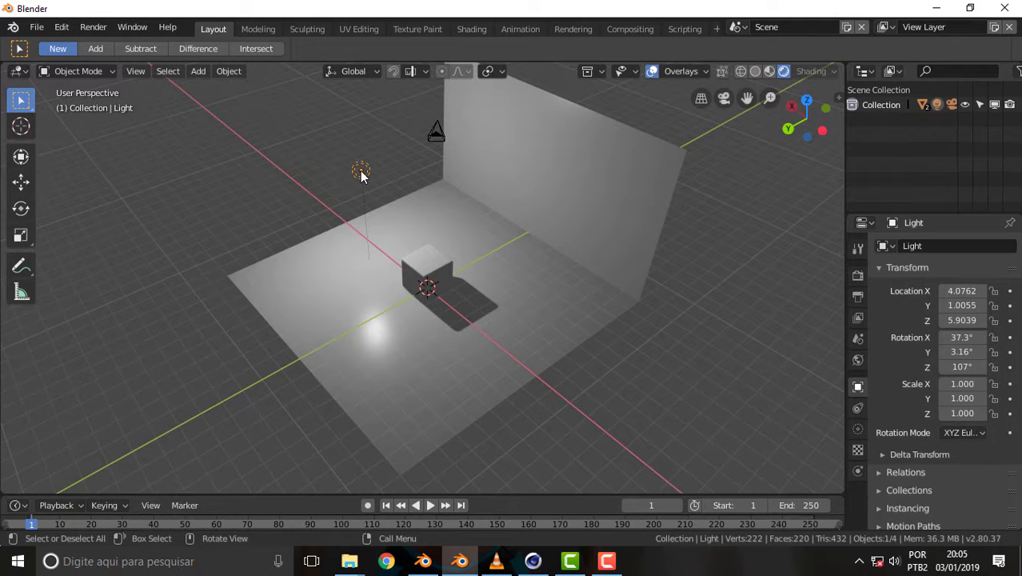
{"action": "key", "text": "b"}
{"action": "left_click_drag", "start_coordinate": [380, 200], "coordinate": [359, 173]}
{"action": "key", "text": "g"}
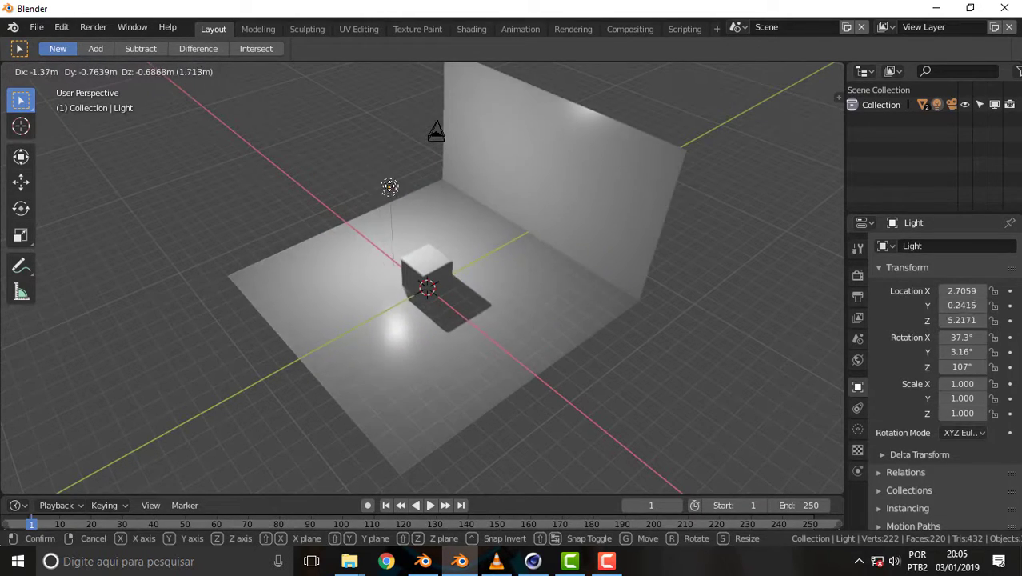
{"action": "left_click", "coordinate": [408, 187]}
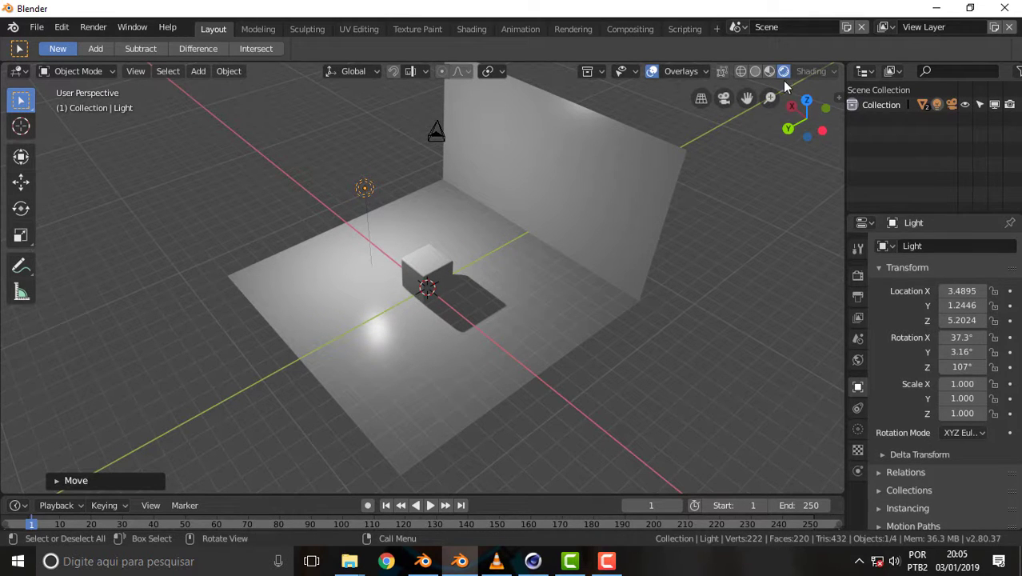
{"action": "middle_click_drag", "start_coordinate": [369, 180], "coordinate": [369, 183]}
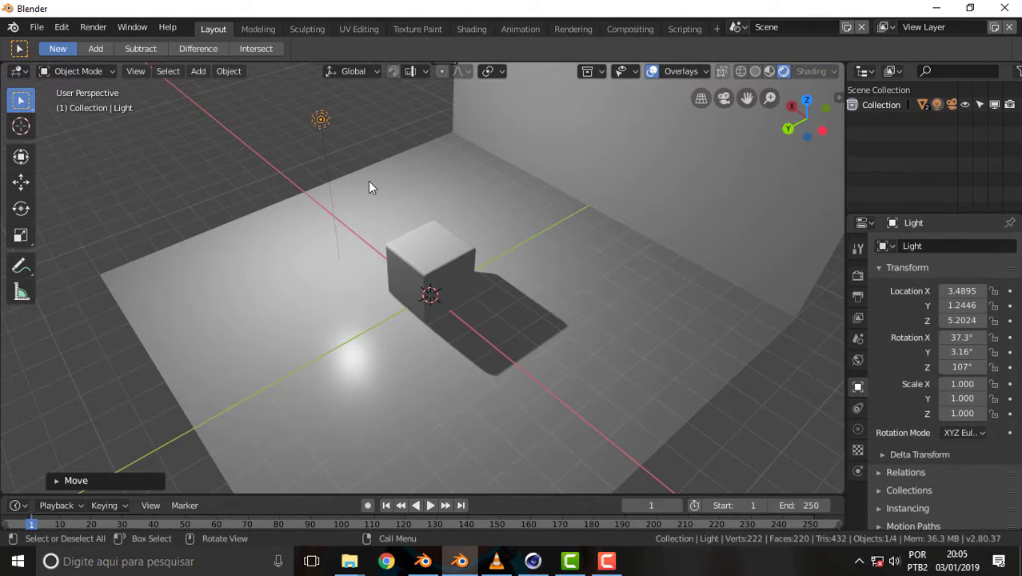
{"action": "mouse_move", "coordinate": [567, 192]}
{"action": "middle_mouse_down"}
{"action": "mouse_move", "coordinate": [535, 210]}
{"action": "mouse_move", "coordinate": [612, 183]}
{"action": "mouse_move", "coordinate": [619, 140]}
{"action": "middle_mouse_up"}
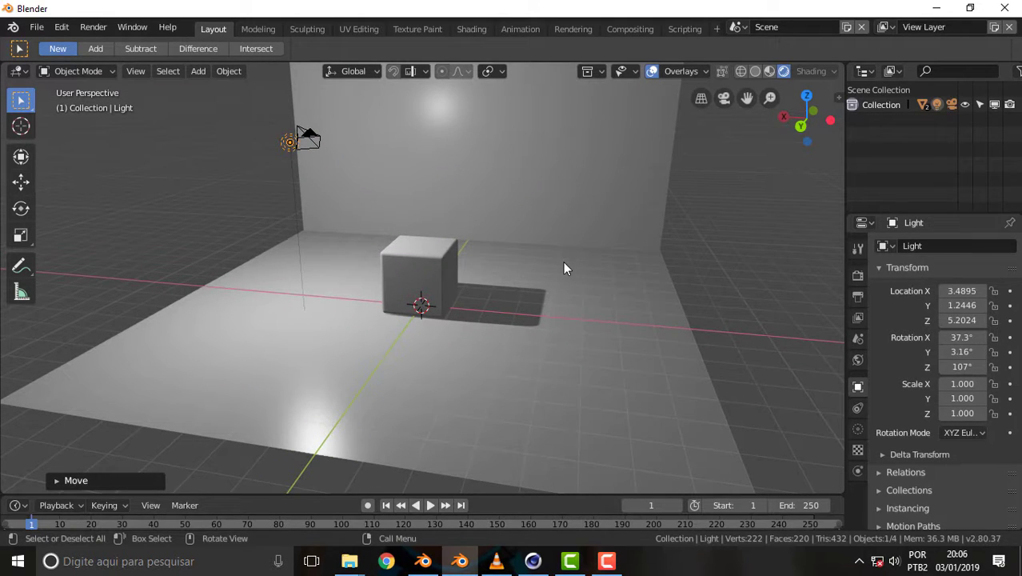
{"action": "mouse_move", "coordinate": [552, 248]}
{"action": "middle_mouse_down"}
{"action": "mouse_move", "coordinate": [588, 260]}
{"action": "mouse_move", "coordinate": [556, 250]}
{"action": "mouse_move", "coordinate": [616, 250]}
{"action": "mouse_move", "coordinate": [521, 262]}
{"action": "middle_mouse_up"}
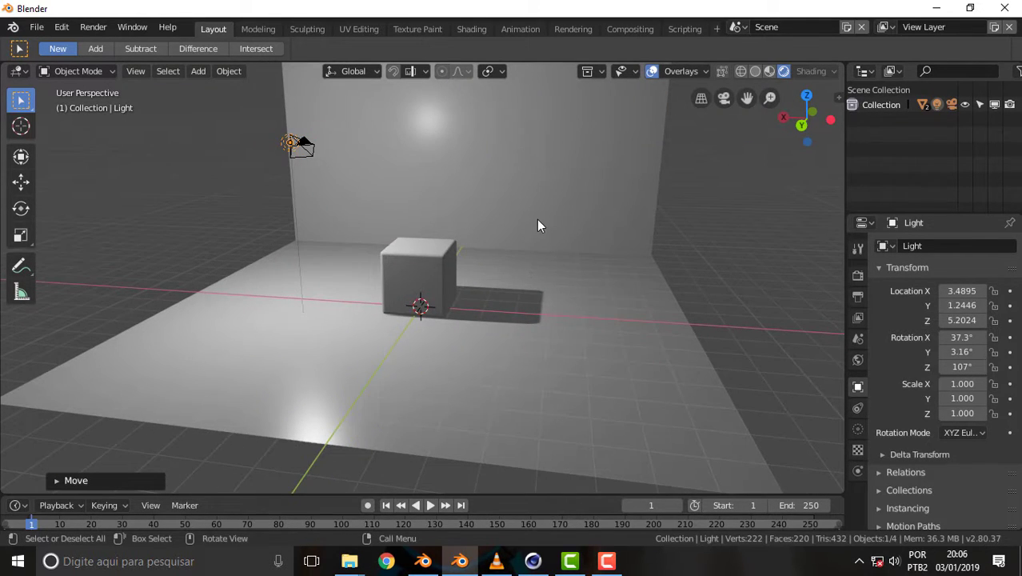
{"action": "scroll", "coordinate": [542, 227], "scroll_direction": "up", "scroll_amount": 1}
{"action": "scroll", "coordinate": [543, 228], "scroll_direction": "up", "scroll_amount": 1}
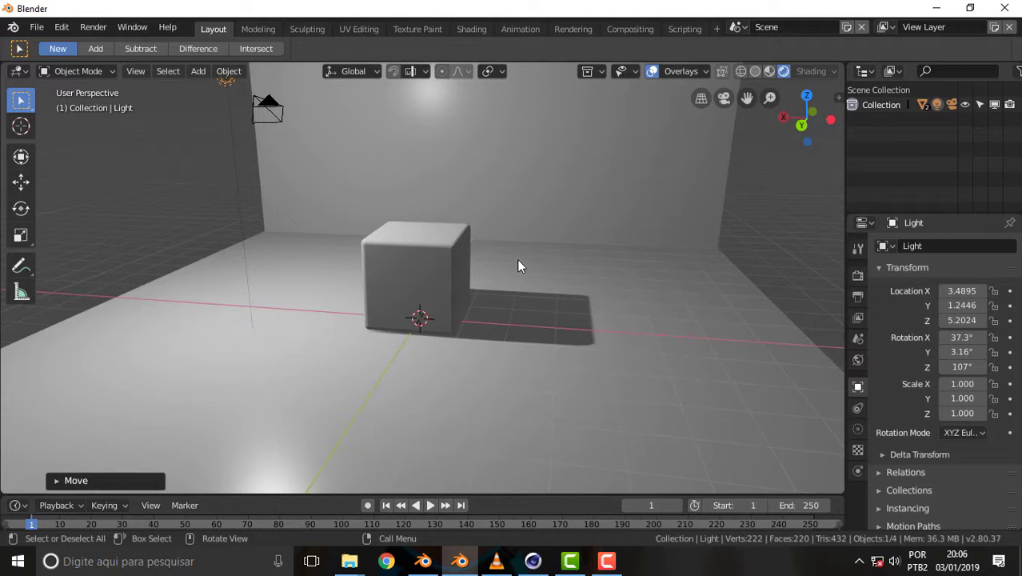
{"action": "mouse_move", "coordinate": [517, 258]}
{"action": "middle_mouse_down"}
{"action": "mouse_move", "coordinate": [569, 240]}
{"action": "mouse_move", "coordinate": [461, 240]}
{"action": "mouse_move", "coordinate": [606, 244]}
{"action": "middle_mouse_up"}
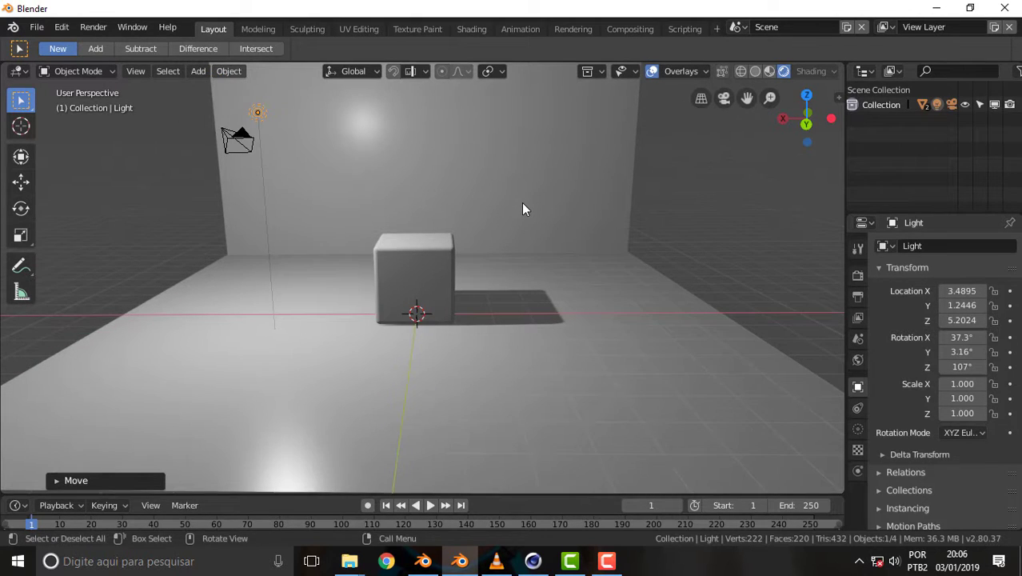
{"action": "scroll", "coordinate": [521, 208], "scroll_direction": "up", "scroll_amount": 1}
{"action": "scroll", "coordinate": [529, 205], "scroll_direction": "down", "scroll_amount": 1}
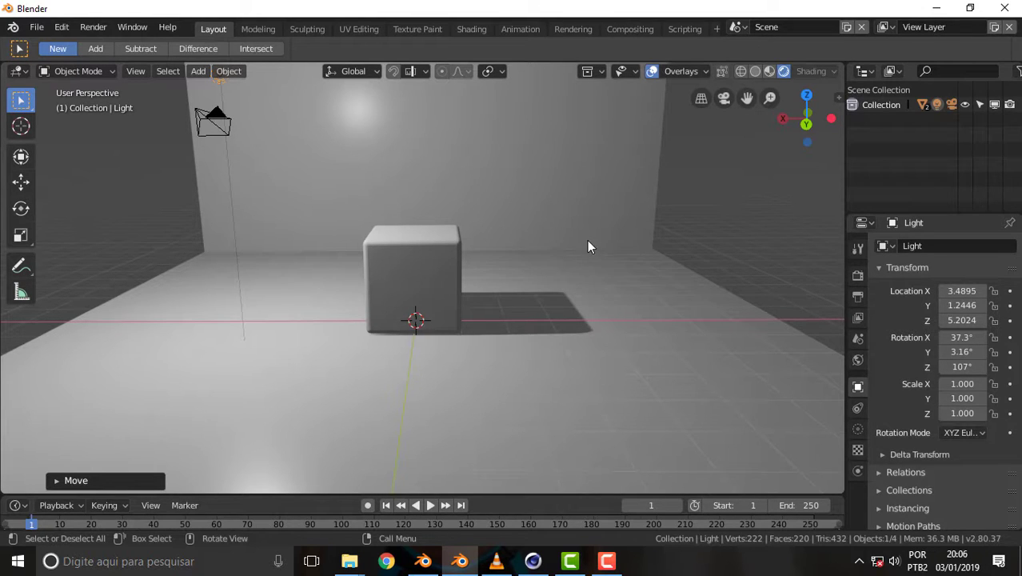
{"action": "middle_click_drag", "start_coordinate": [587, 240], "coordinate": [550, 237]}
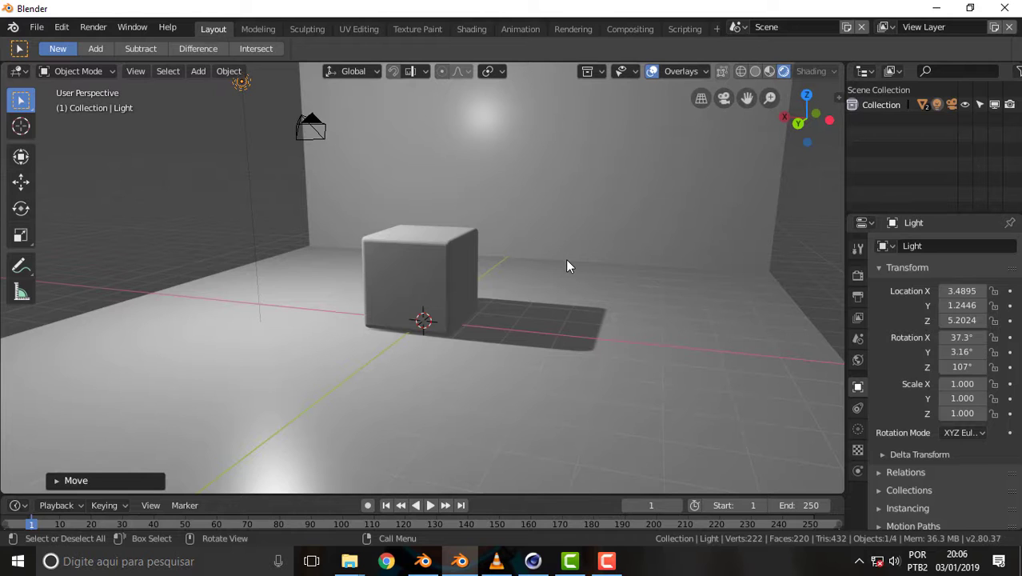
{"action": "scroll", "coordinate": [564, 250], "scroll_direction": "up", "scroll_amount": 2}
{"action": "scroll", "coordinate": [564, 243], "scroll_direction": "up", "scroll_amount": 1}
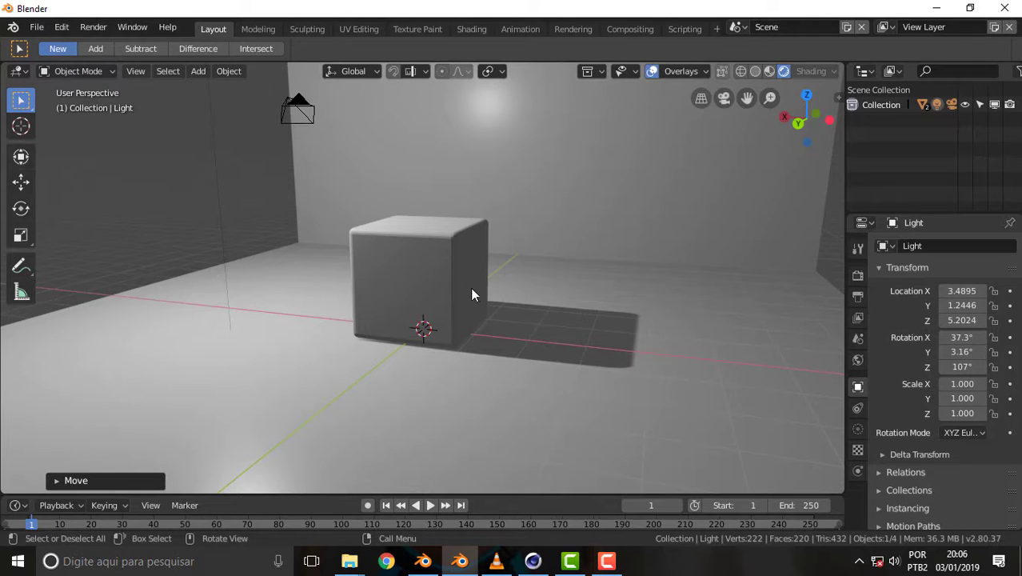
{"action": "scroll", "coordinate": [550, 246], "scroll_direction": "down", "scroll_amount": 2}
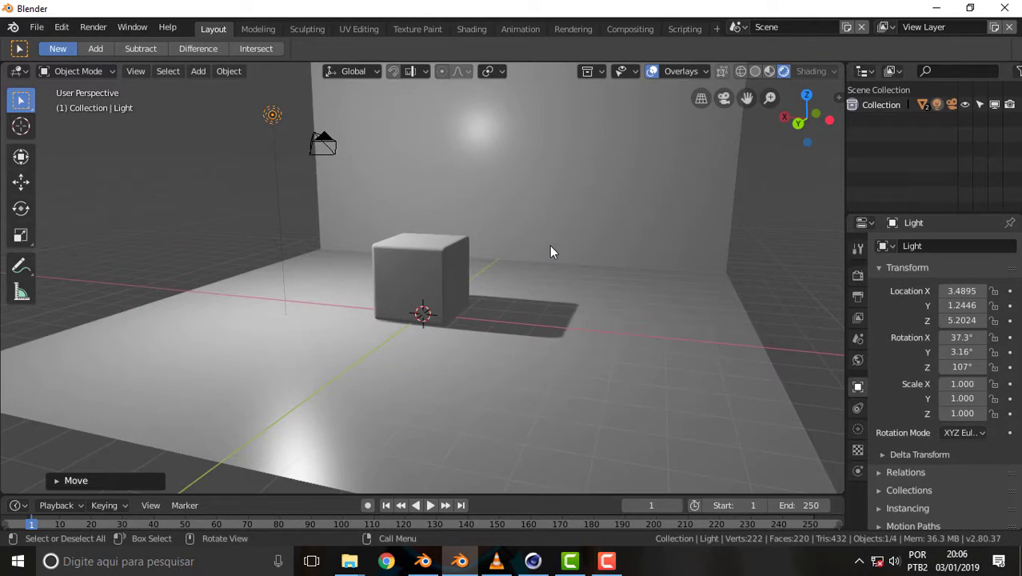
{"action": "mouse_move", "coordinate": [542, 250]}
{"action": "middle_mouse_down"}
{"action": "mouse_move", "coordinate": [492, 230]}
{"action": "mouse_move", "coordinate": [529, 247]}
{"action": "middle_mouse_up"}
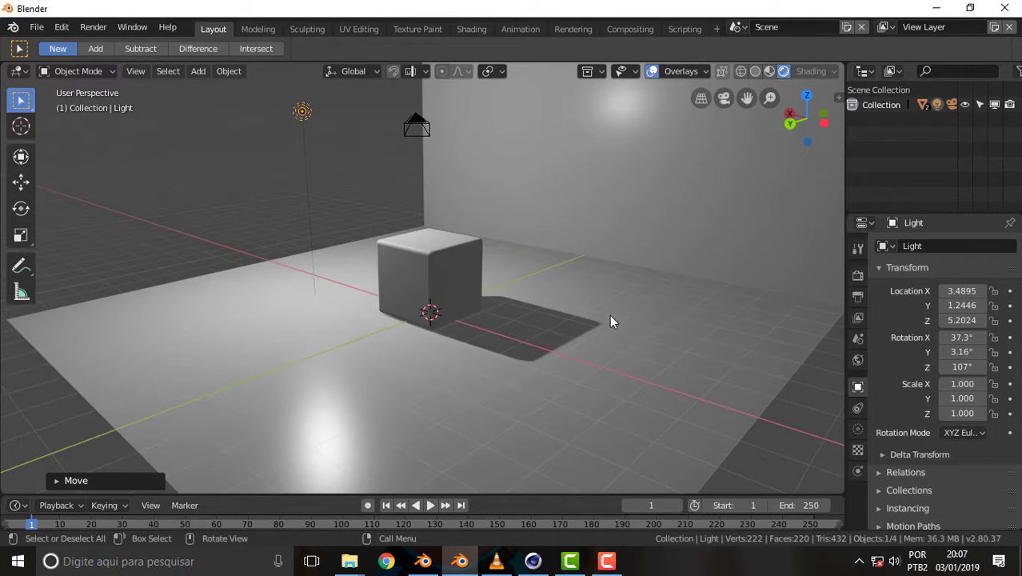
{"action": "mouse_move", "coordinate": [591, 260]}
{"action": "middle_mouse_down"}
{"action": "mouse_move", "coordinate": [655, 265]}
{"action": "mouse_move", "coordinate": [618, 260]}
{"action": "mouse_move", "coordinate": [602, 209]}
{"action": "mouse_move", "coordinate": [600, 231]}
{"action": "mouse_move", "coordinate": [581, 237]}
{"action": "mouse_move", "coordinate": [607, 232]}
{"action": "mouse_move", "coordinate": [592, 247]}
{"action": "mouse_move", "coordinate": [555, 231]}
{"action": "middle_mouse_up"}
{"action": "scroll", "coordinate": [564, 176], "scroll_direction": "up", "scroll_amount": 1}
{"action": "scroll", "coordinate": [563, 175], "scroll_direction": "up", "scroll_amount": 1}
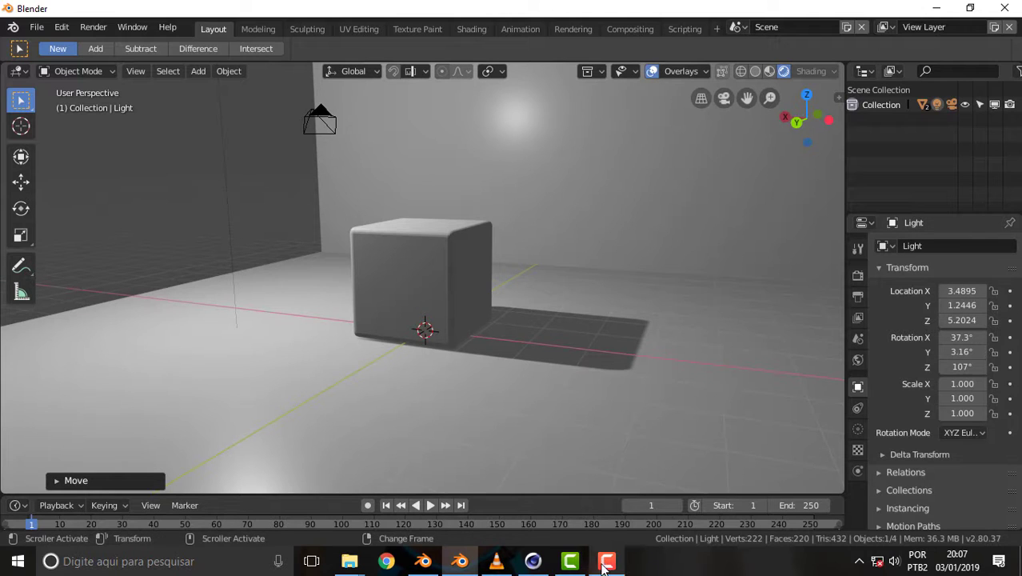
{"action": "scroll", "coordinate": [640, 228], "scroll_direction": "down", "scroll_amount": 3}
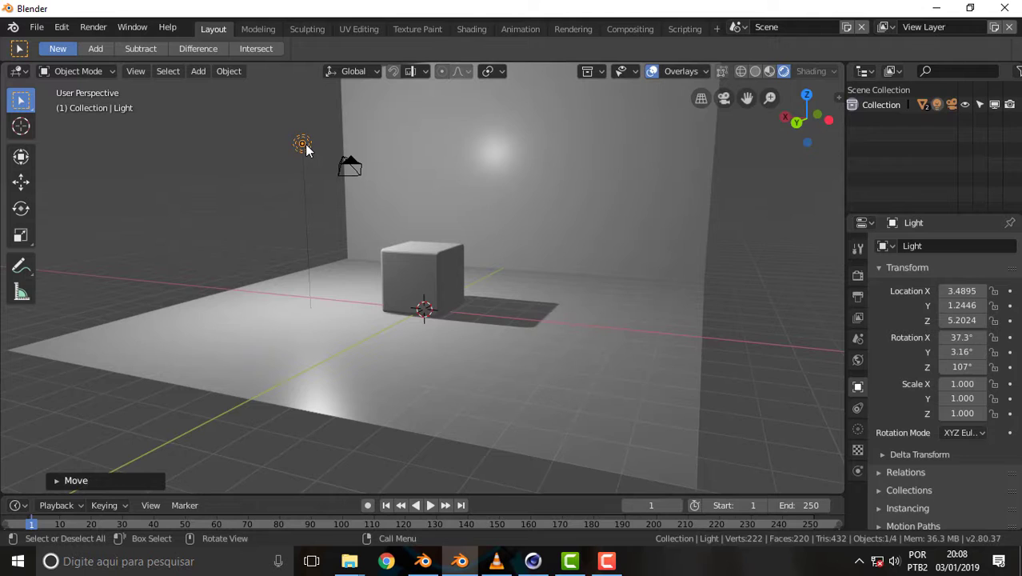
- Delete the point light from the scene
{"action": "key", "text": "x"}
{"action": "left_click", "coordinate": [274, 168]}
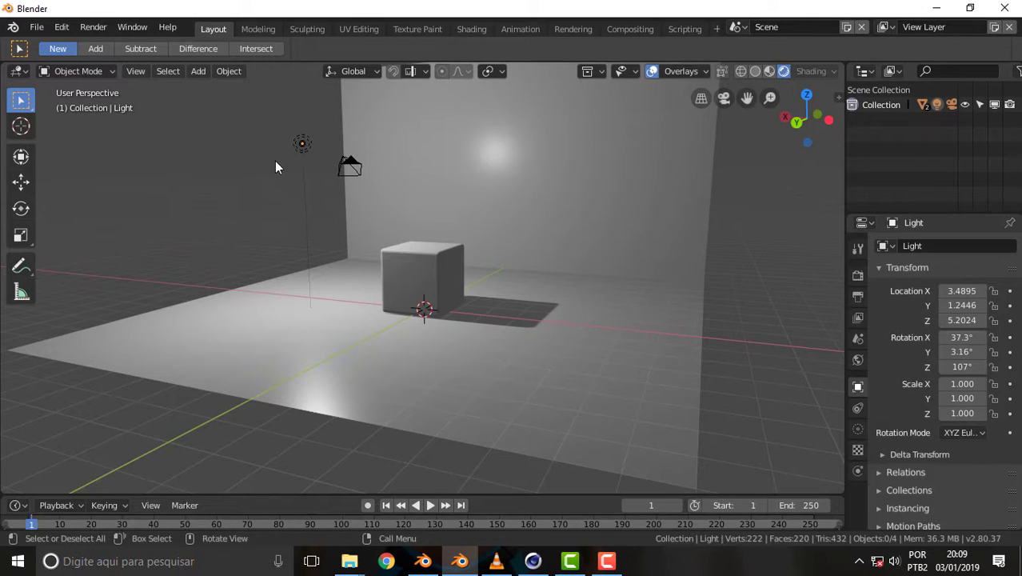
{"action": "left_click", "coordinate": [304, 144]}
{"action": "key", "text": "x"}
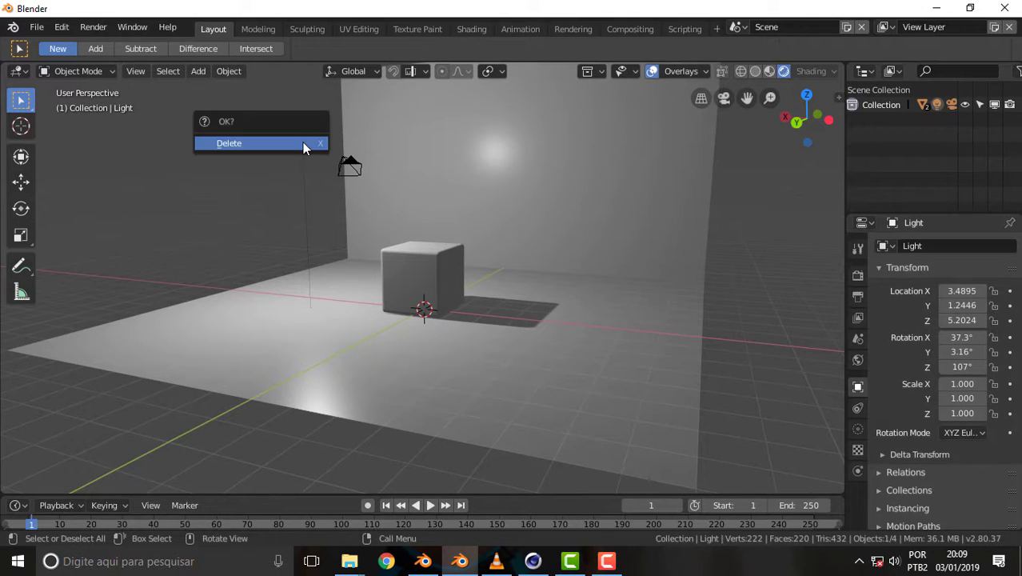
{"action": "left_click", "coordinate": [257, 148]}
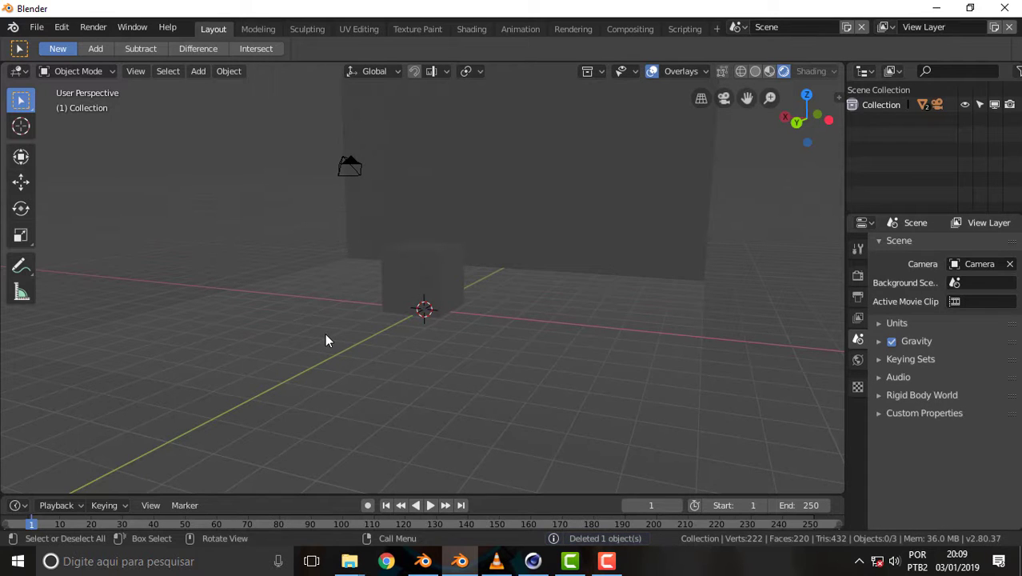
- Switch to the Rendering workspace
{"action": "scroll", "coordinate": [458, 203], "scroll_direction": "up", "scroll_amount": 2}
{"action": "scroll", "coordinate": [459, 203], "scroll_direction": "up", "scroll_amount": 2}
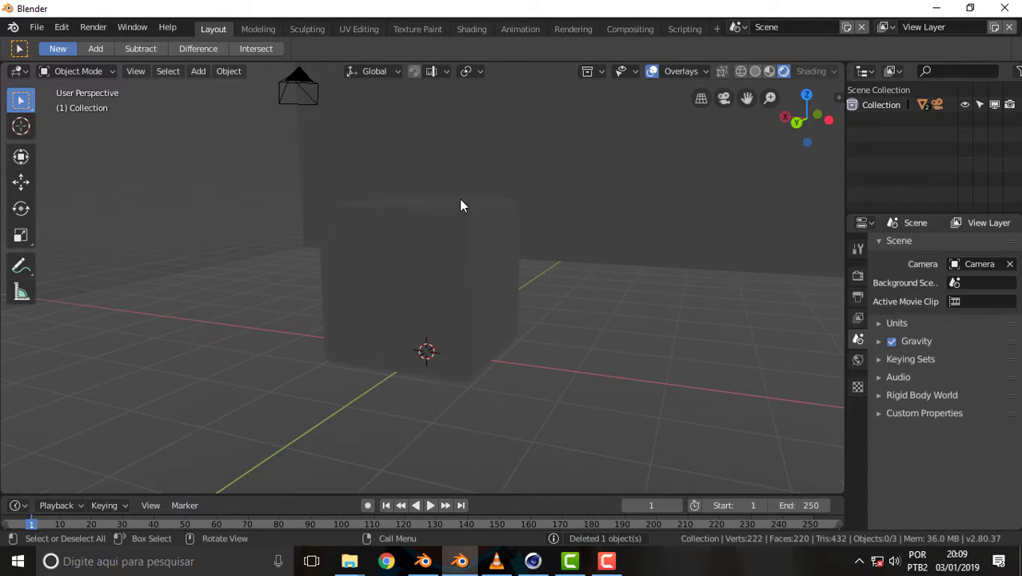
{"action": "left_click", "coordinate": [574, 30]}
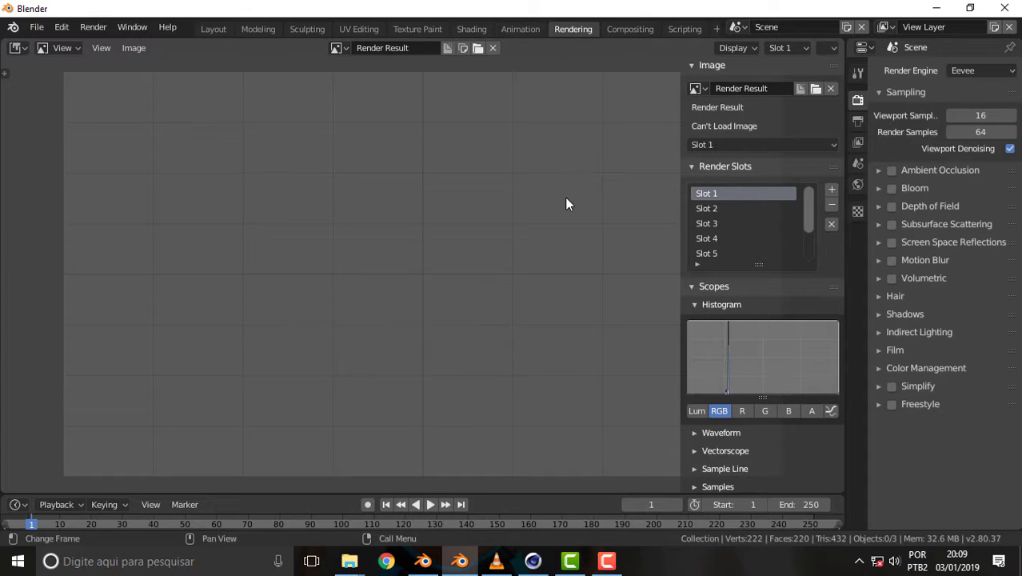
- Render a 1920×1080 still of the dim, lightless cube scene, close it, and return to Modeling
{"action": "key", "text": "F12"}
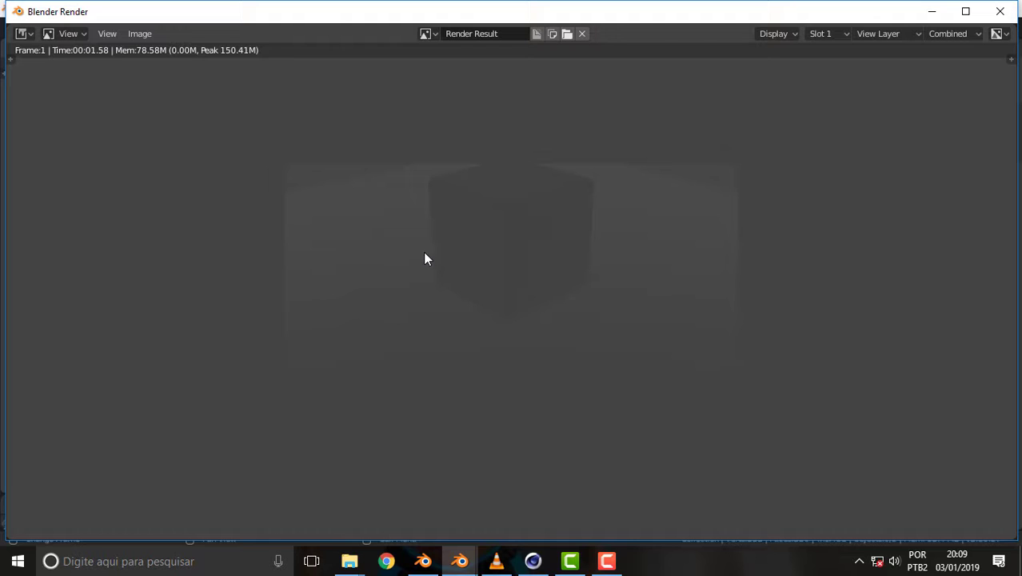
{"action": "left_click", "coordinate": [1000, 11]}
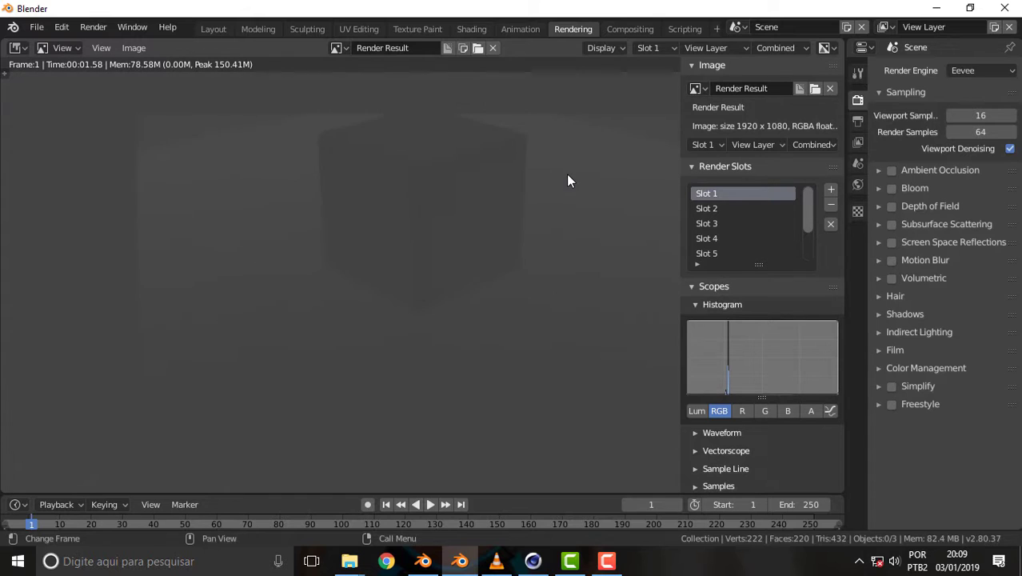
{"action": "left_click", "coordinate": [249, 28]}
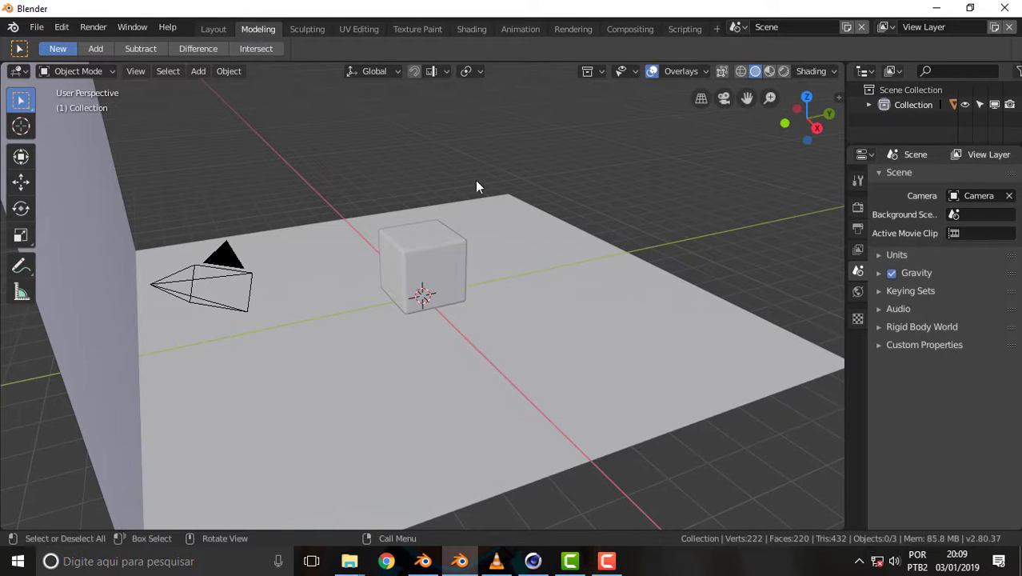
- Widen the side panel and expand the scene's Collection to list Camera, Cube and Plane
{"action": "mouse_move", "coordinate": [656, 201]}
{"action": "middle_mouse_down"}
{"action": "mouse_move", "coordinate": [398, 198]}
{"action": "mouse_move", "coordinate": [503, 142]}
{"action": "middle_mouse_up"}
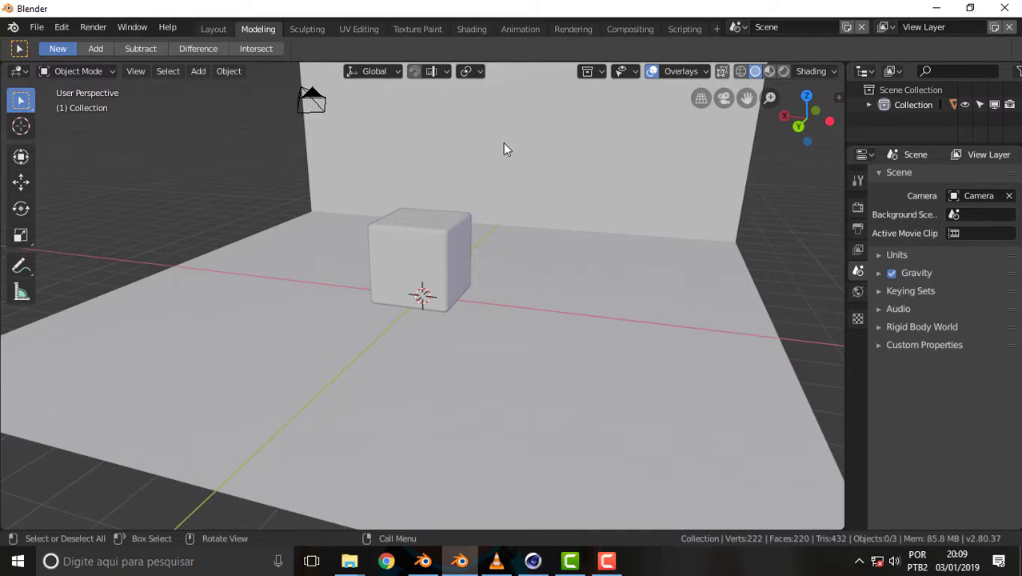
{"action": "scroll", "coordinate": [514, 153], "scroll_direction": "up", "scroll_amount": 3}
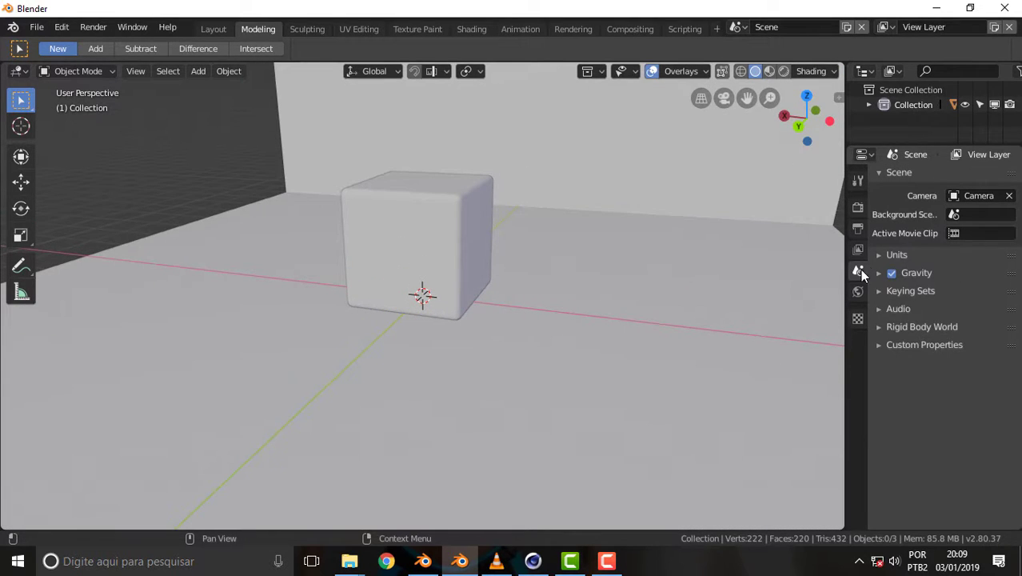
{"action": "left_click_drag", "start_coordinate": [844, 243], "coordinate": [789, 243]}
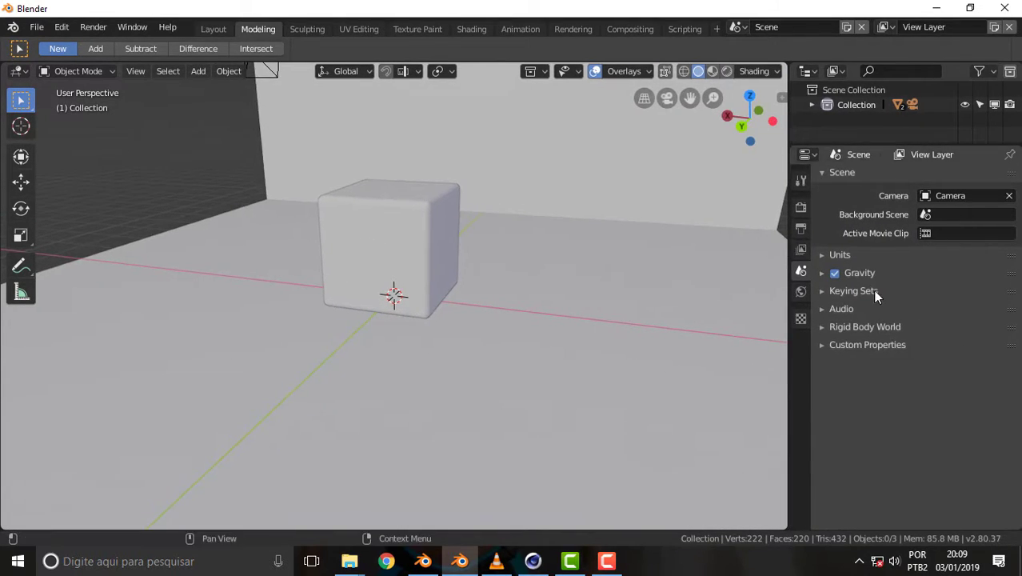
{"action": "left_click", "coordinate": [840, 91]}
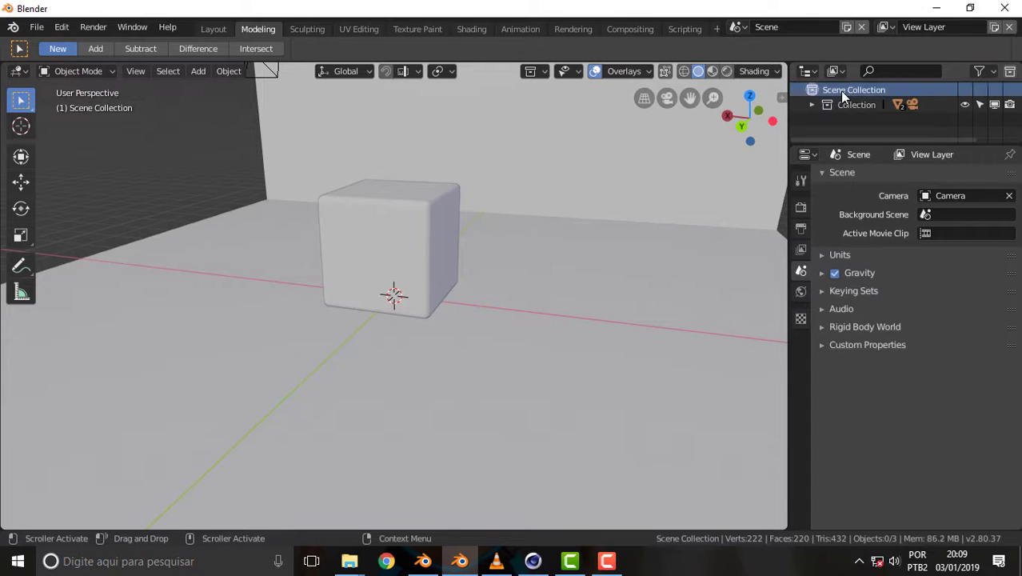
{"action": "left_click", "coordinate": [811, 105]}
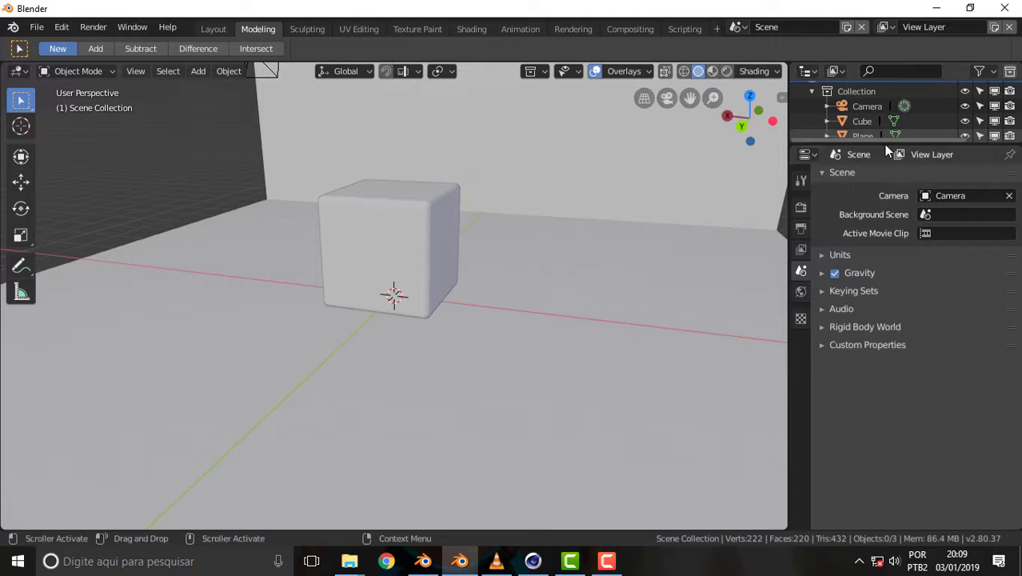
- Set the Render Engine from Eevee to Cycles in the Render properties
{"action": "left_click_drag", "start_coordinate": [886, 148], "coordinate": [886, 204]}
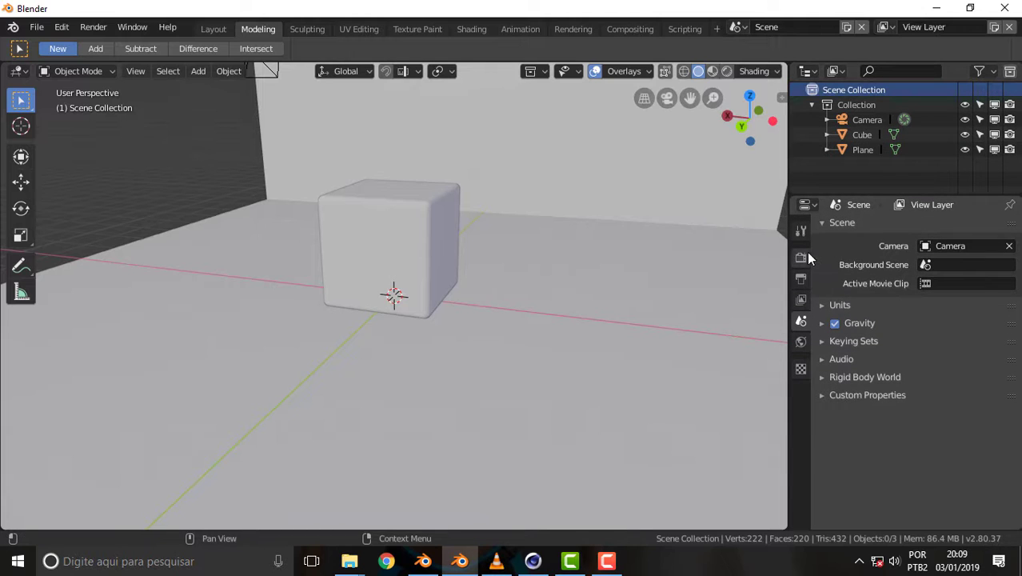
{"action": "left_click", "coordinate": [803, 258]}
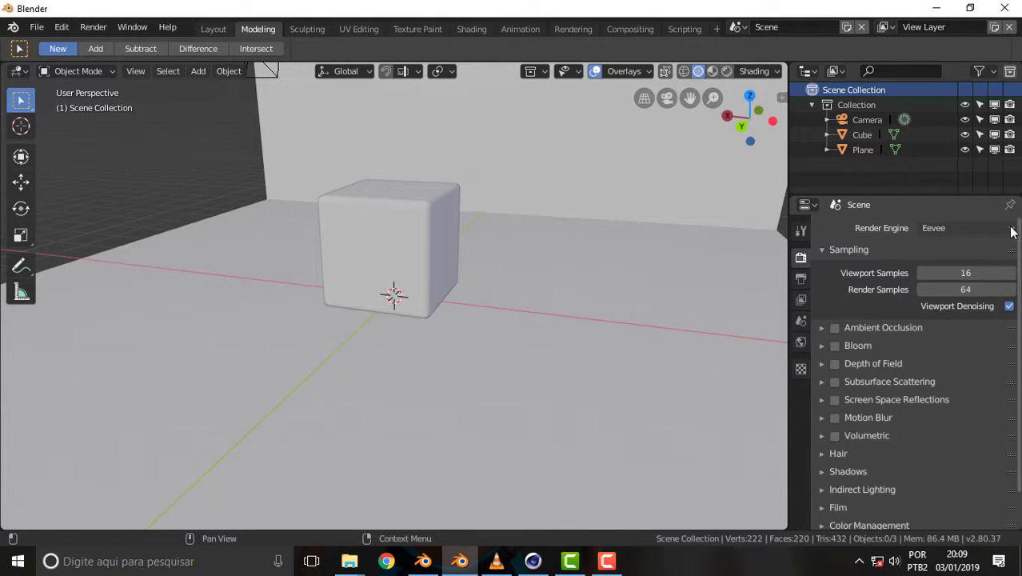
{"action": "left_click", "coordinate": [1011, 228]}
{"action": "left_click", "coordinate": [953, 176]}
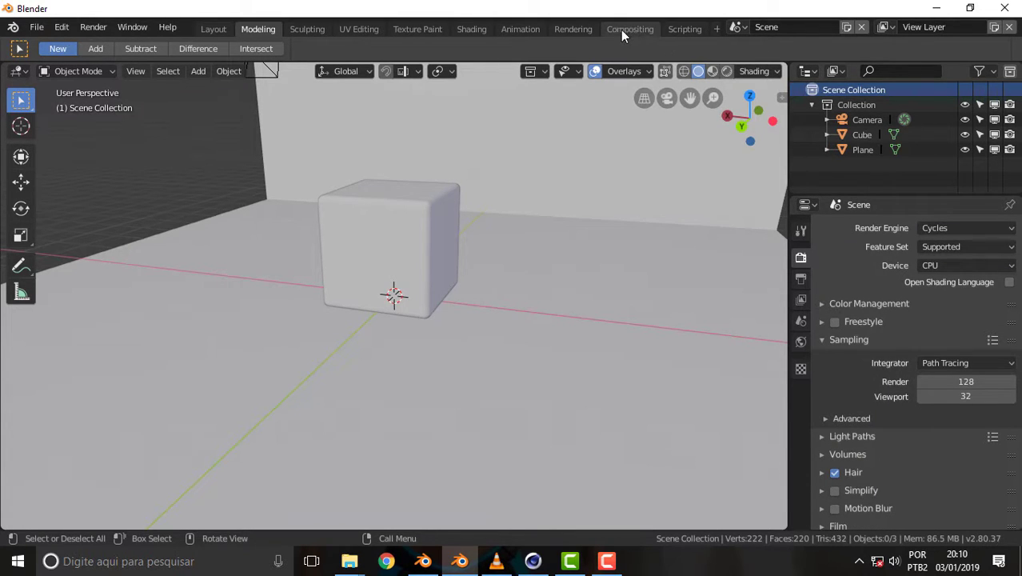
- Render a Cycles test frame in the Rendering workspace, stop it, and return to Layout
{"action": "left_click", "coordinate": [572, 29]}
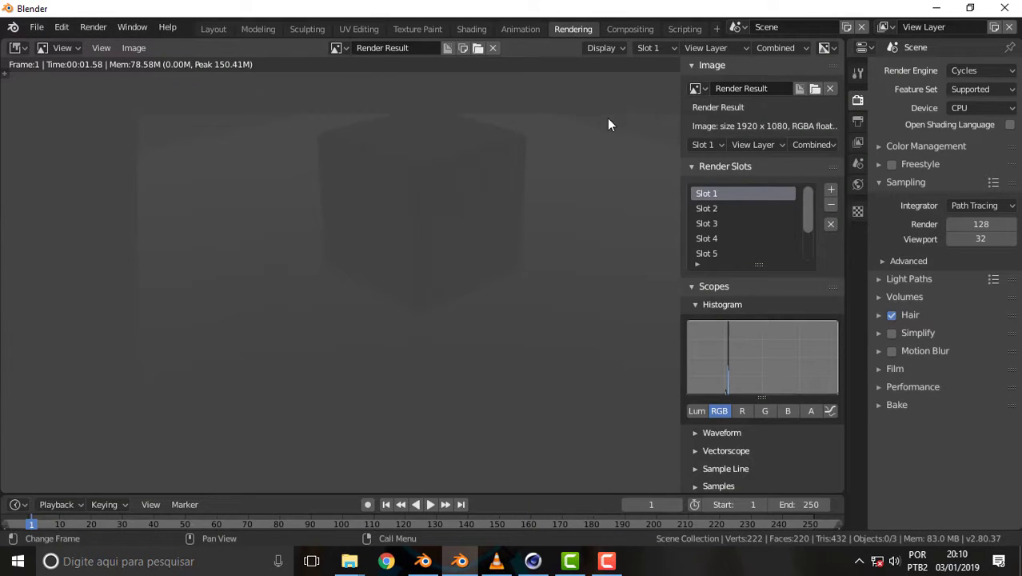
{"action": "key", "text": "F12"}
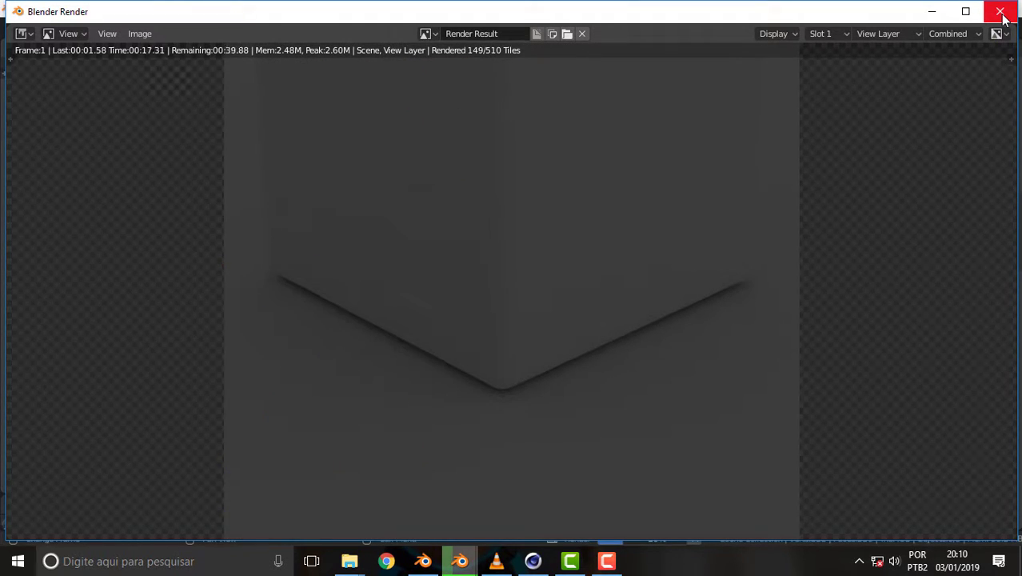
{"action": "key", "text": "Escape"}
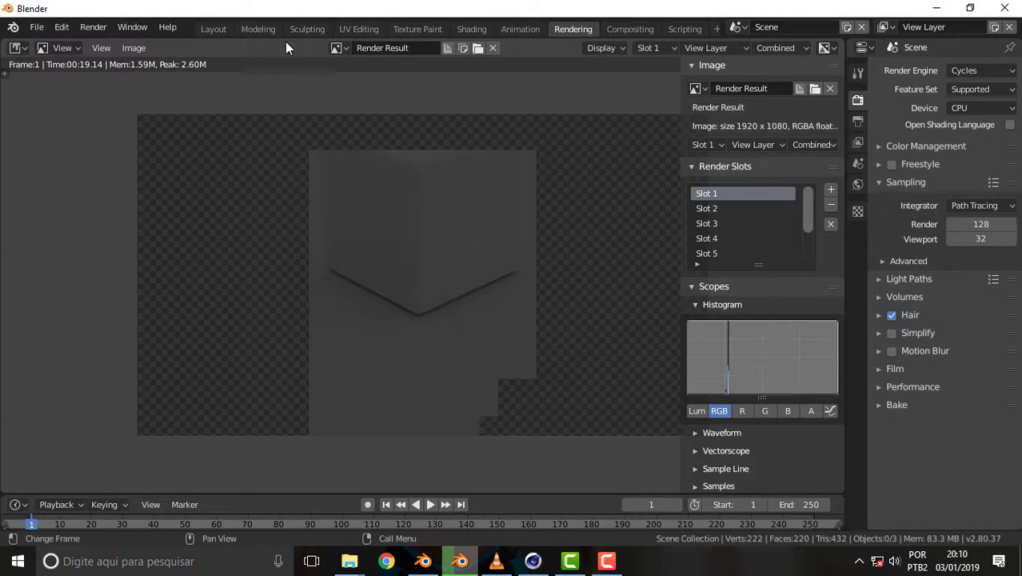
{"action": "left_click", "coordinate": [220, 29]}
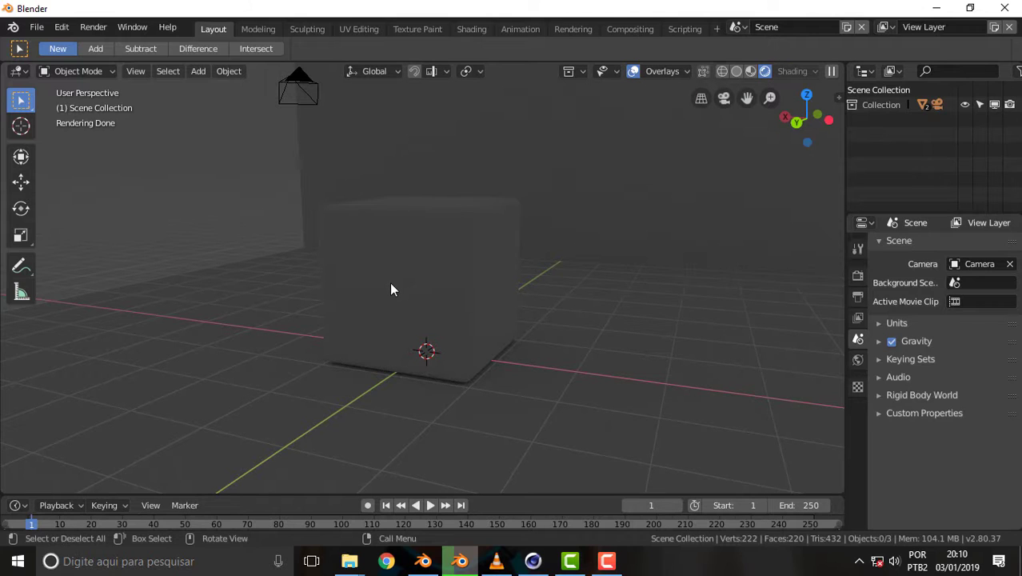
- Enable world nodes and set the World Background colour to a dark neutral grey
{"action": "left_click", "coordinate": [971, 284]}
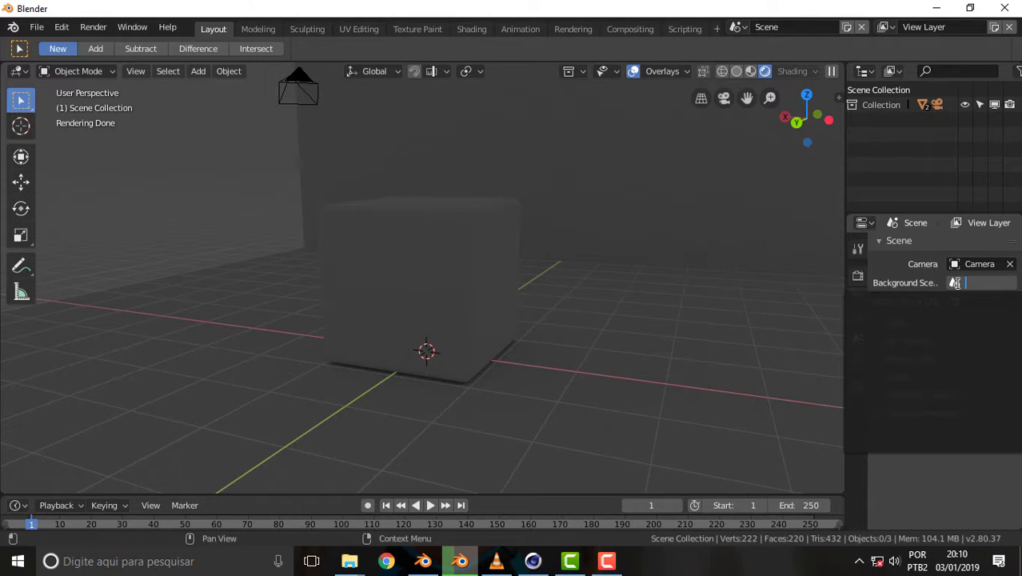
{"action": "left_click", "coordinate": [881, 106]}
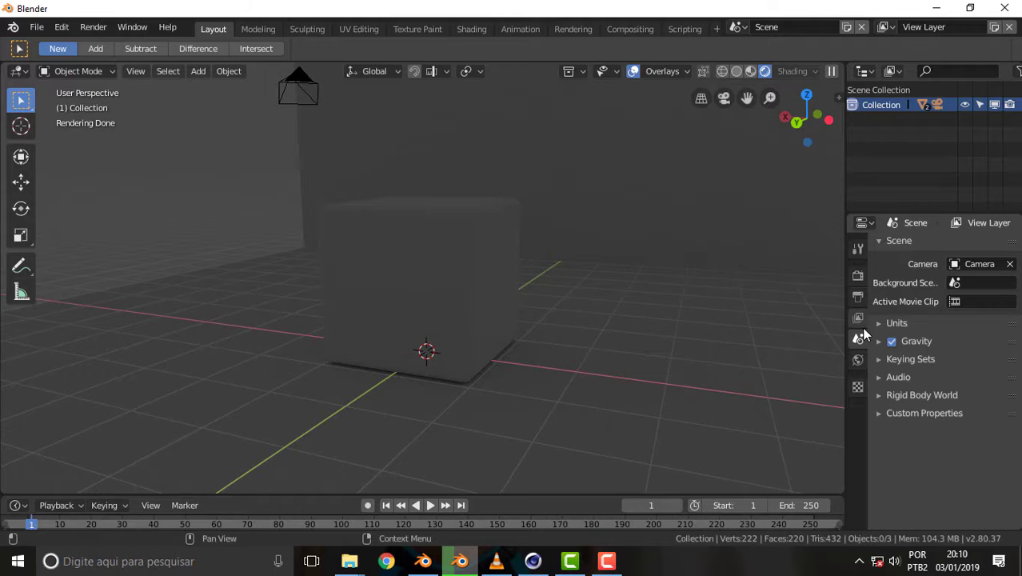
{"action": "left_click", "coordinate": [858, 360]}
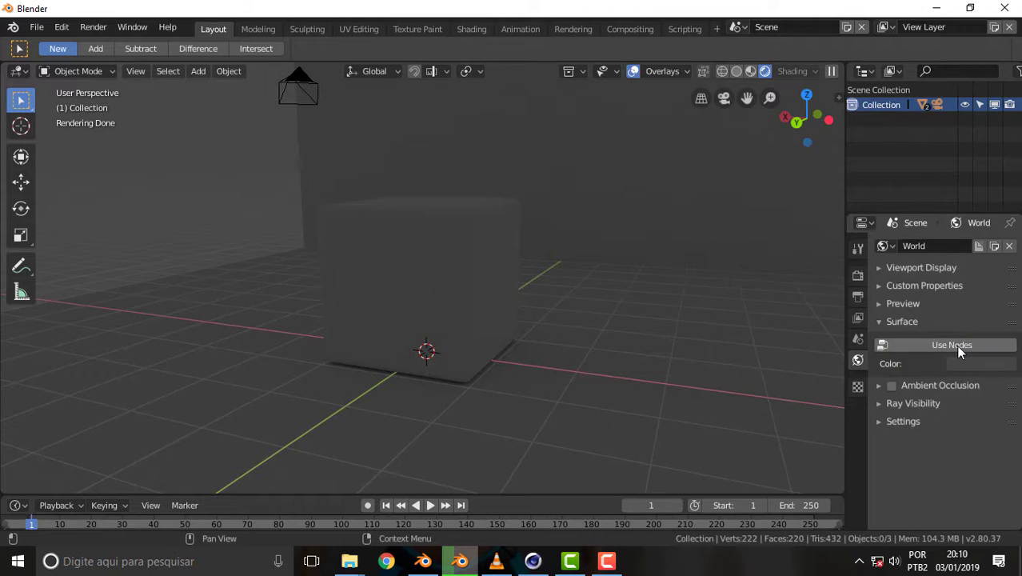
{"action": "left_click", "coordinate": [956, 345]}
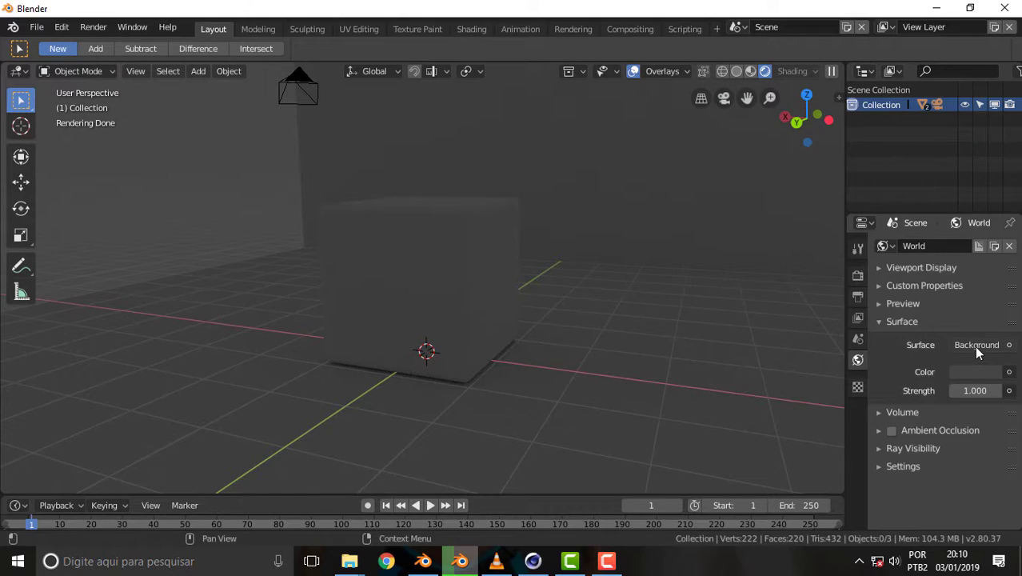
{"action": "left_click", "coordinate": [974, 370]}
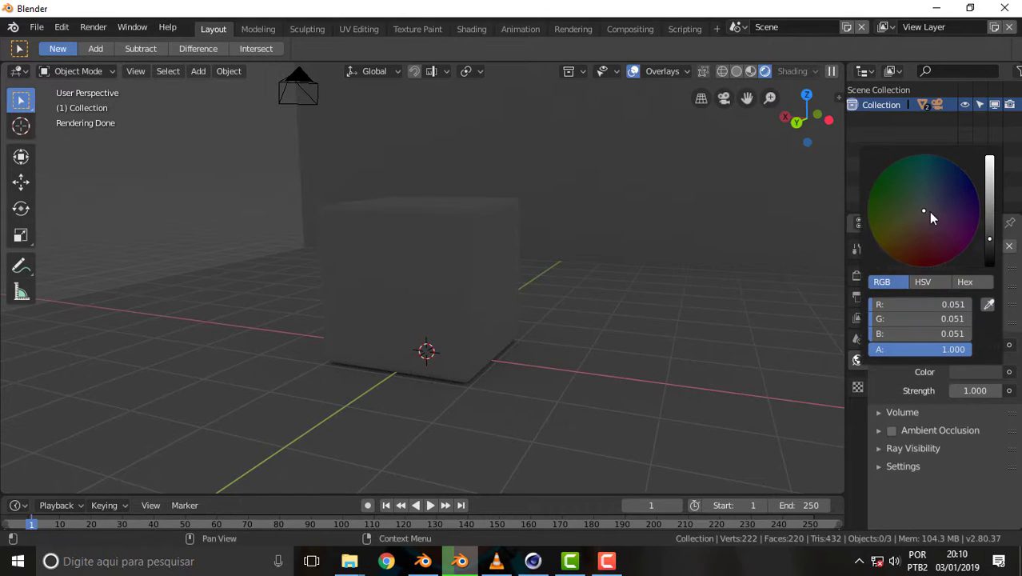
{"action": "left_click_drag", "start_coordinate": [929, 211], "coordinate": [925, 210]}
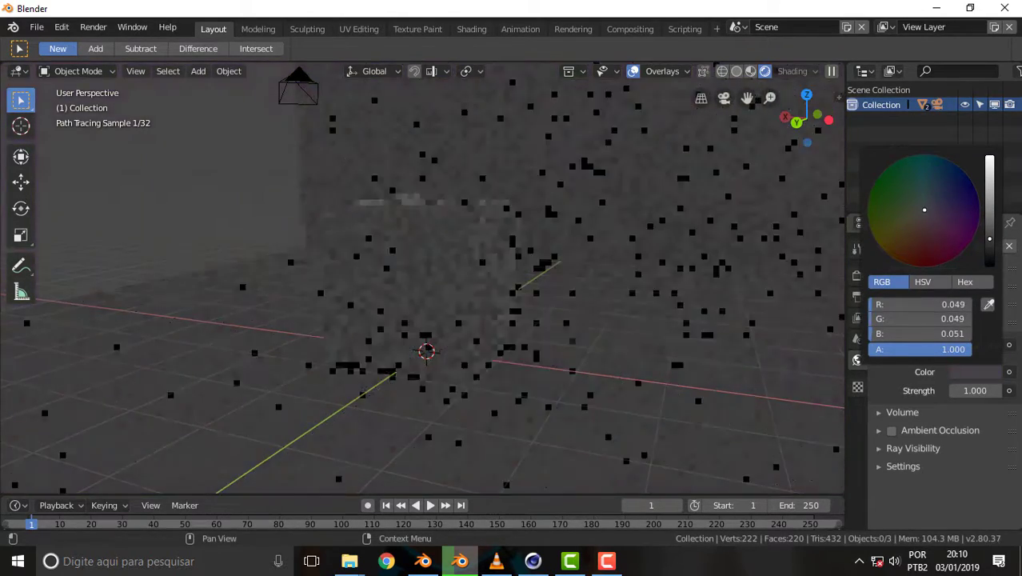
{"action": "left_click_drag", "start_coordinate": [990, 240], "coordinate": [990, 237]}
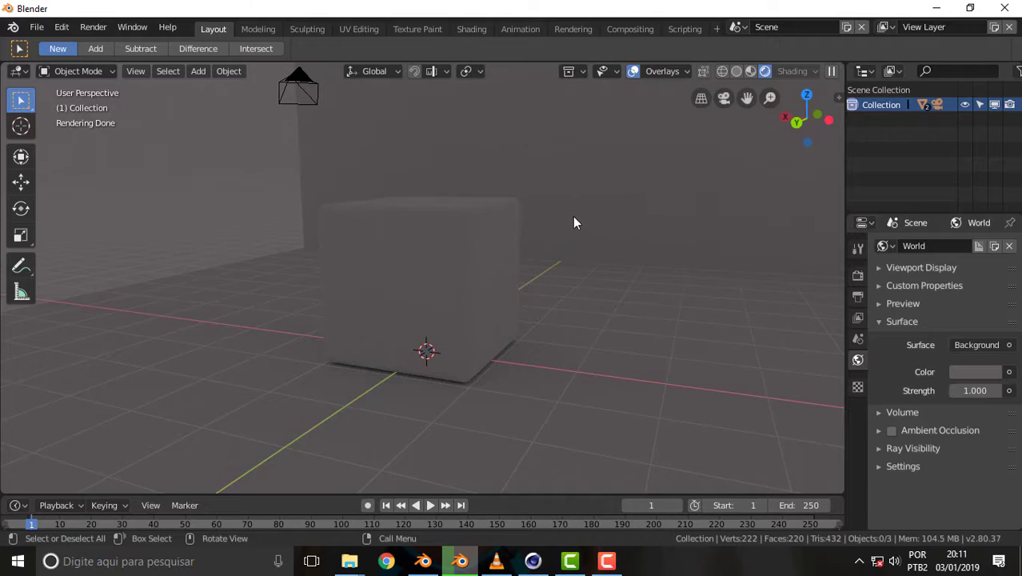
- Add a Point light at the 3D cursor and review its light-type settings
{"action": "middle_click_drag", "start_coordinate": [592, 228], "coordinate": [587, 239]}
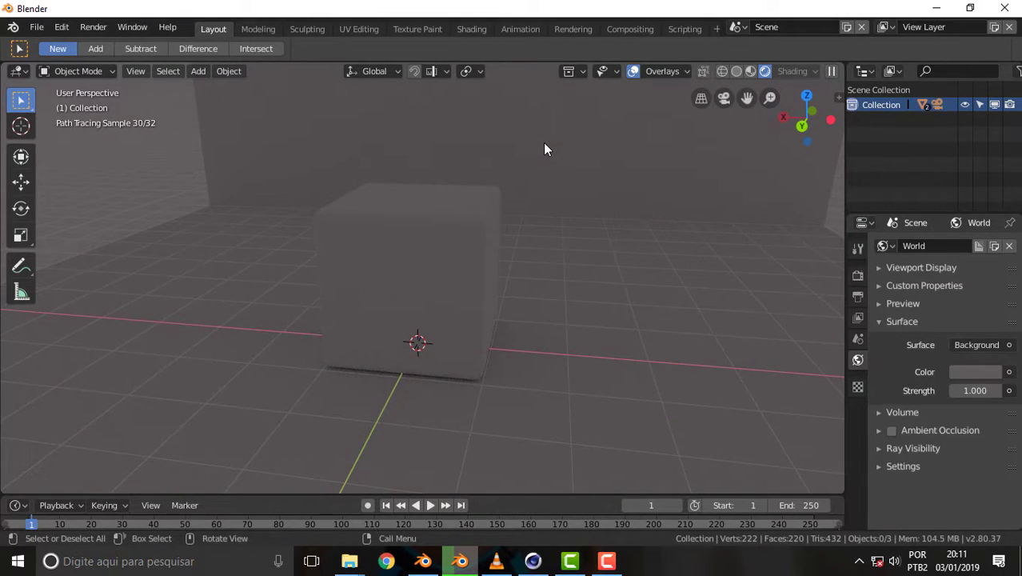
{"action": "key", "text": "shift+a"}
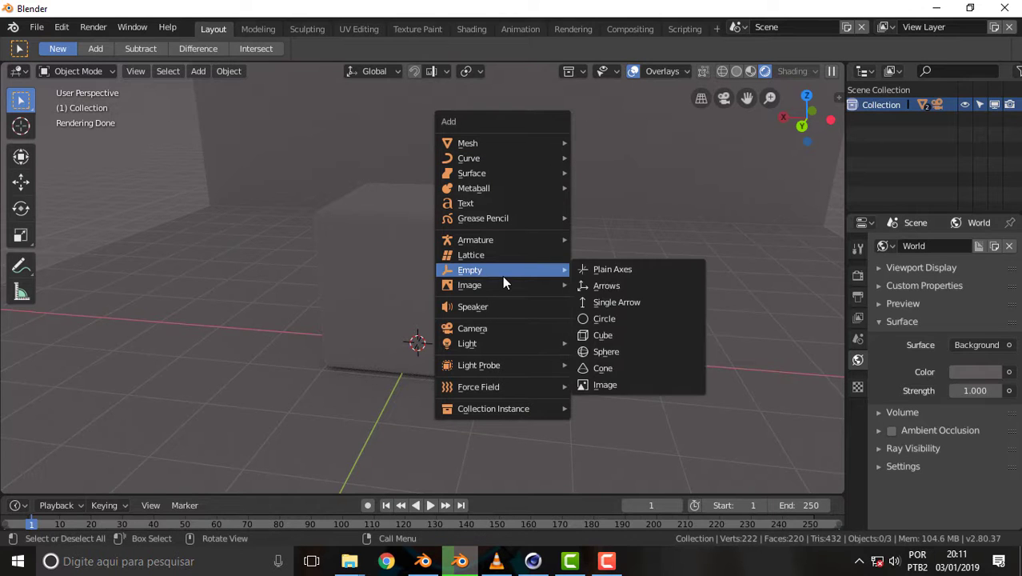
{"action": "mouse_move", "coordinate": [472, 343]}
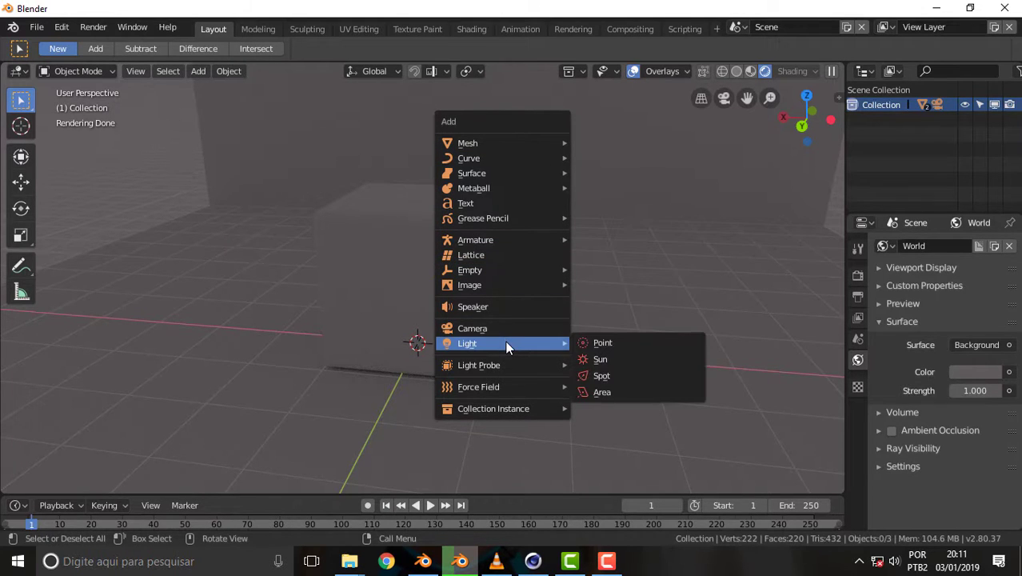
{"action": "left_click", "coordinate": [607, 342]}
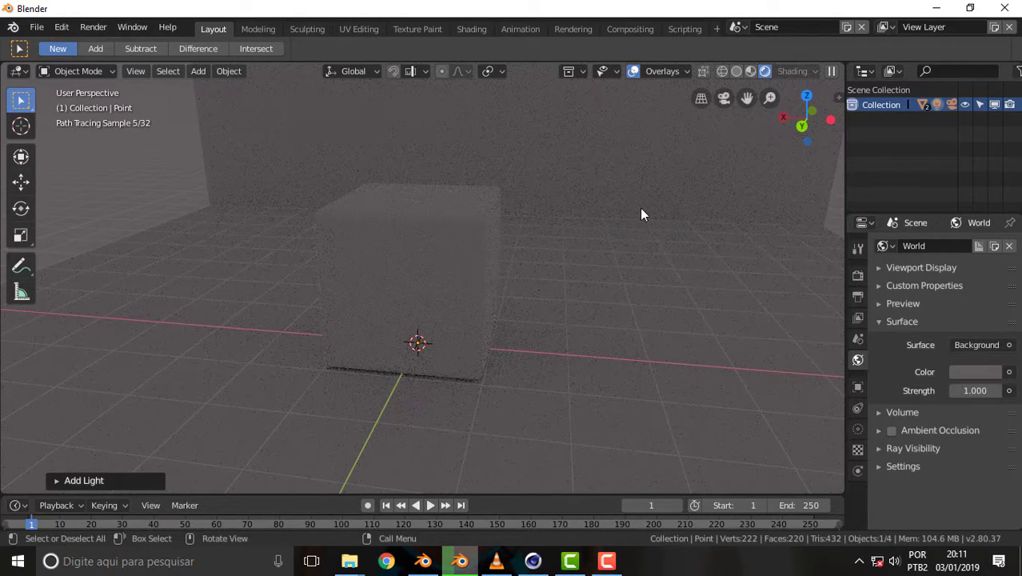
{"action": "scroll", "coordinate": [640, 215], "scroll_direction": "down", "scroll_amount": 2}
{"action": "scroll", "coordinate": [640, 214], "scroll_direction": "down", "scroll_amount": 1}
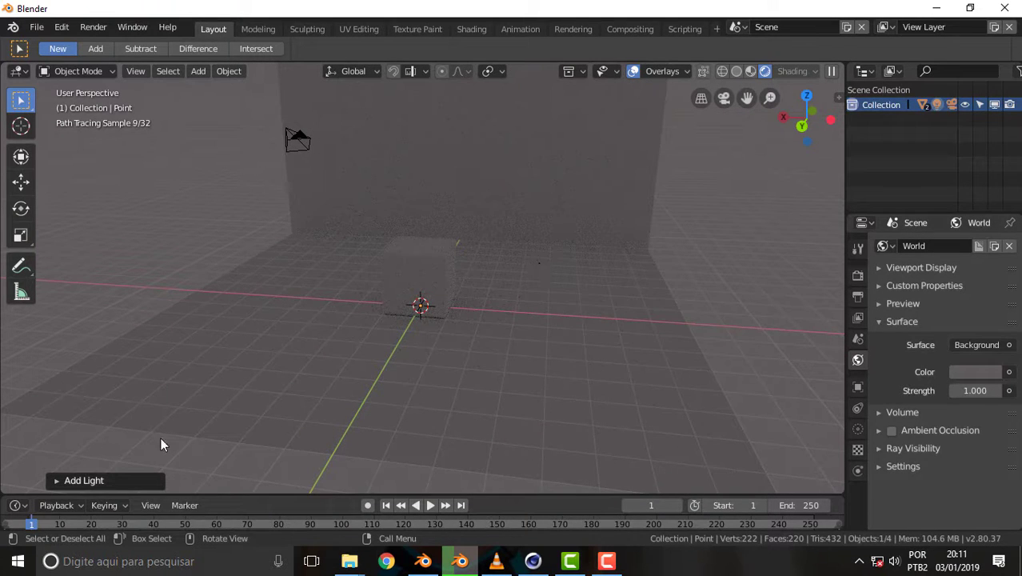
{"action": "left_click", "coordinate": [84, 484]}
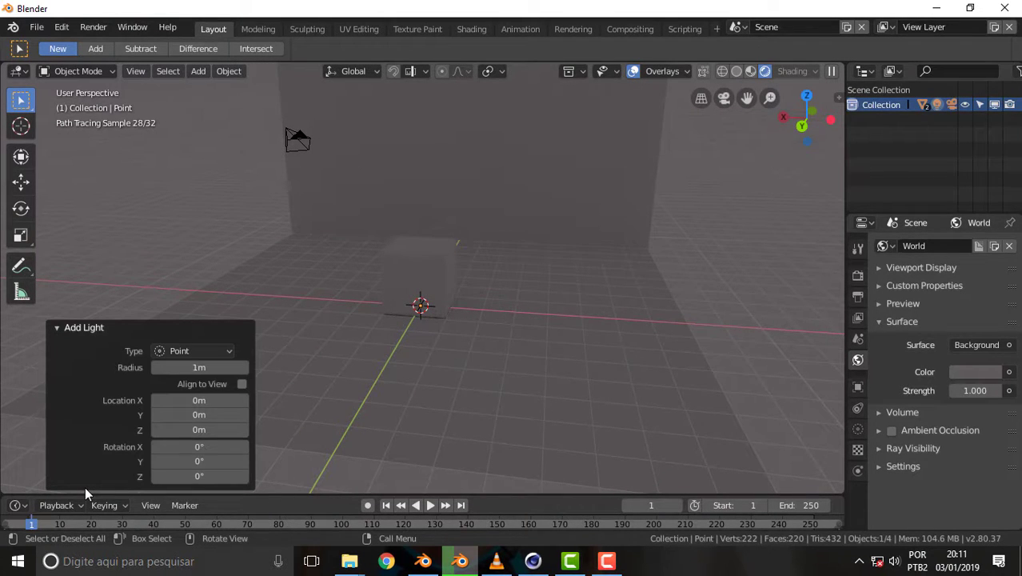
{"action": "left_click", "coordinate": [177, 352]}
{"action": "left_click", "coordinate": [531, 221]}
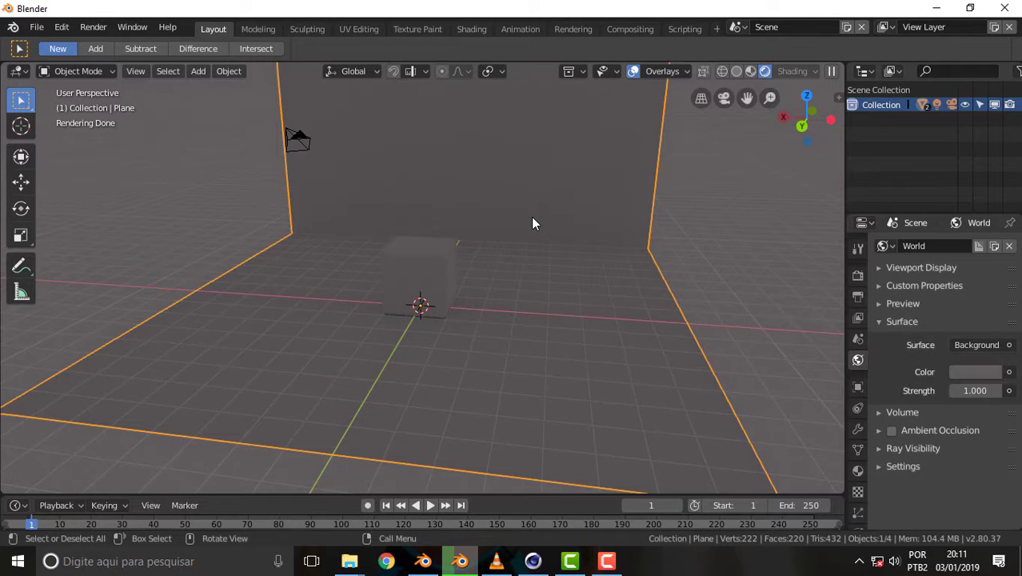
- Move the backdrop plane by X 0.326, Y -0.279, Z 1 m and widen the Outliner
{"action": "scroll", "coordinate": [532, 223], "scroll_direction": "down", "scroll_amount": 2}
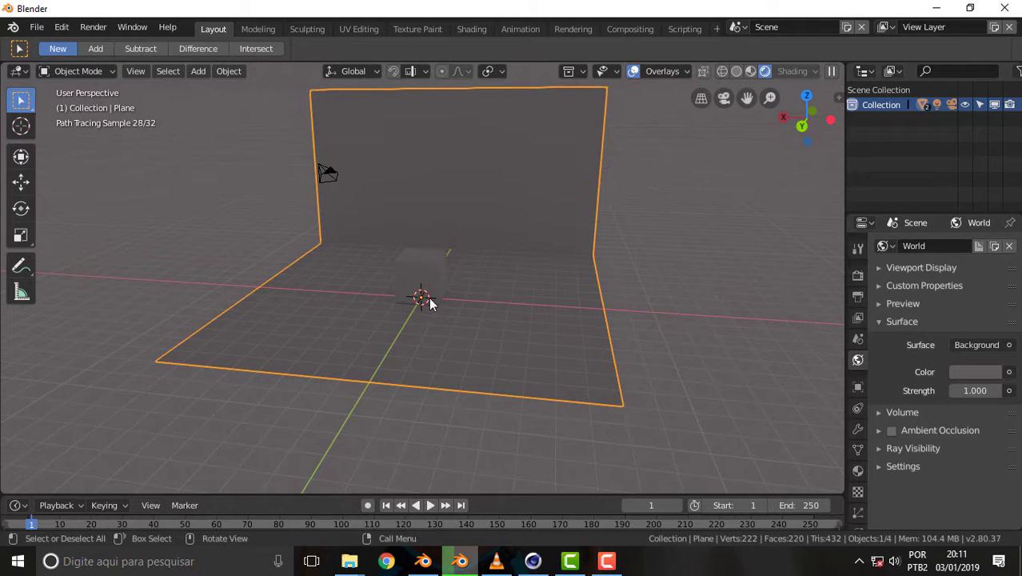
{"action": "key", "text": "g"}
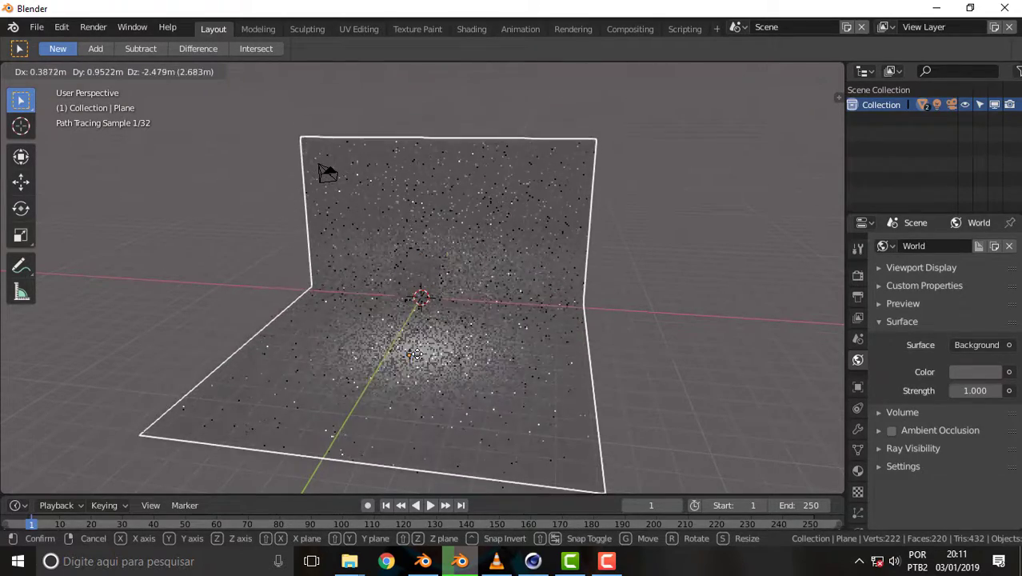
{"action": "left_click", "coordinate": [490, 353]}
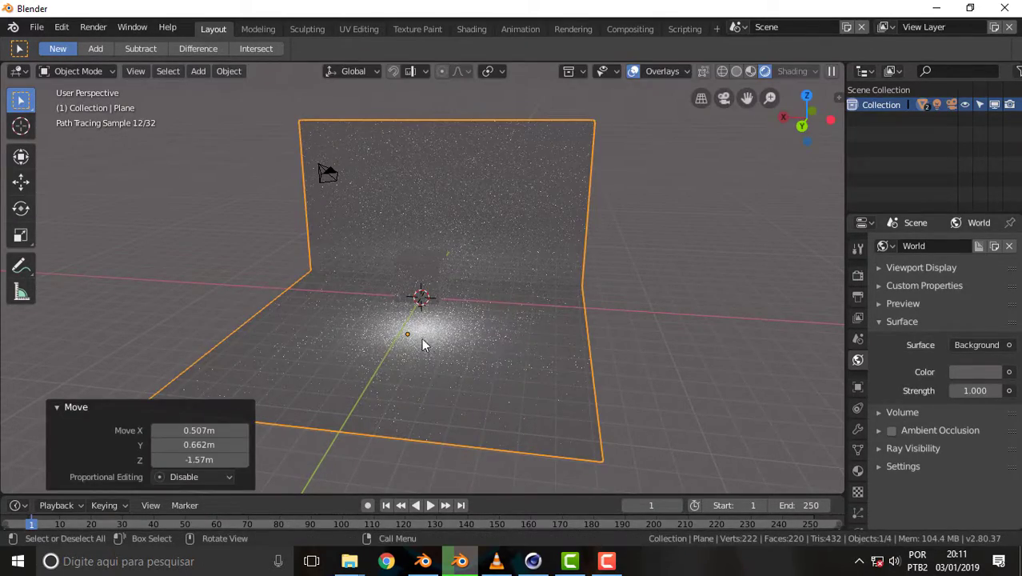
{"action": "left_click", "coordinate": [496, 334]}
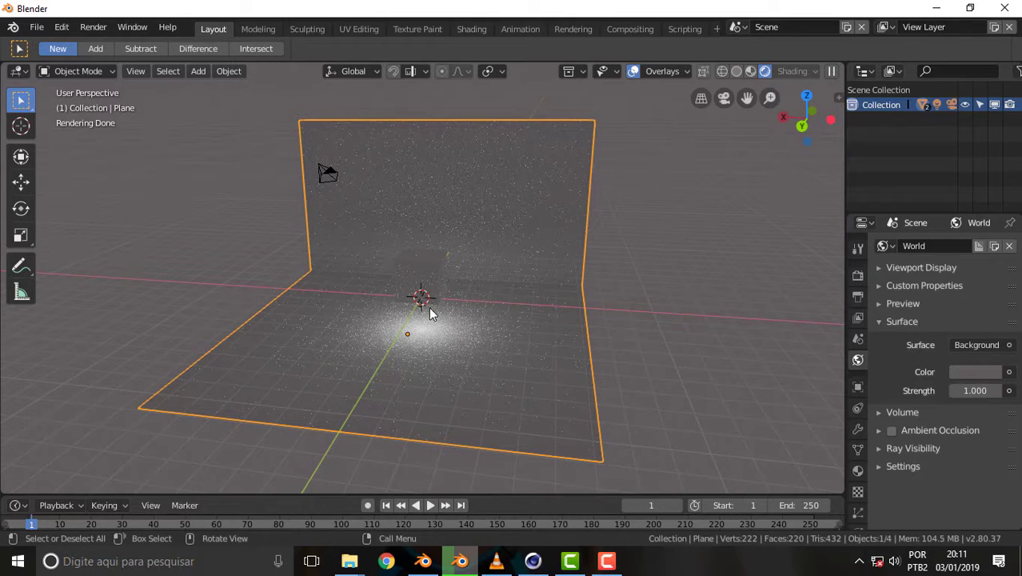
{"action": "key", "text": "g"}
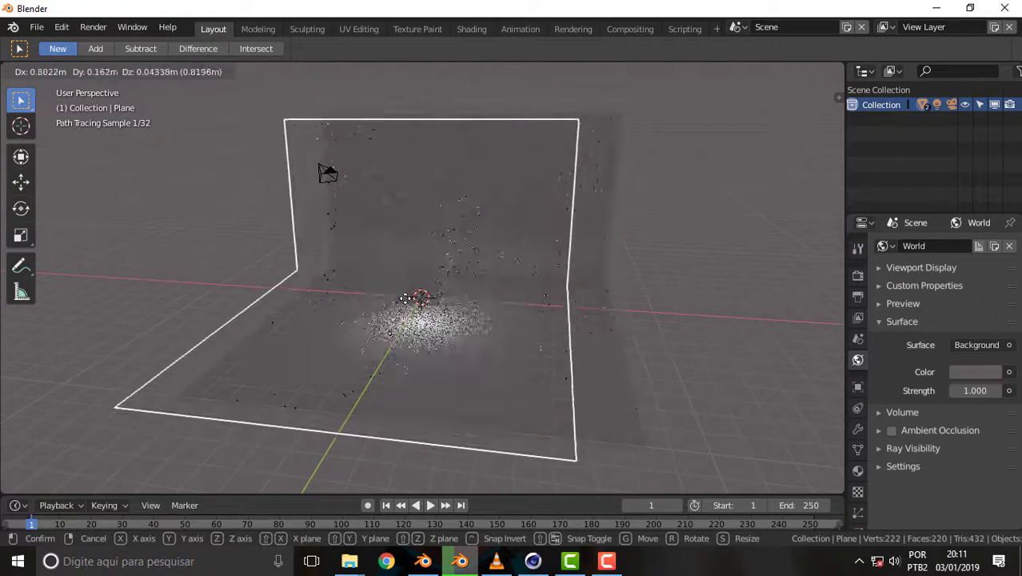
{"action": "left_click", "coordinate": [417, 286]}
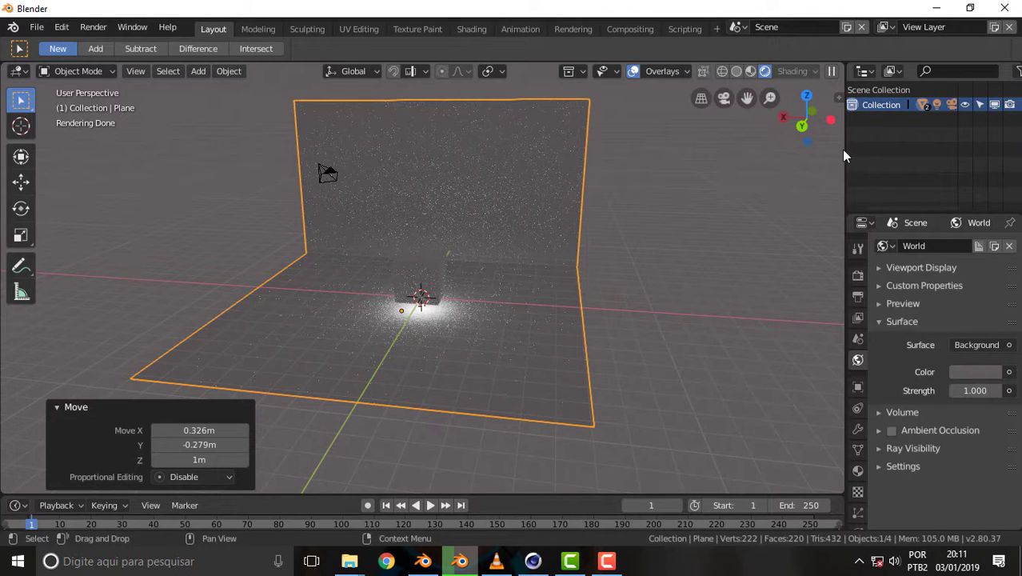
{"action": "left_click_drag", "start_coordinate": [846, 148], "coordinate": [771, 148]}
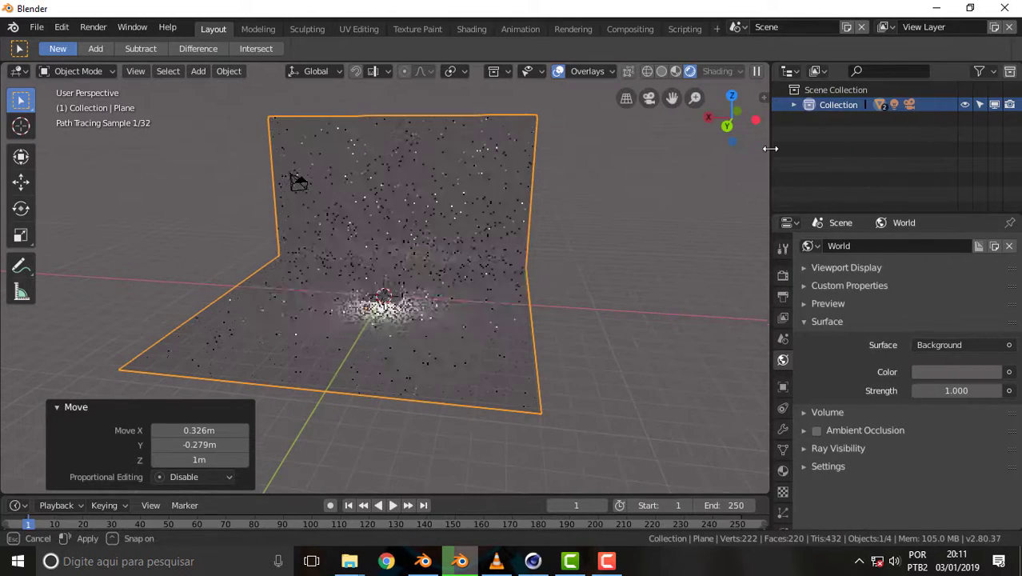
- Select Point in the Outliner and raise it by 1.8, -1.8, 6.29 m above the cube
{"action": "left_click", "coordinate": [793, 104]}
{"action": "left_click", "coordinate": [845, 164]}
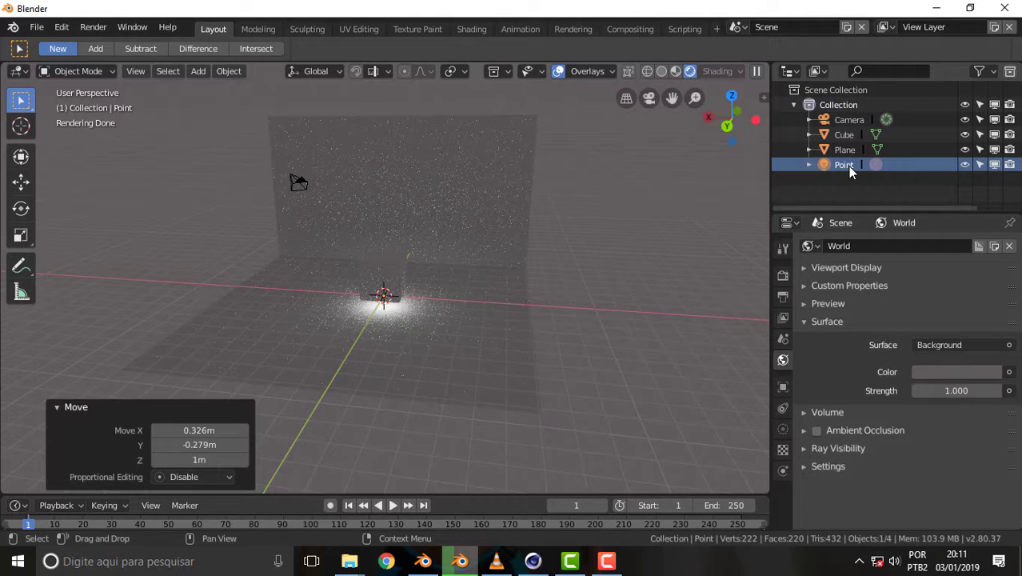
{"action": "key", "text": "g"}
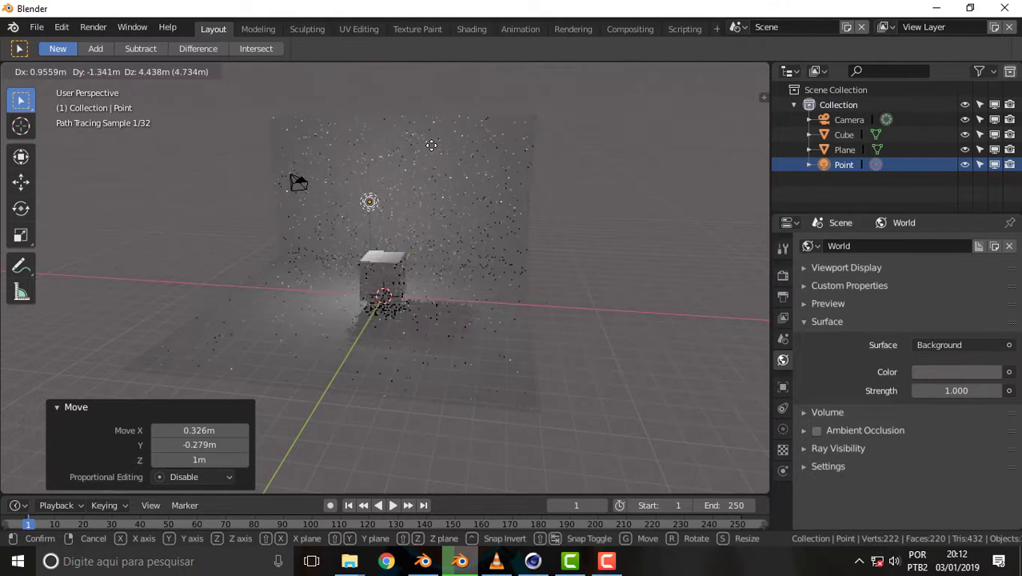
{"action": "left_click", "coordinate": [417, 120]}
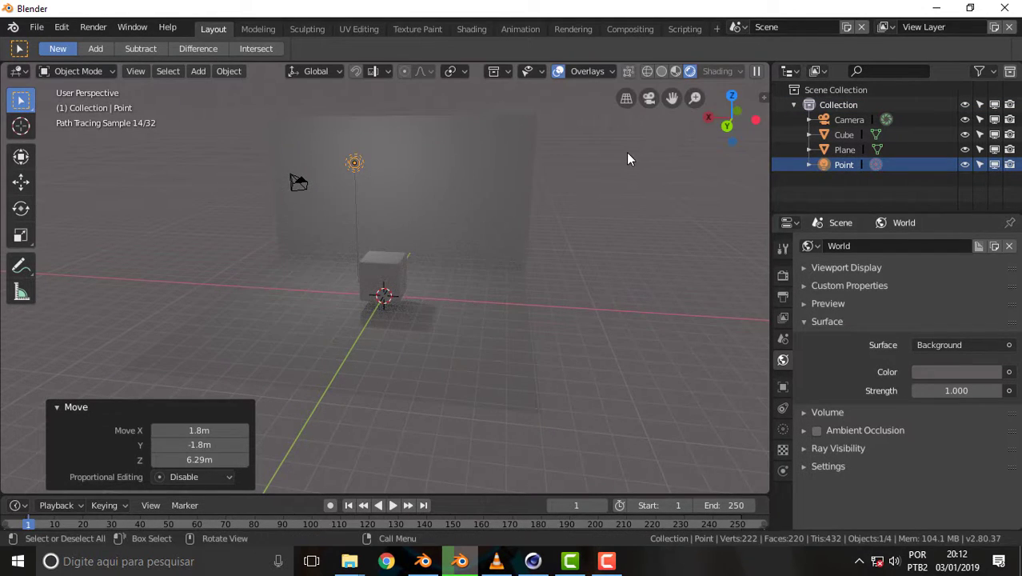
{"action": "mouse_move", "coordinate": [628, 158]}
{"action": "middle_mouse_down"}
{"action": "mouse_move", "coordinate": [463, 173]}
{"action": "mouse_move", "coordinate": [476, 214]}
{"action": "mouse_move", "coordinate": [632, 210]}
{"action": "middle_mouse_up"}
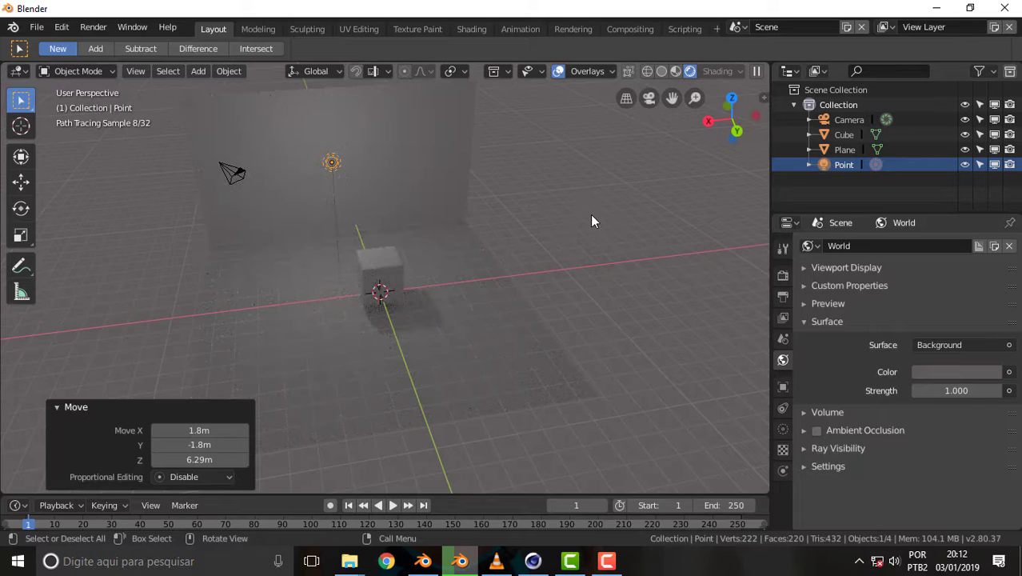
{"action": "middle_click_drag", "start_coordinate": [592, 222], "coordinate": [357, 189]}
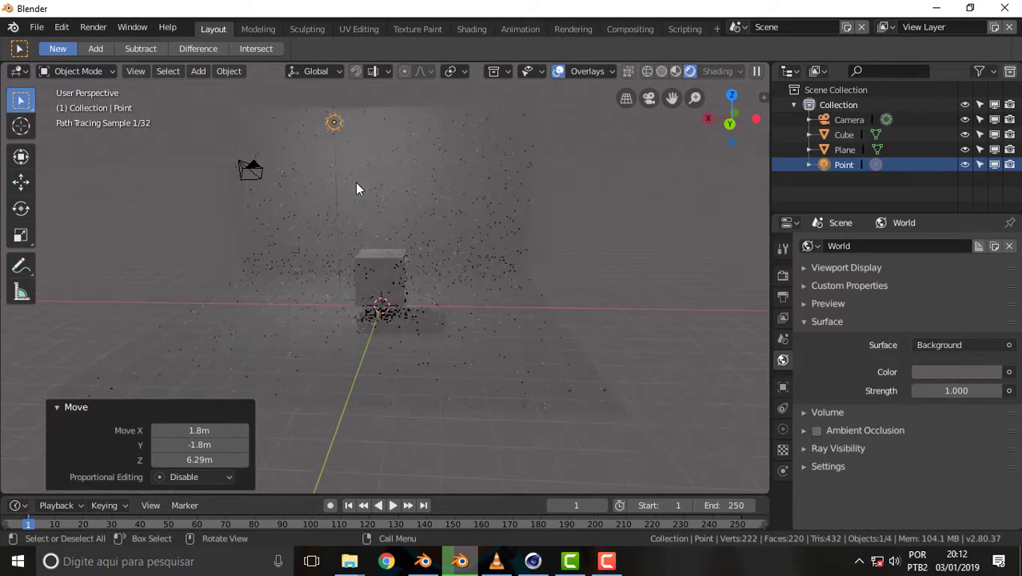
{"action": "scroll", "coordinate": [366, 195], "scroll_direction": "up", "scroll_amount": 1}
{"action": "scroll", "coordinate": [370, 195], "scroll_direction": "down", "scroll_amount": 1}
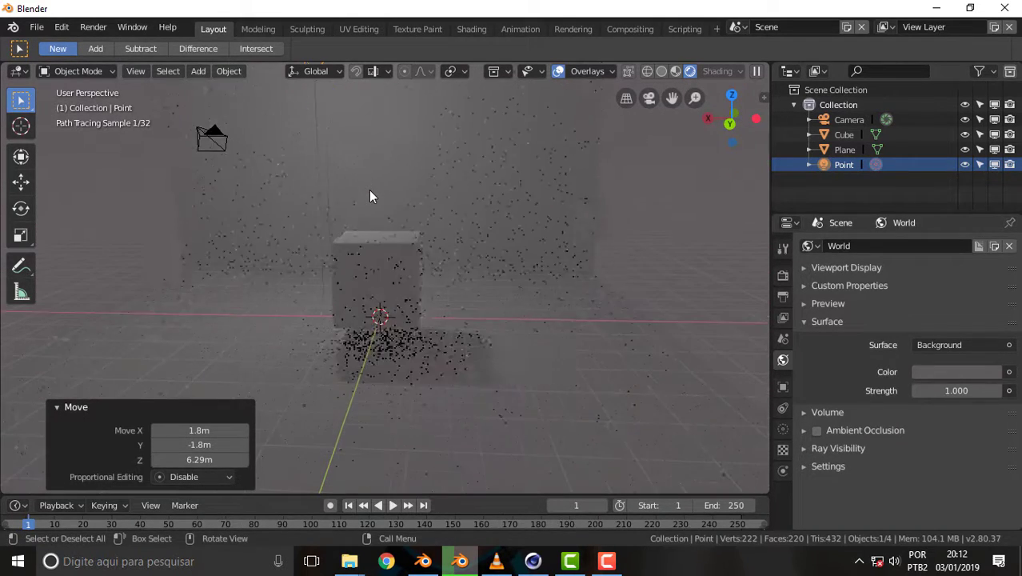
{"action": "scroll", "coordinate": [492, 280], "scroll_direction": "up", "scroll_amount": 2}
{"action": "scroll", "coordinate": [520, 237], "scroll_direction": "up", "scroll_amount": 1}
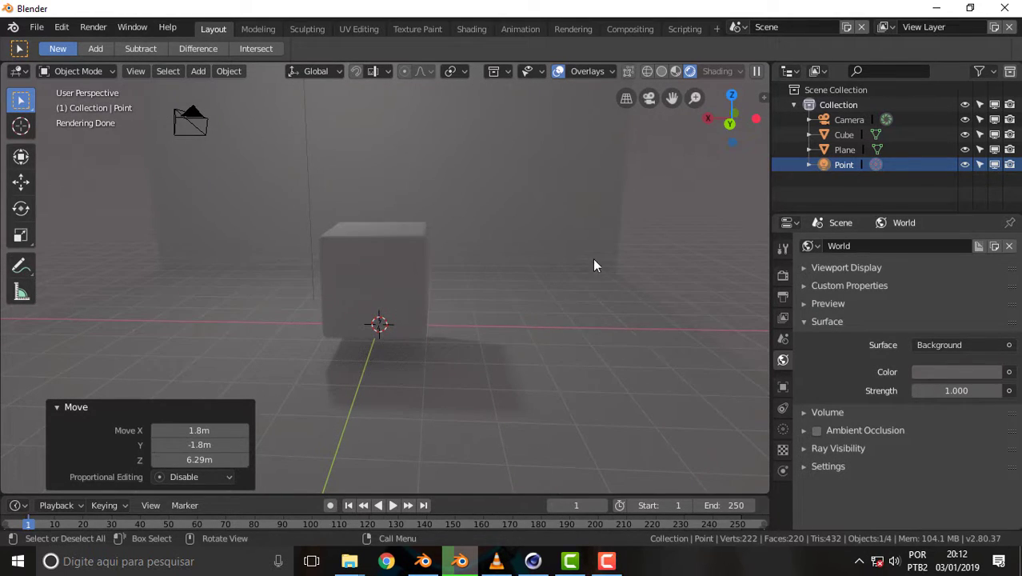
{"action": "mouse_move", "coordinate": [593, 266]}
{"action": "middle_mouse_down"}
{"action": "mouse_move", "coordinate": [474, 288]}
{"action": "mouse_move", "coordinate": [484, 285]}
{"action": "middle_mouse_up"}
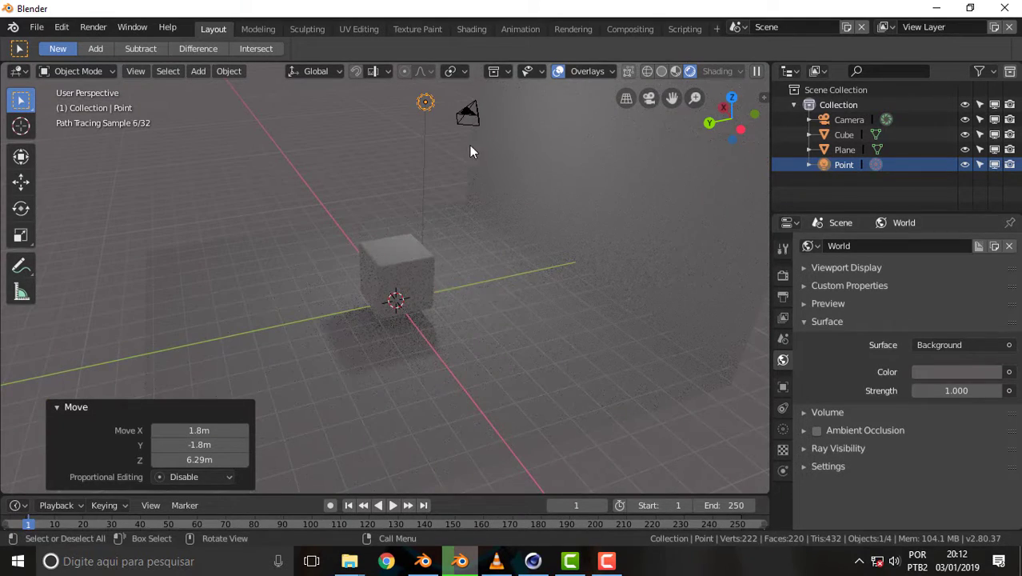
{"action": "left_click", "coordinate": [422, 107]}
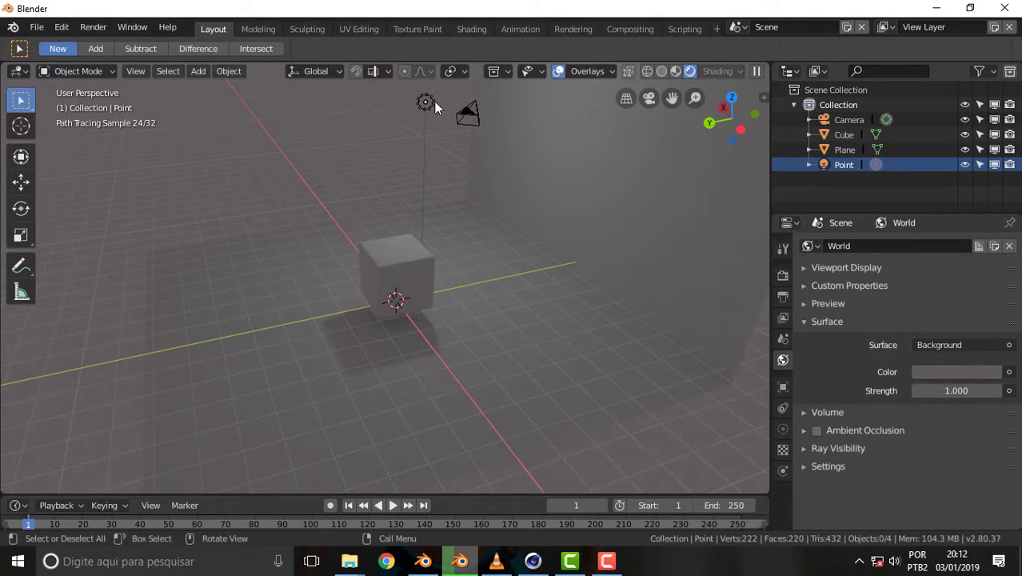
- Move the point light by X 1.82, Y 5.87, Z -0.639 m away from the cube
{"action": "left_click_drag", "start_coordinate": [422, 103], "coordinate": [241, 126]}
{"action": "mouse_move", "coordinate": [422, 205]}
{"action": "middle_mouse_down"}
{"action": "mouse_move", "coordinate": [592, 231]}
{"action": "mouse_move", "coordinate": [549, 183]}
{"action": "mouse_move", "coordinate": [502, 168]}
{"action": "mouse_move", "coordinate": [450, 193]}
{"action": "middle_mouse_up"}
{"action": "scroll", "coordinate": [403, 178], "scroll_direction": "up", "scroll_amount": 2}
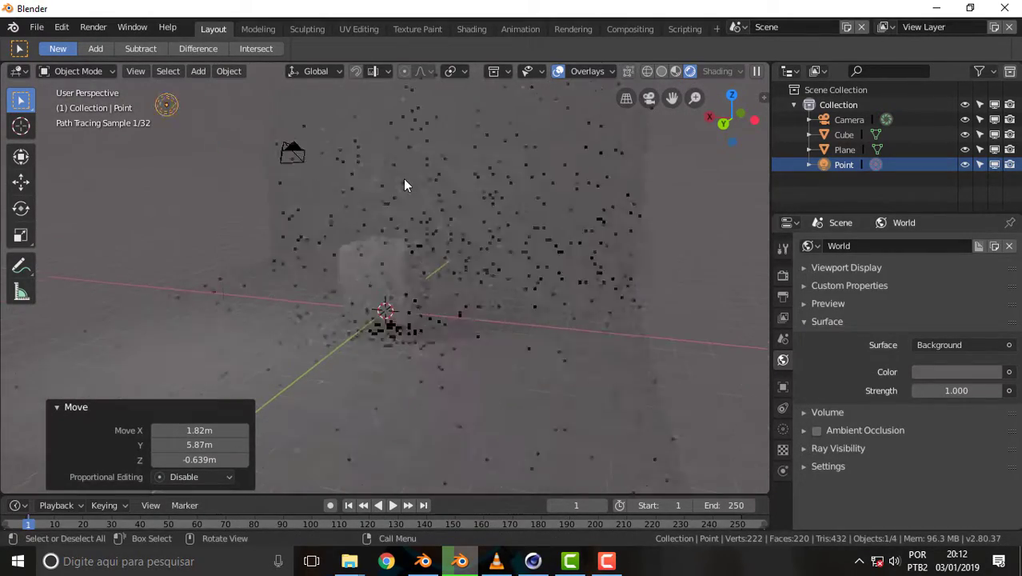
{"action": "scroll", "coordinate": [405, 177], "scroll_direction": "up", "scroll_amount": 2}
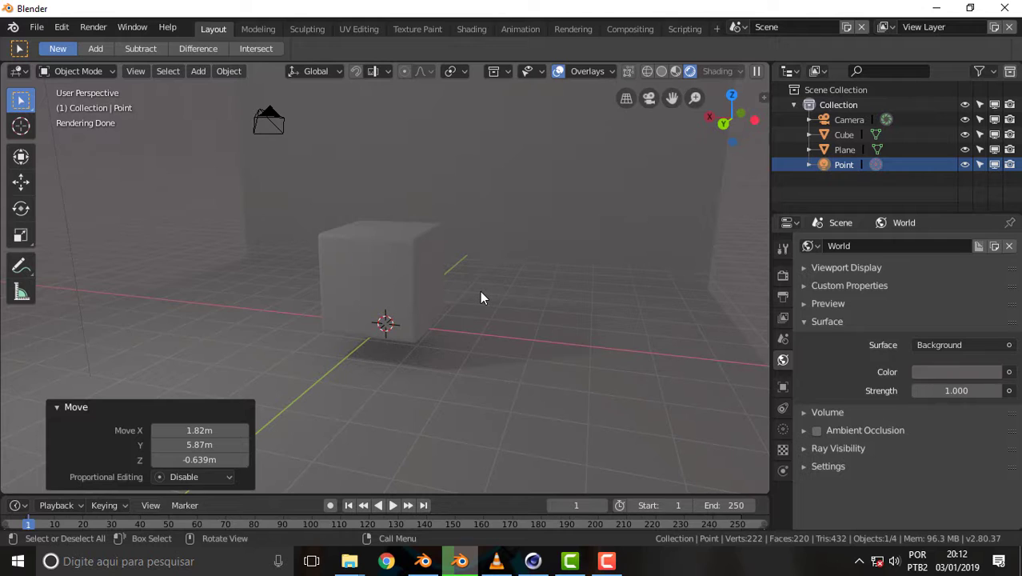
- Compare Material Preview with Rendered shading to check the cube's lighting
{"action": "left_click", "coordinate": [691, 72]}
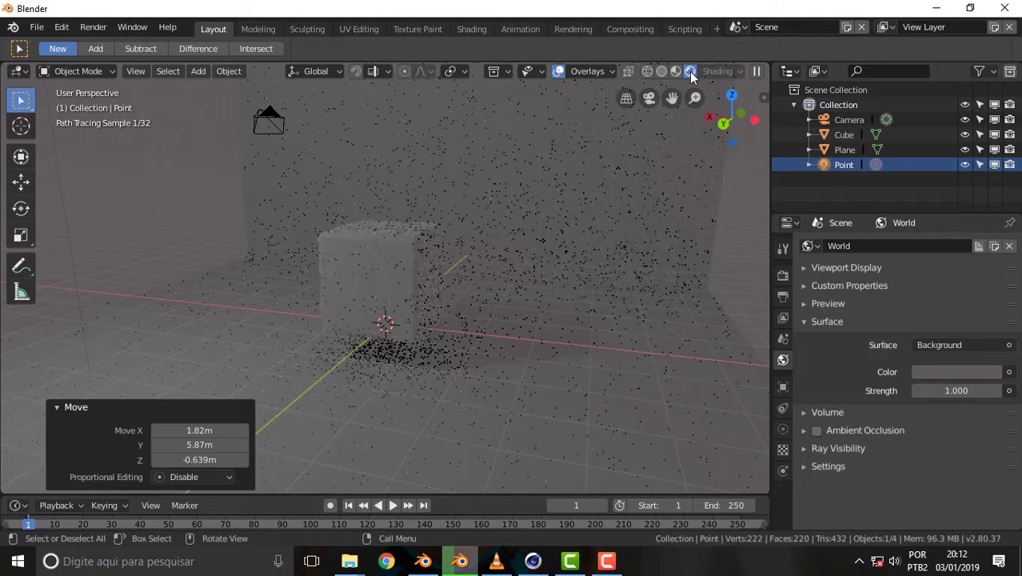
{"action": "left_click", "coordinate": [676, 72]}
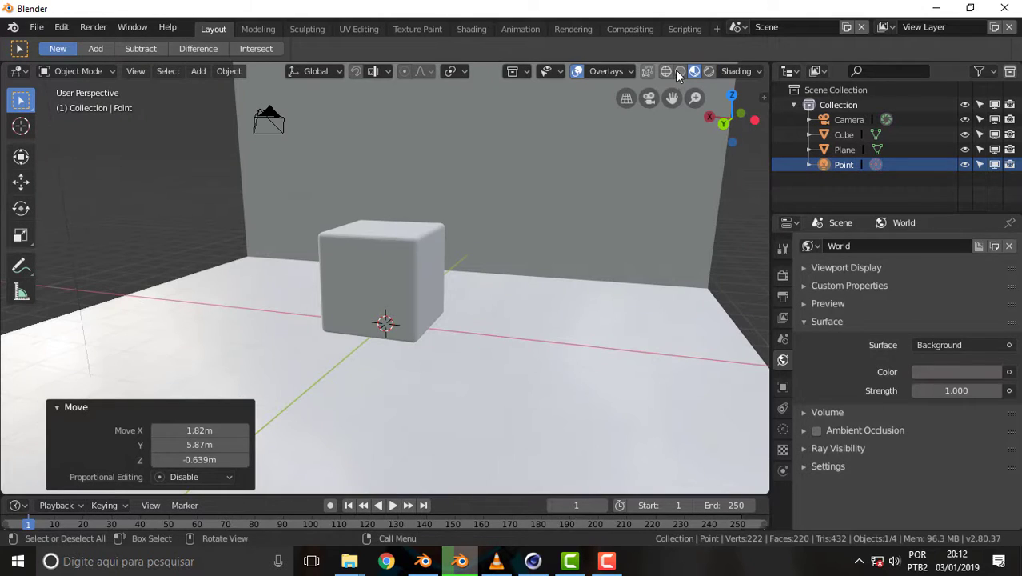
{"action": "left_click", "coordinate": [710, 72]}
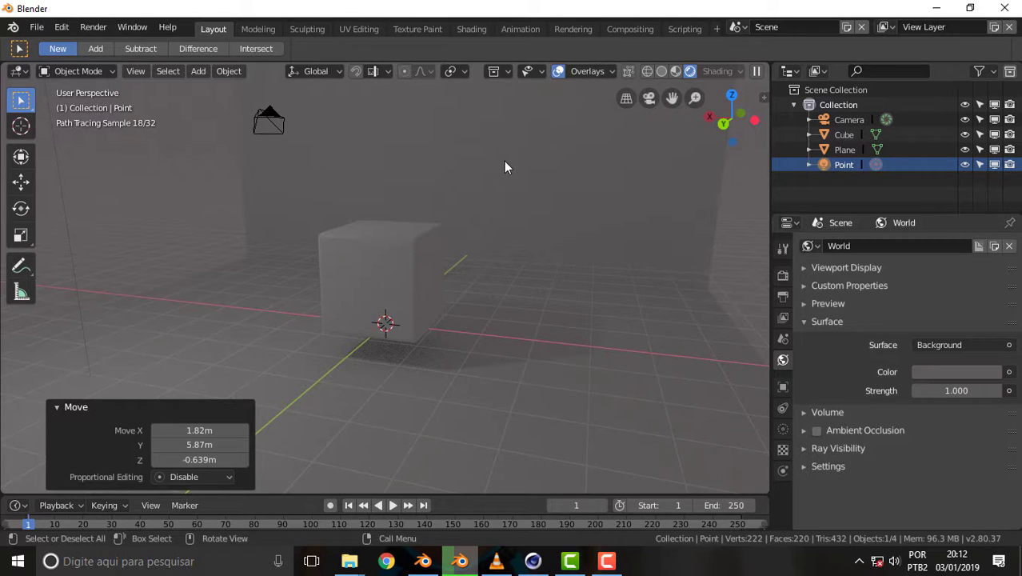
- Review the last render result and the reference scene in the other Blender window, then return to Layout
{"action": "left_click", "coordinate": [570, 28]}
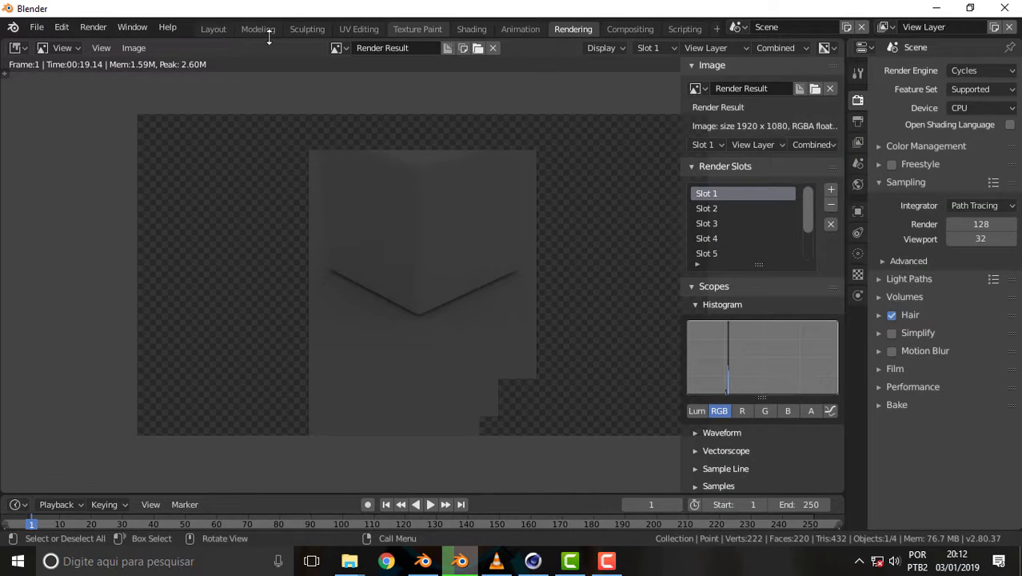
{"action": "left_click", "coordinate": [214, 29]}
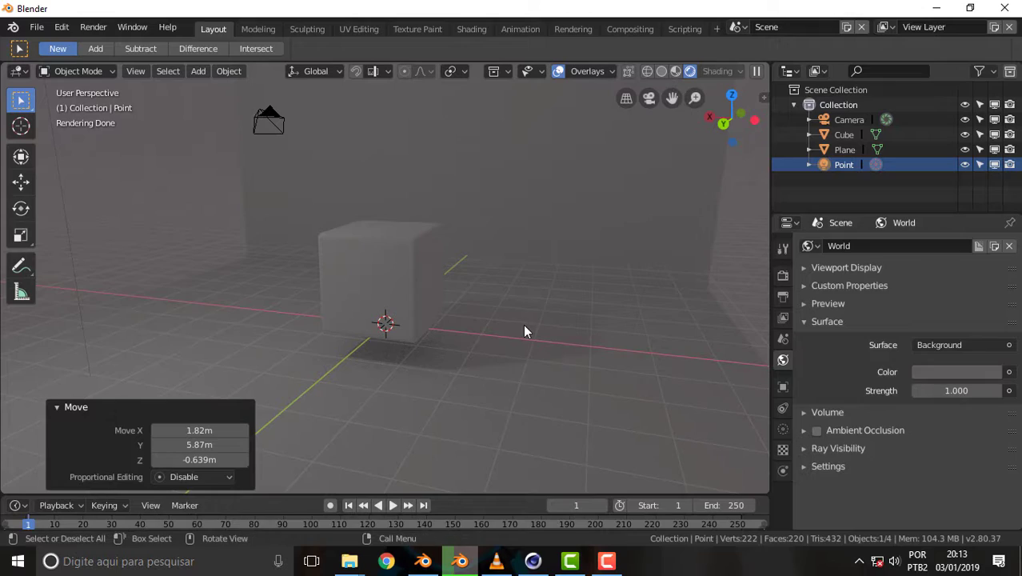
{"action": "left_click", "coordinate": [423, 562]}
{"action": "left_click", "coordinate": [425, 563]}
- Orbit and zoom toward the backdrop plane and open it in Edit Mode
{"action": "middle_click_drag", "start_coordinate": [613, 230], "coordinate": [538, 224]}
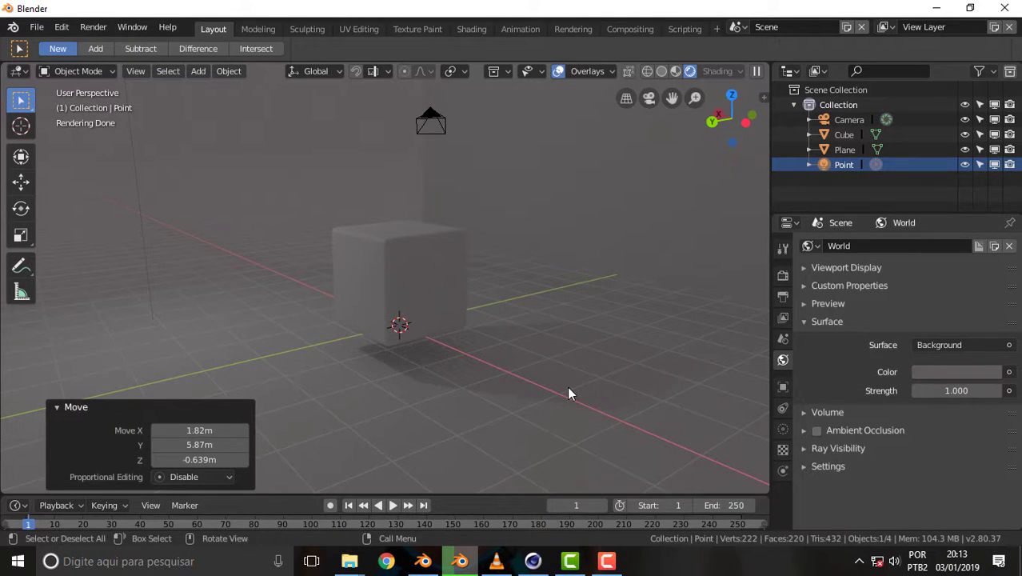
{"action": "middle_click_drag", "start_coordinate": [482, 307], "coordinate": [558, 318]}
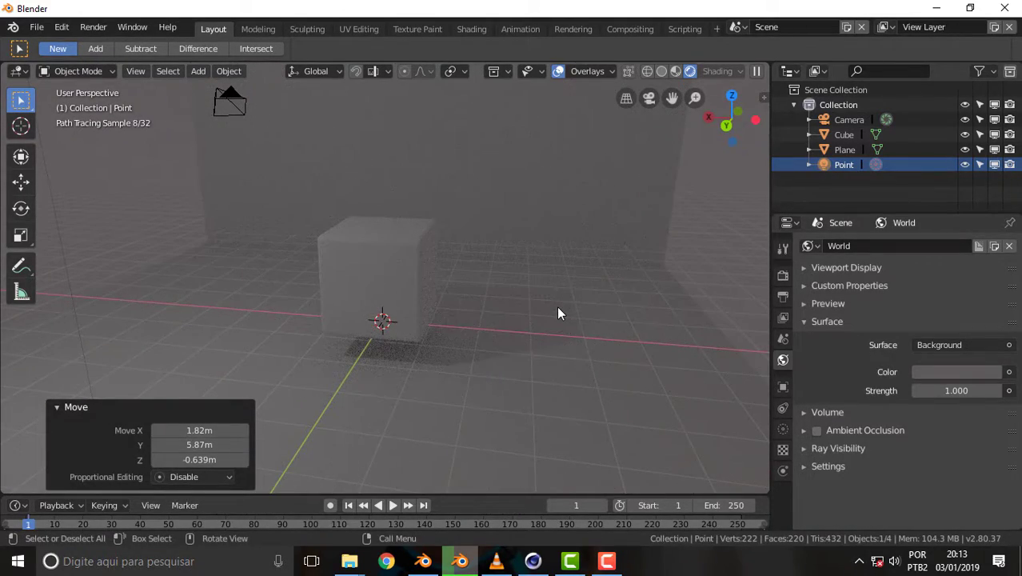
{"action": "scroll", "coordinate": [536, 308], "scroll_direction": "up", "scroll_amount": 1}
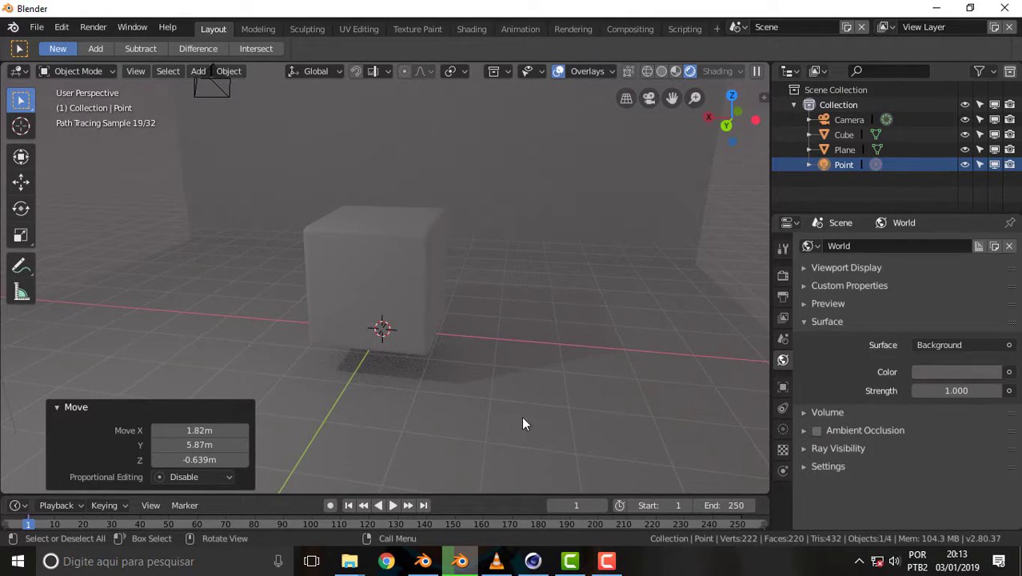
{"action": "key", "text": "shift+z"}
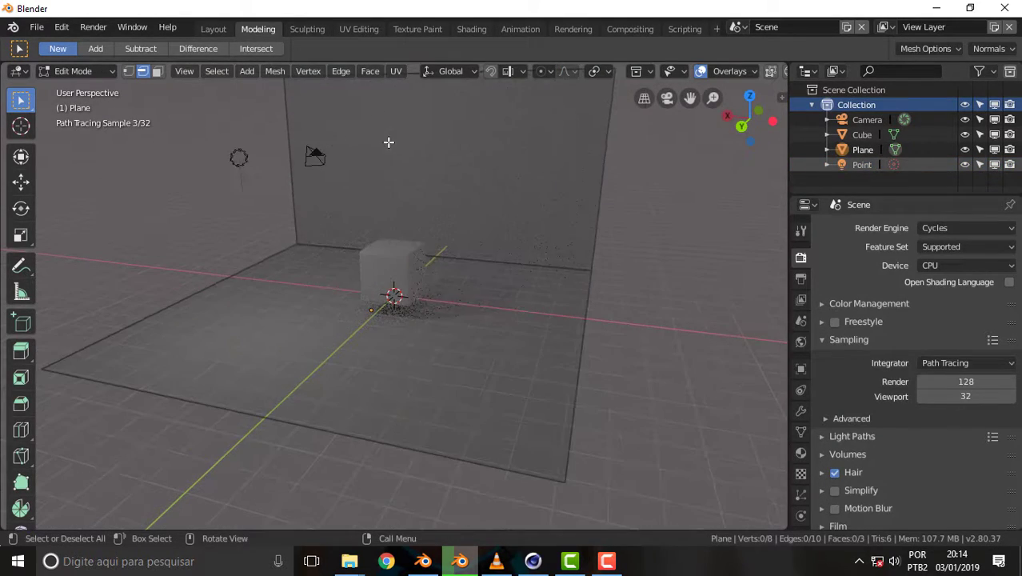
- Frame the whole backdrop in view and switch the plane back to Object Mode
{"action": "mouse_move", "coordinate": [388, 141]}
{"action": "middle_mouse_down"}
{"action": "mouse_move", "coordinate": [560, 246]}
{"action": "mouse_move", "coordinate": [655, 211]}
{"action": "middle_mouse_up"}
{"action": "left_click_drag", "start_coordinate": [690, 98], "coordinate": [561, 180]}
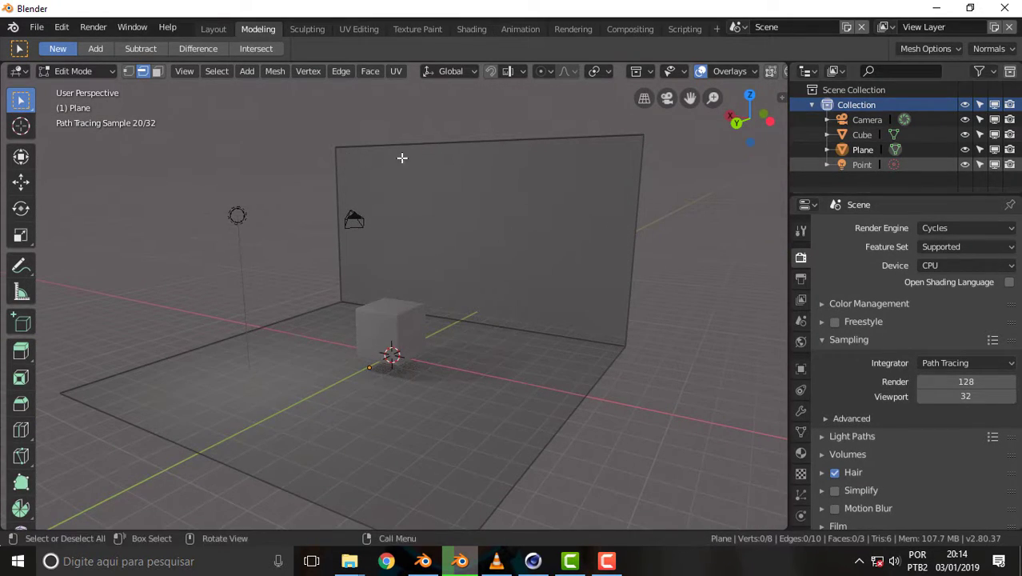
{"action": "left_click", "coordinate": [85, 71]}
{"action": "left_click", "coordinate": [81, 88]}
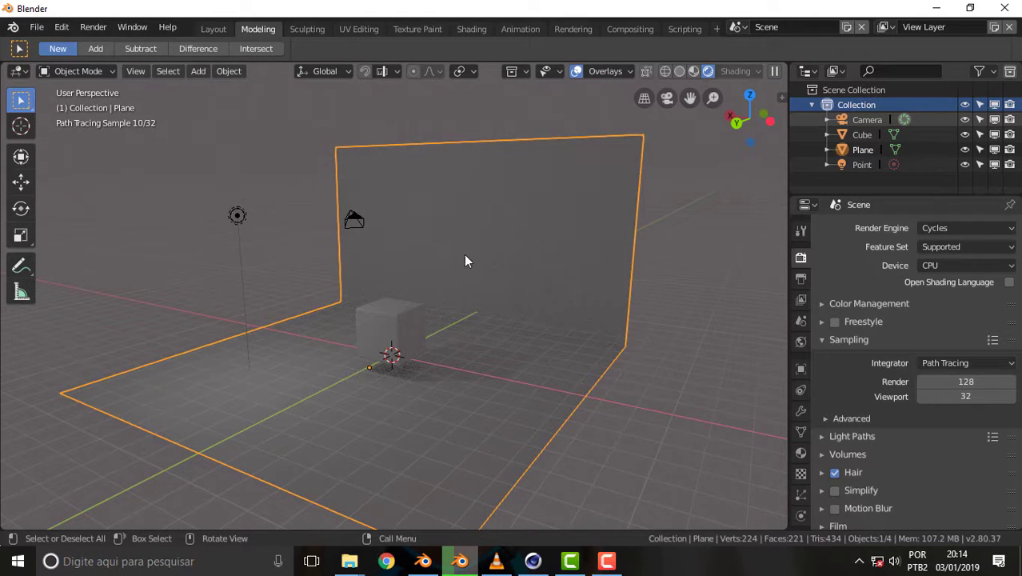
- Select the backdrop Plane object in the Outliner
{"action": "left_click", "coordinate": [866, 120]}
{"action": "left_click", "coordinate": [864, 152]}
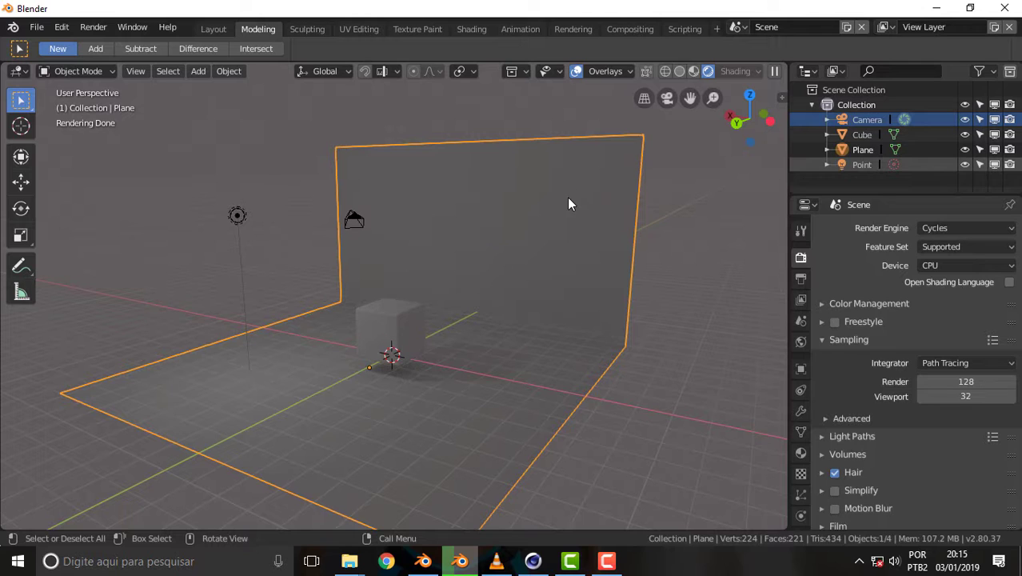
{"action": "left_click", "coordinate": [862, 149]}
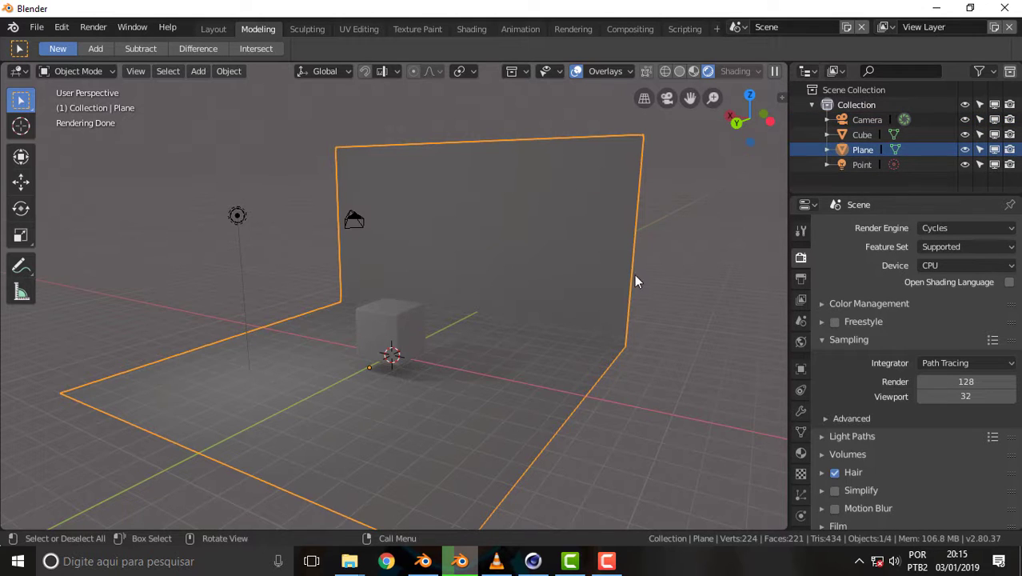
- Put the plane in Edit Mode, extrude the wall's top edge freely, then undo it
{"action": "left_click", "coordinate": [80, 71]}
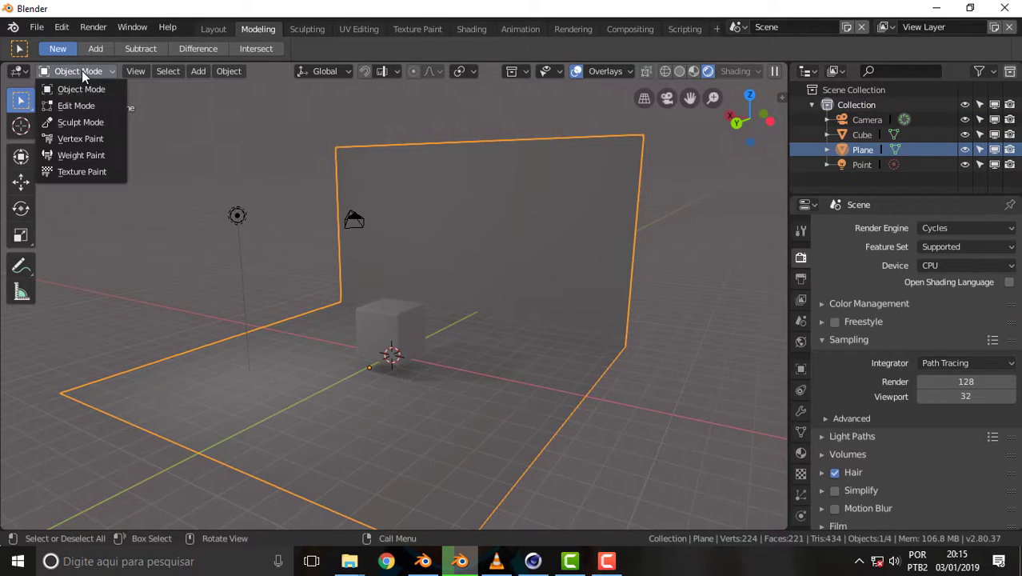
{"action": "left_click", "coordinate": [80, 106]}
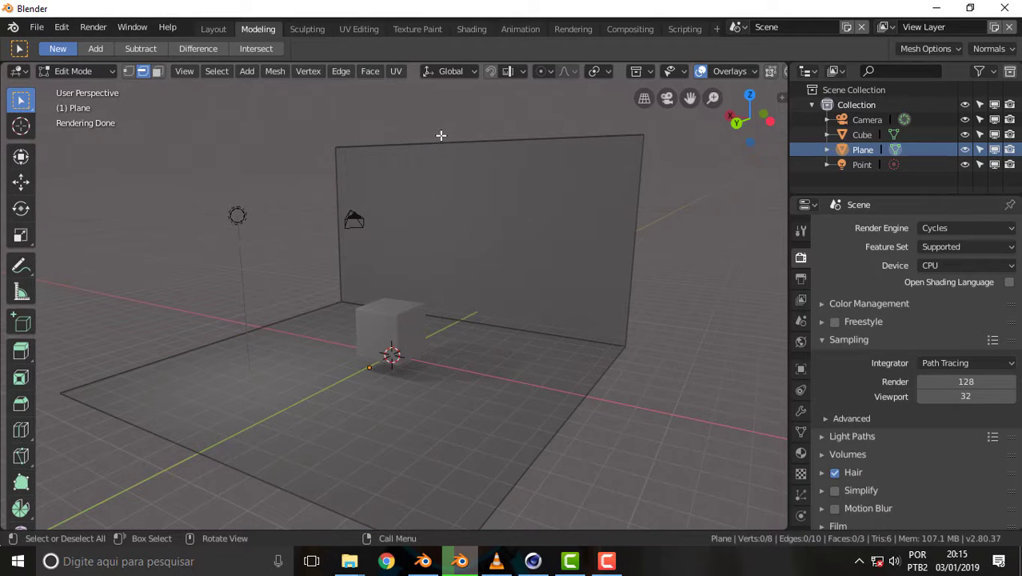
{"action": "left_click", "coordinate": [447, 143]}
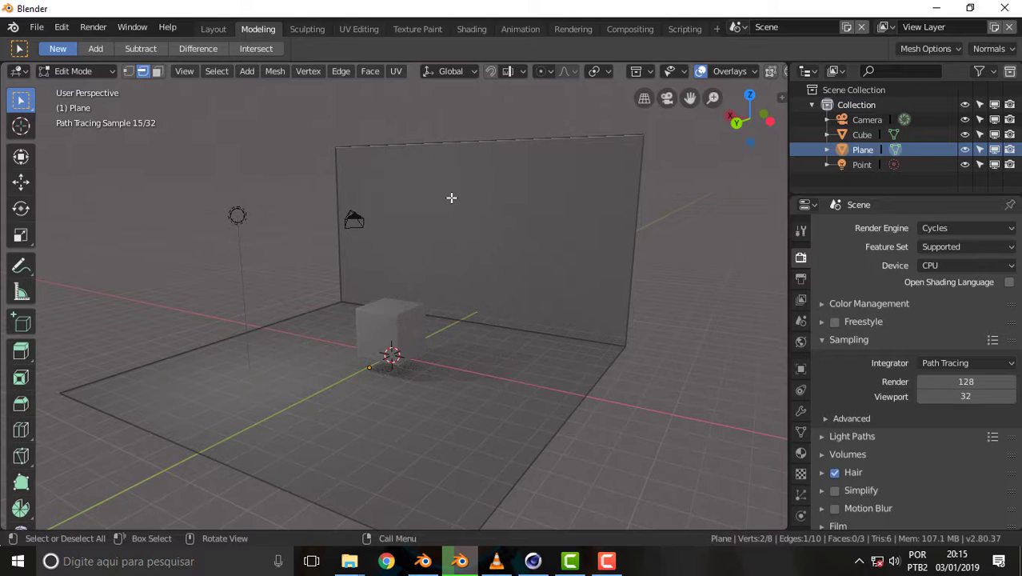
{"action": "key", "text": "e"}
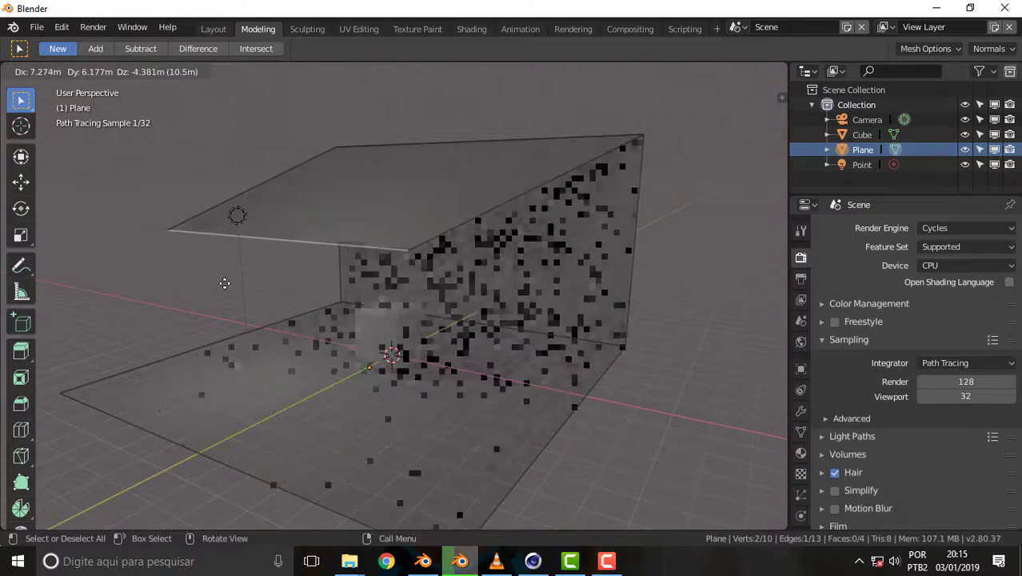
{"action": "left_click", "coordinate": [187, 271]}
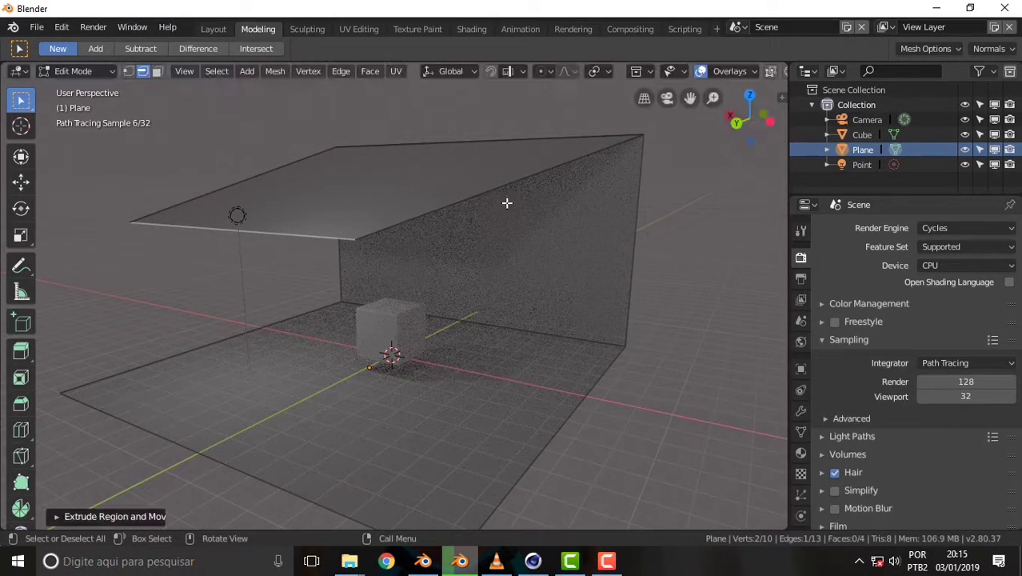
{"action": "mouse_move", "coordinate": [492, 190]}
{"action": "middle_mouse_down"}
{"action": "mouse_move", "coordinate": [522, 244]}
{"action": "mouse_move", "coordinate": [597, 267]}
{"action": "mouse_move", "coordinate": [568, 290]}
{"action": "mouse_move", "coordinate": [507, 265]}
{"action": "mouse_move", "coordinate": [479, 236]}
{"action": "mouse_move", "coordinate": [523, 226]}
{"action": "mouse_move", "coordinate": [532, 240]}
{"action": "middle_mouse_up"}
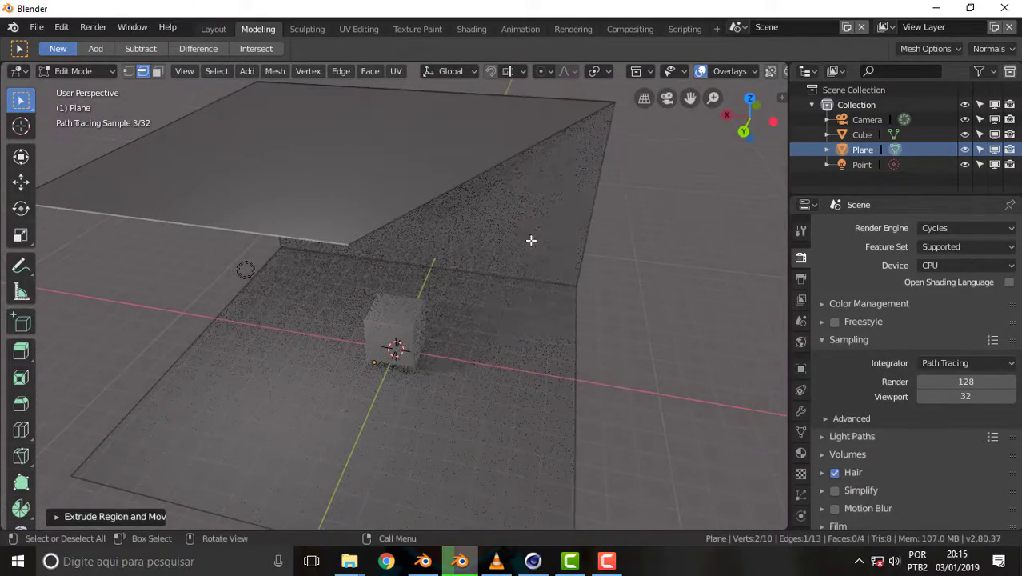
{"action": "key", "text": "ctrl+z"}
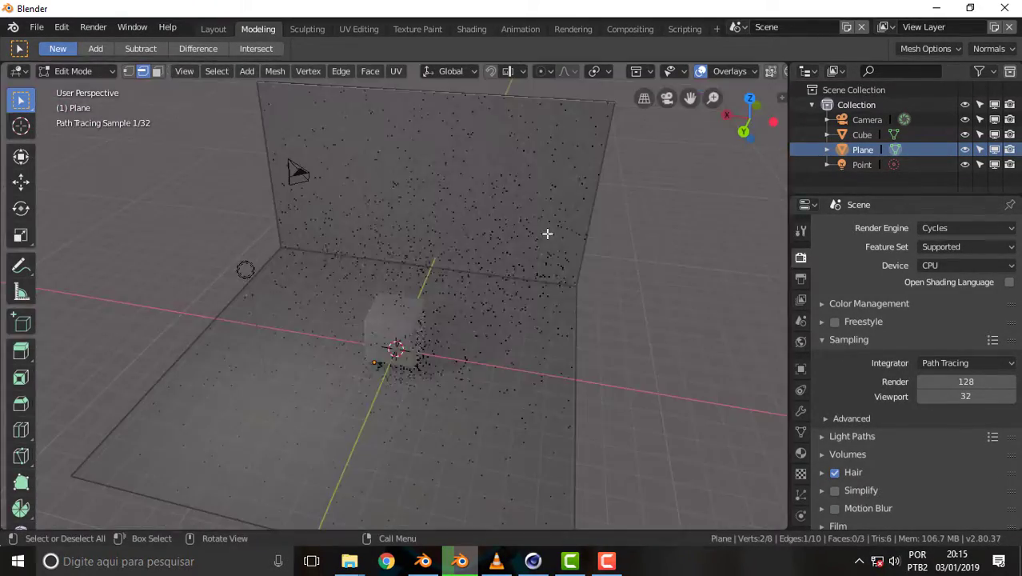
- Try extruding the top edge along Y as a ceiling, then undo it and deselect the edge
{"action": "key", "text": "e"}
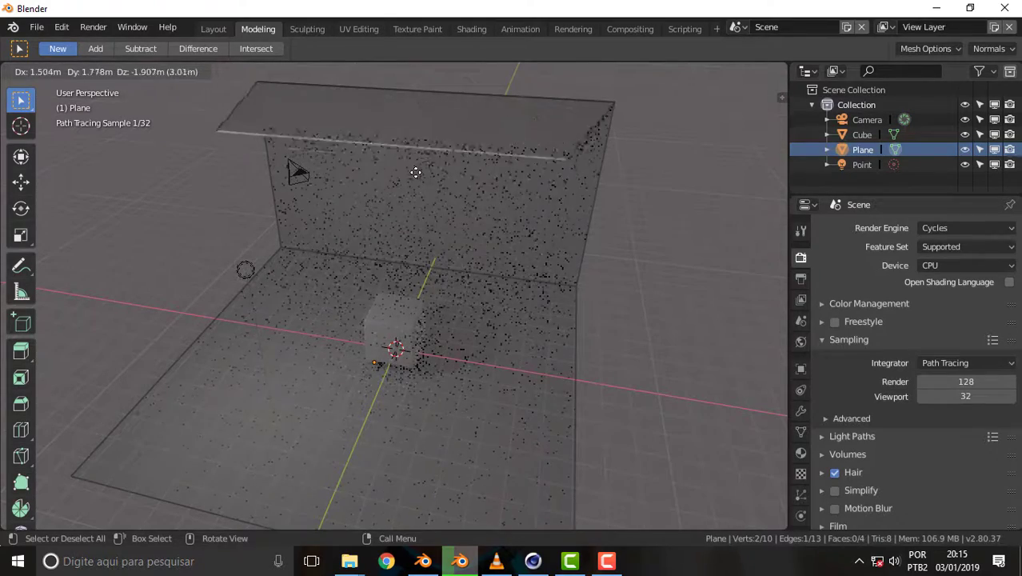
{"action": "key", "text": "y"}
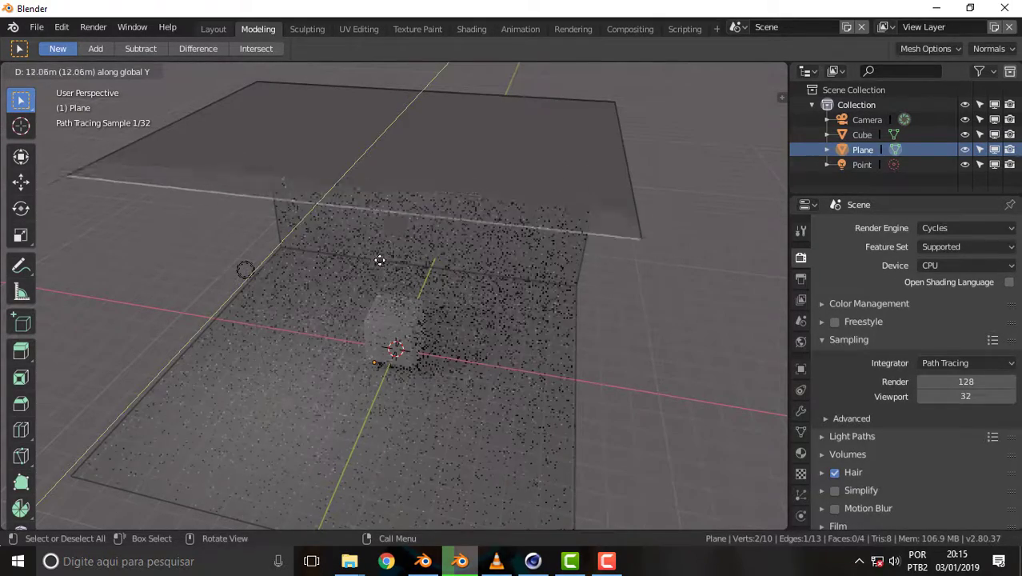
{"action": "left_click", "coordinate": [388, 279]}
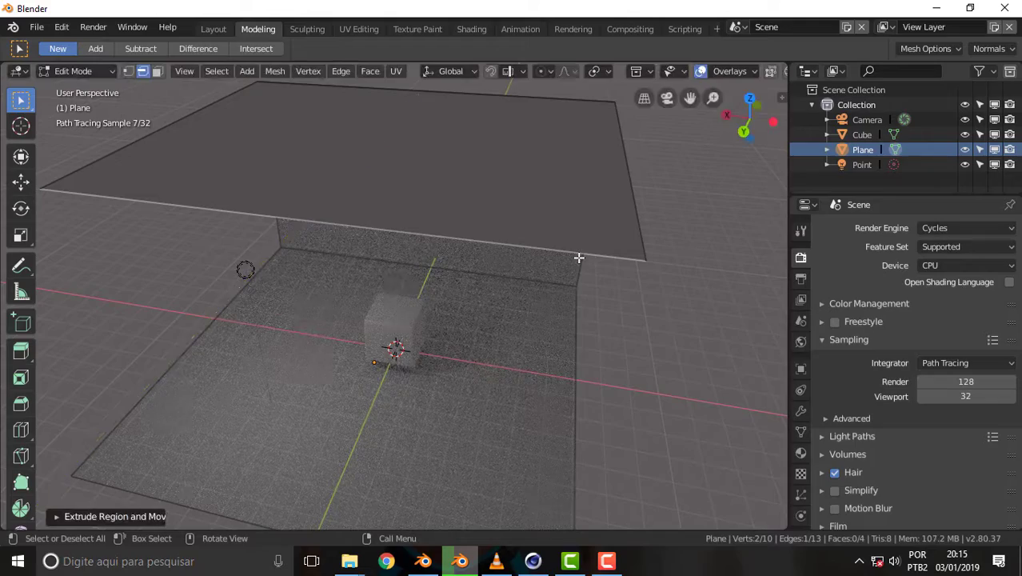
{"action": "mouse_move", "coordinate": [639, 228]}
{"action": "middle_mouse_down"}
{"action": "mouse_move", "coordinate": [689, 192]}
{"action": "mouse_move", "coordinate": [641, 187]}
{"action": "middle_mouse_up"}
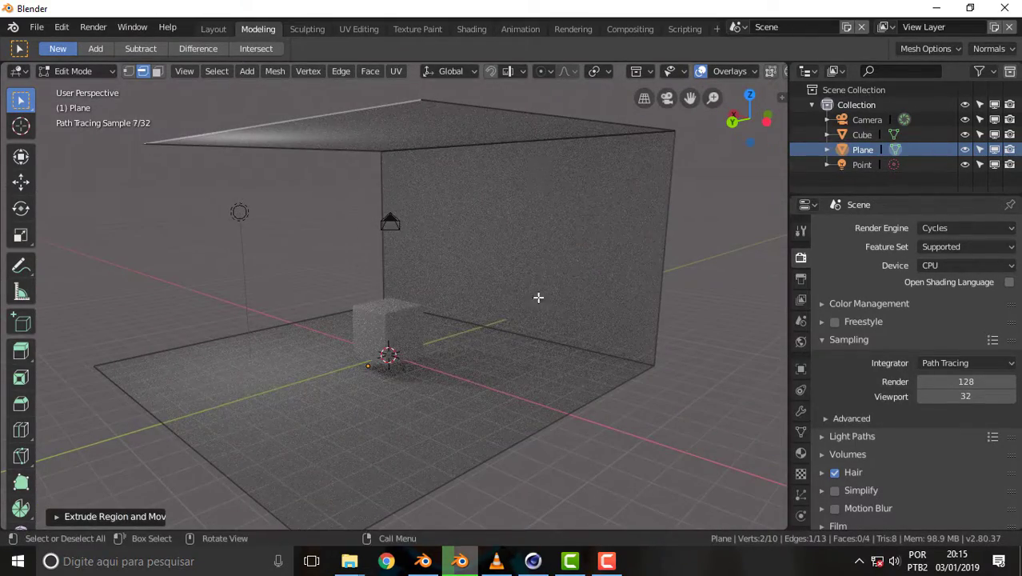
{"action": "key", "text": "ctrl+z"}
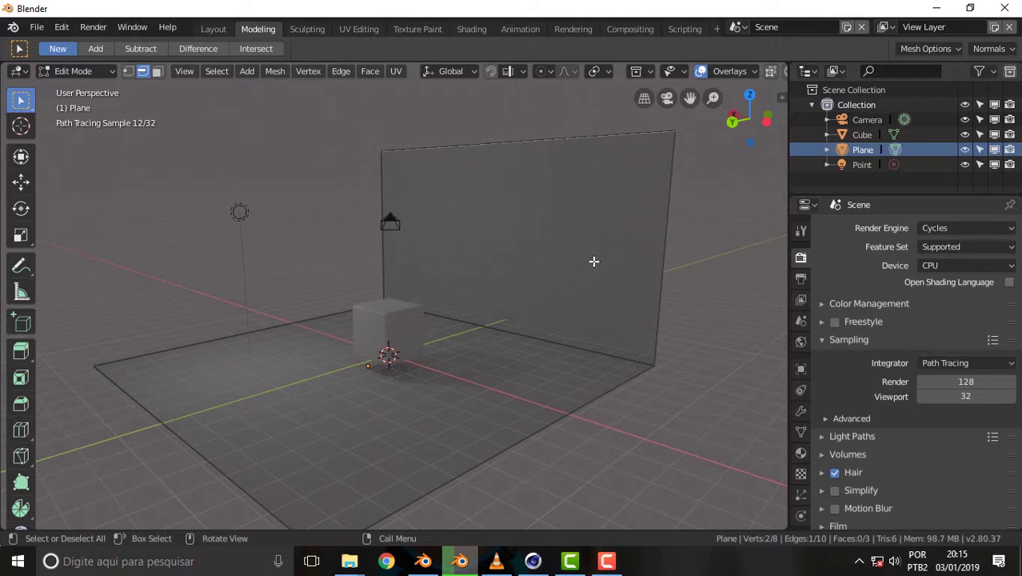
{"action": "key", "text": "ctrl+z"}
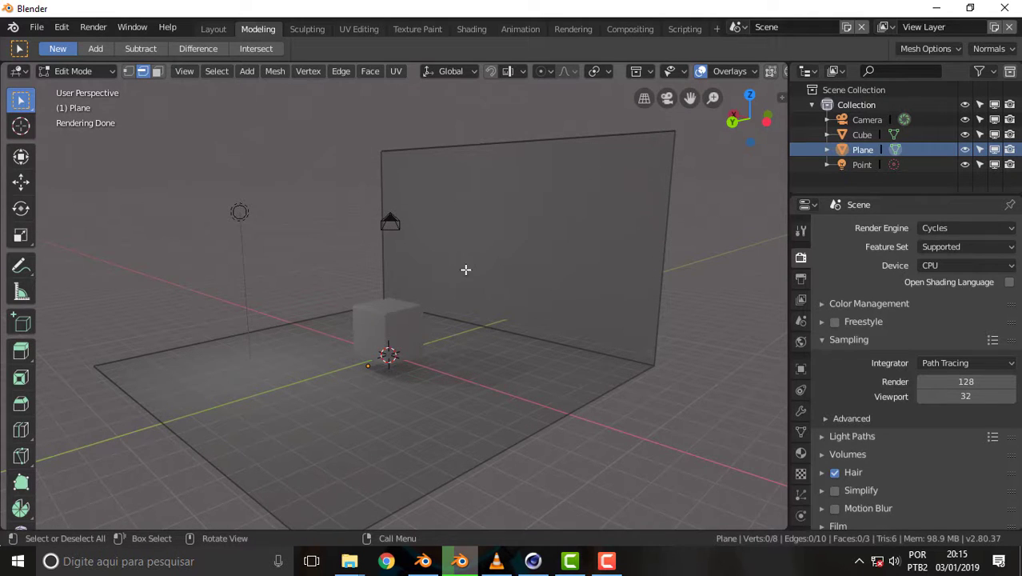
- Bevel the floor-to-wall edge into a smooth 10-segment curve and head back to Object Mode
{"action": "left_click", "coordinate": [523, 336]}
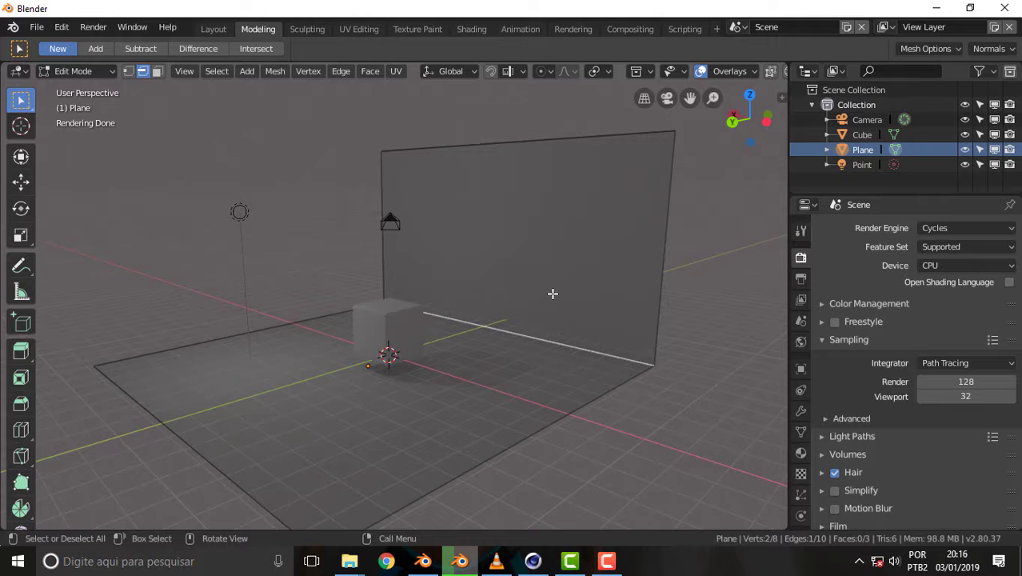
{"action": "key", "text": "ctrl+b"}
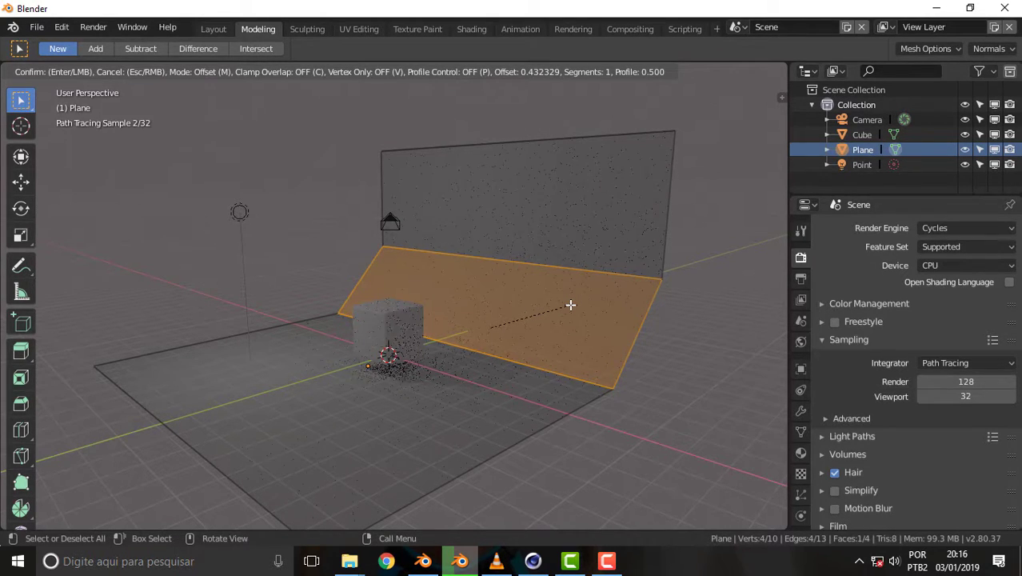
{"action": "scroll", "coordinate": [572, 306], "scroll_direction": "up", "scroll_amount": 4}
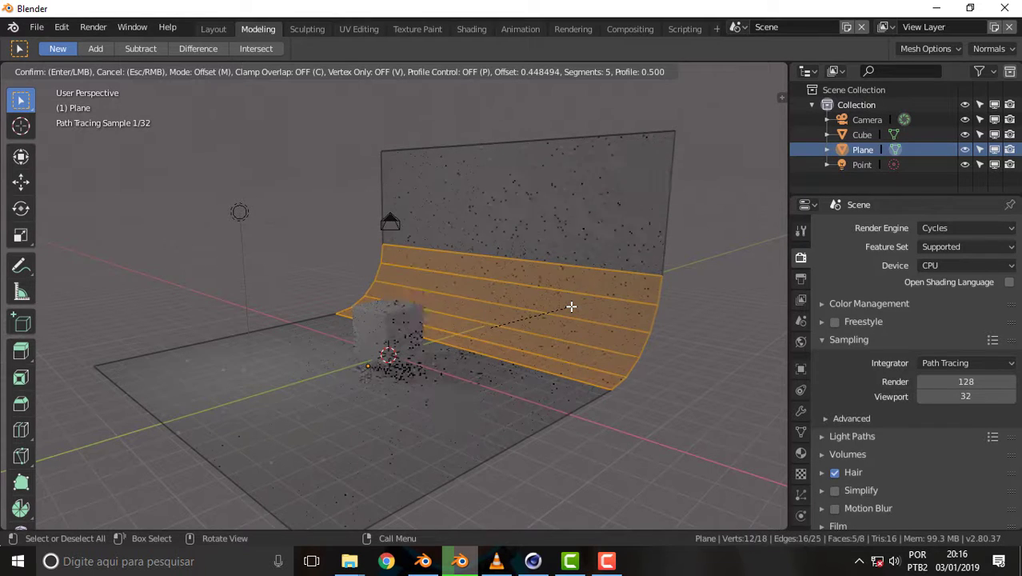
{"action": "scroll", "coordinate": [571, 307], "scroll_direction": "up", "scroll_amount": 4}
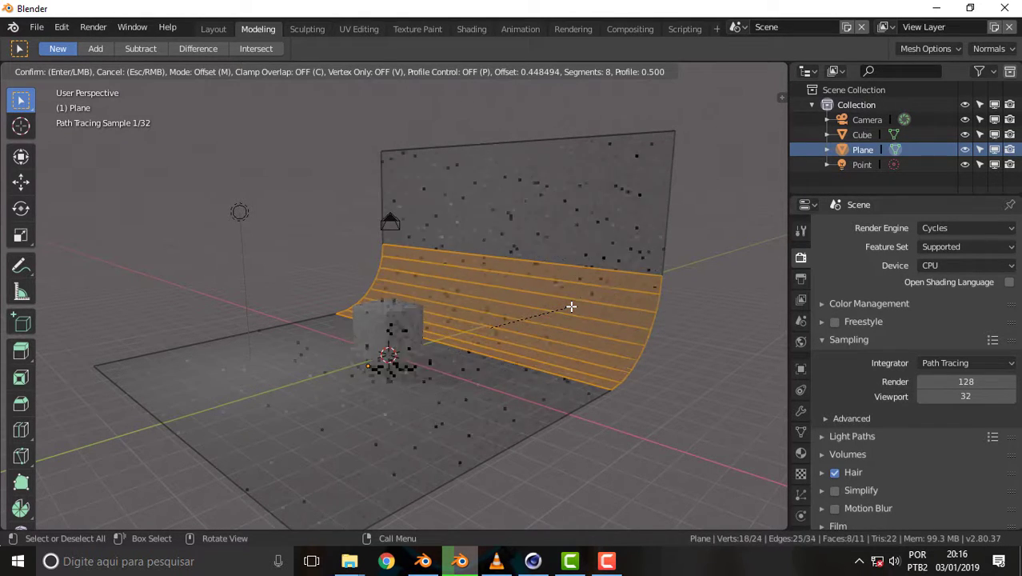
{"action": "scroll", "coordinate": [571, 307], "scroll_direction": "up", "scroll_amount": 3}
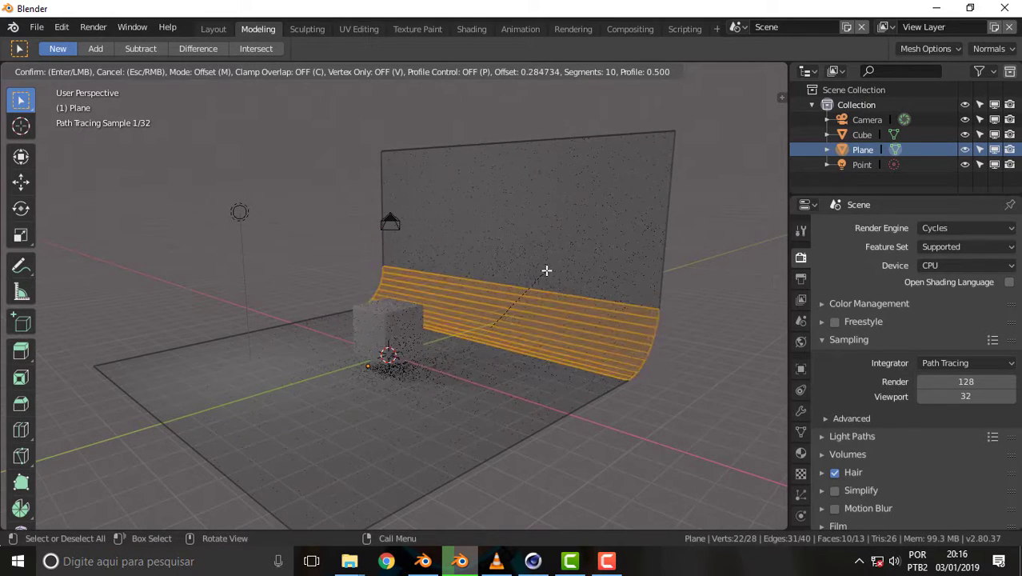
{"action": "left_click", "coordinate": [545, 266]}
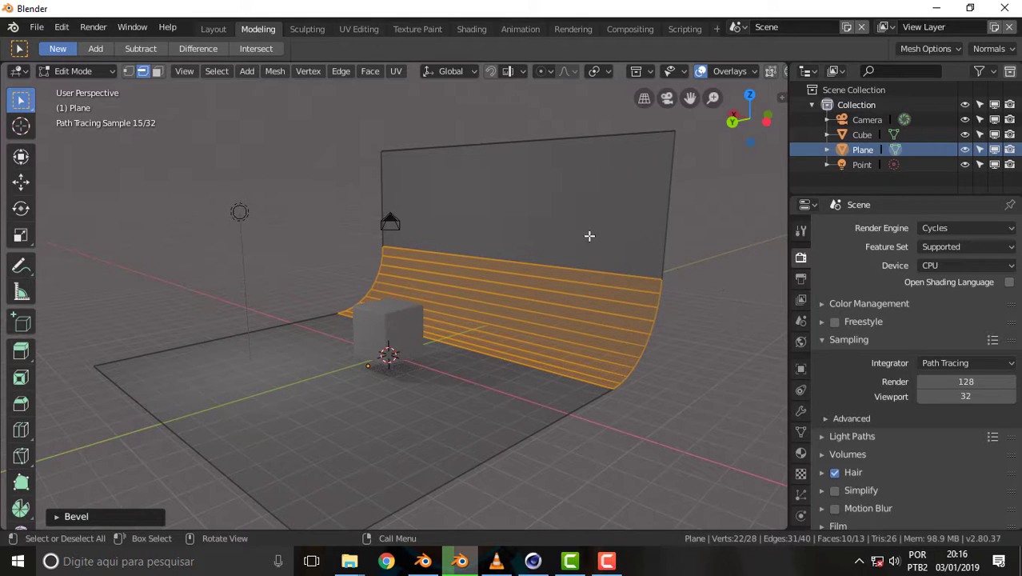
{"action": "left_click", "coordinate": [80, 72]}
{"action": "left_click", "coordinate": [85, 89]}
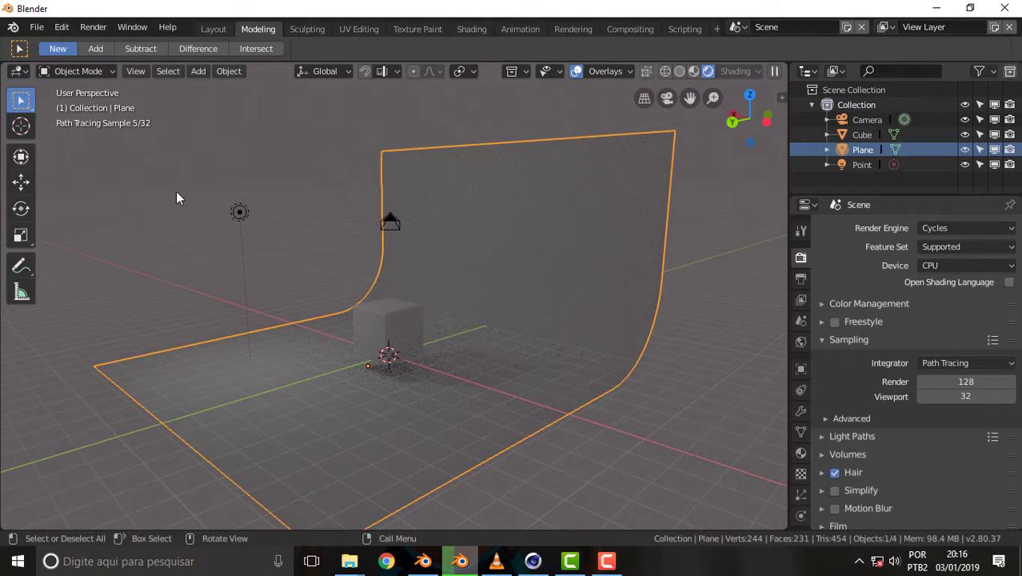
{"action": "mouse_move", "coordinate": [176, 199]}
{"action": "middle_mouse_down"}
{"action": "mouse_move", "coordinate": [226, 240]}
{"action": "mouse_move", "coordinate": [252, 222]}
{"action": "middle_mouse_up"}
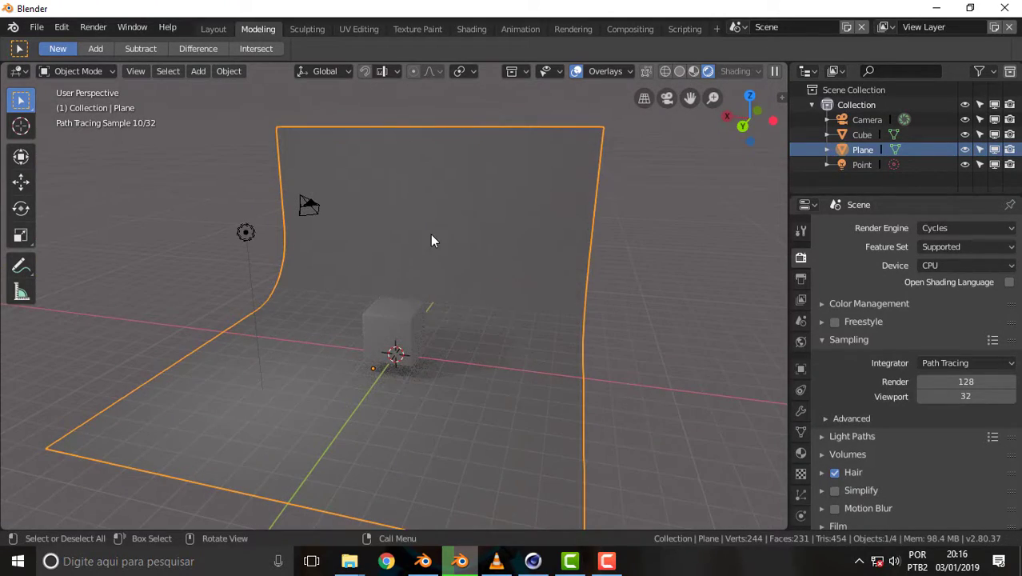
{"action": "scroll", "coordinate": [430, 234], "scroll_direction": "up", "scroll_amount": 2}
{"action": "mouse_move", "coordinate": [571, 273]}
{"action": "middle_mouse_down"}
{"action": "mouse_move", "coordinate": [366, 272]}
{"action": "mouse_move", "coordinate": [537, 257]}
{"action": "mouse_move", "coordinate": [547, 244]}
{"action": "middle_mouse_up"}
{"action": "scroll", "coordinate": [515, 306], "scroll_direction": "down", "scroll_amount": 3}
{"action": "scroll", "coordinate": [515, 298], "scroll_direction": "up", "scroll_amount": 3}
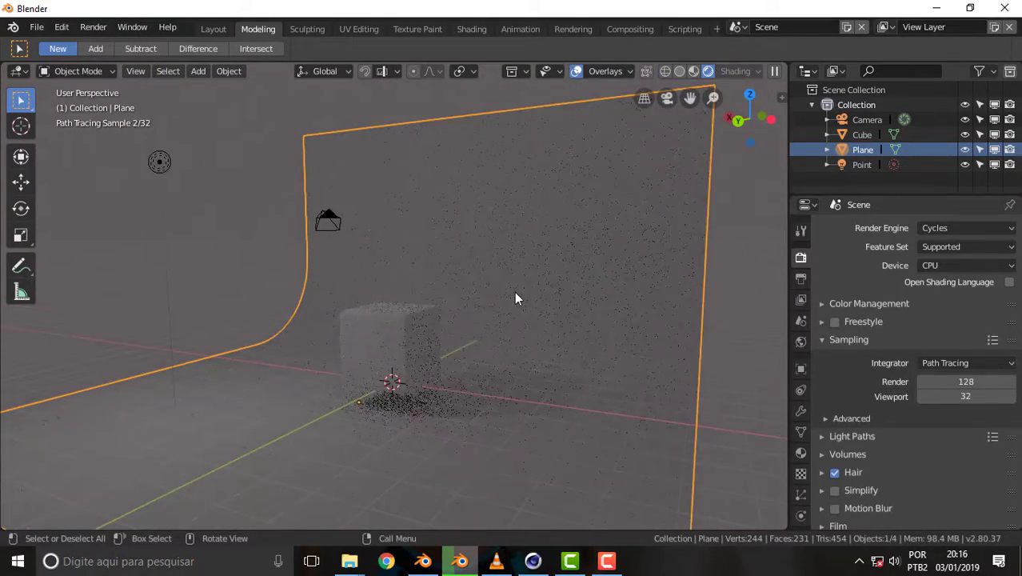
{"action": "scroll", "coordinate": [513, 288], "scroll_direction": "up", "scroll_amount": 1}
{"action": "scroll", "coordinate": [544, 258], "scroll_direction": "up", "scroll_amount": 2}
{"action": "scroll", "coordinate": [552, 267], "scroll_direction": "down", "scroll_amount": 1}
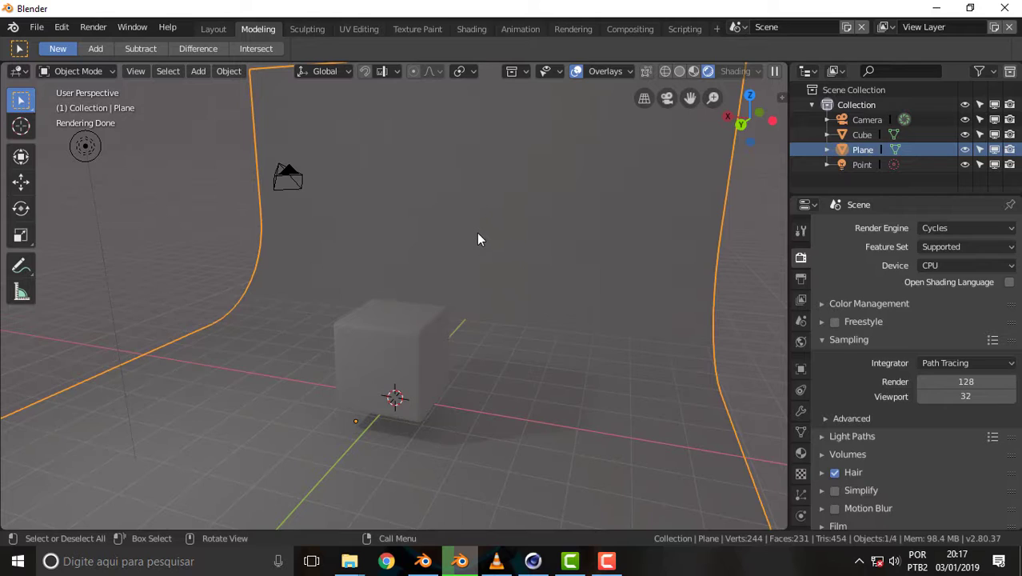
{"action": "mouse_move", "coordinate": [486, 227]}
{"action": "middle_mouse_down"}
{"action": "mouse_move", "coordinate": [616, 237]}
{"action": "mouse_move", "coordinate": [458, 242]}
{"action": "mouse_move", "coordinate": [501, 235]}
{"action": "middle_mouse_up"}
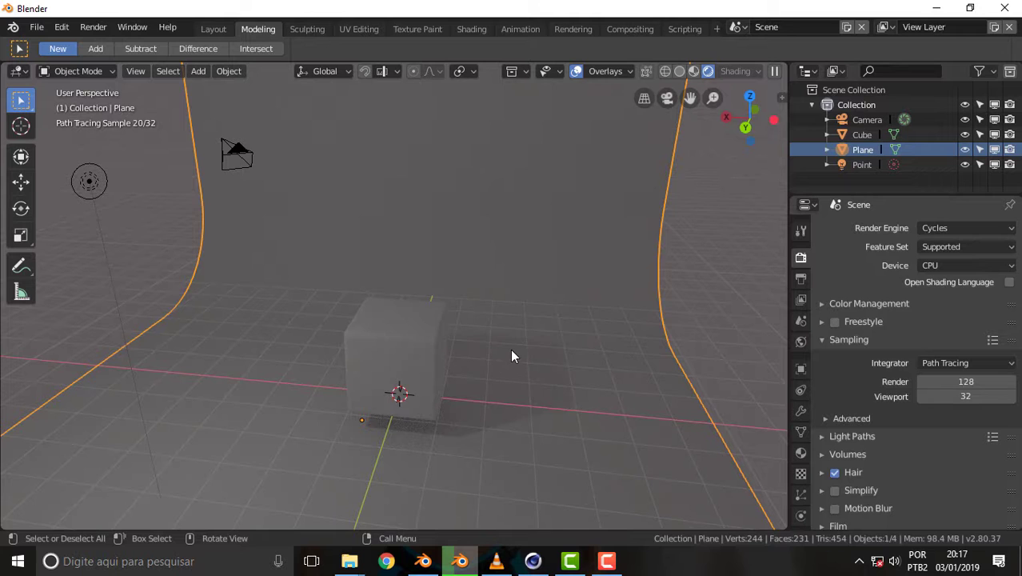
- Glance at the Shading preview, then view the 1920×1080 Render Result in the Rendering workspace
{"action": "left_click", "coordinate": [471, 29]}
{"action": "middle_click_drag", "start_coordinate": [714, 160], "coordinate": [462, 148]}
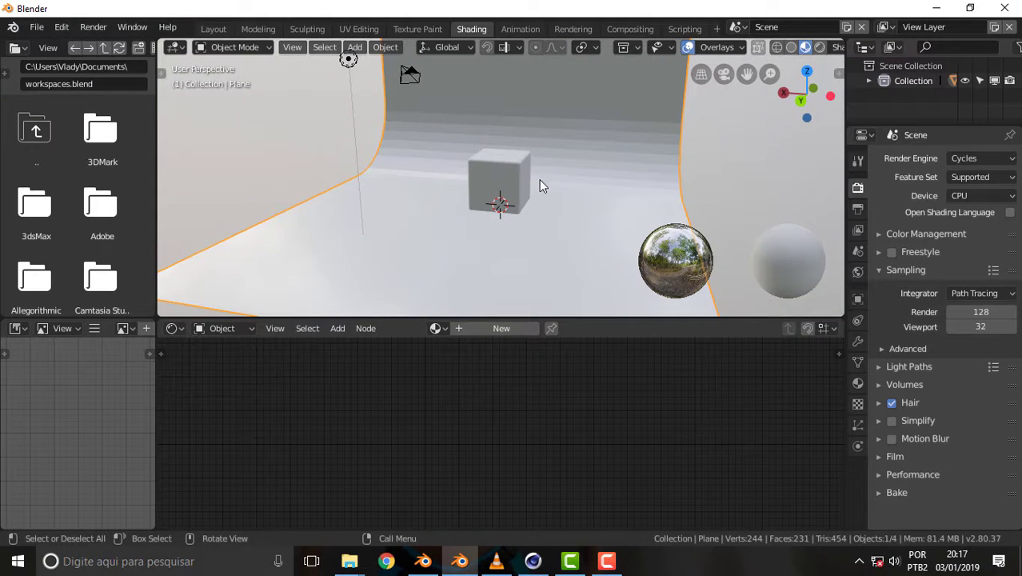
{"action": "left_click", "coordinate": [520, 29]}
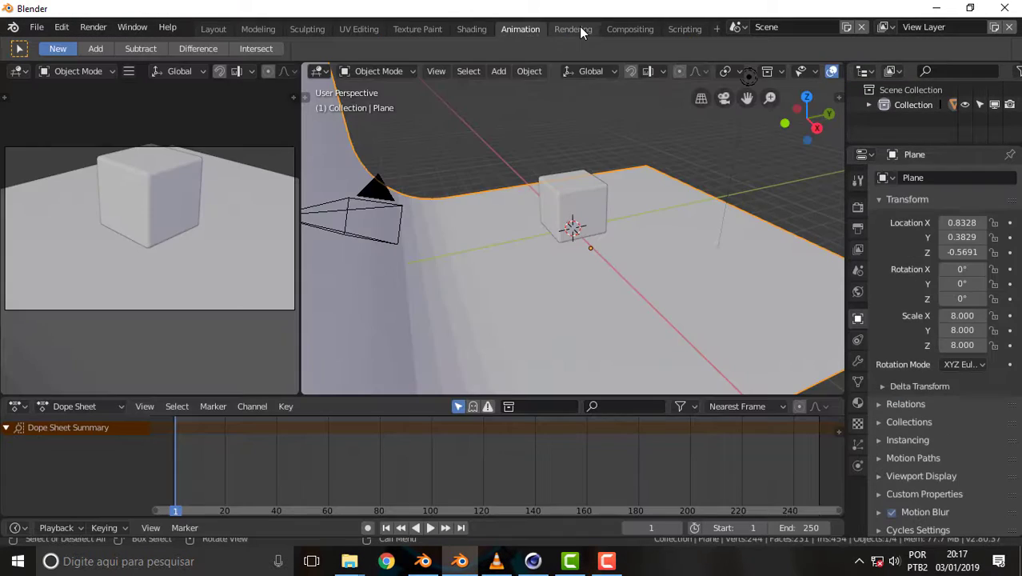
{"action": "left_click", "coordinate": [576, 29]}
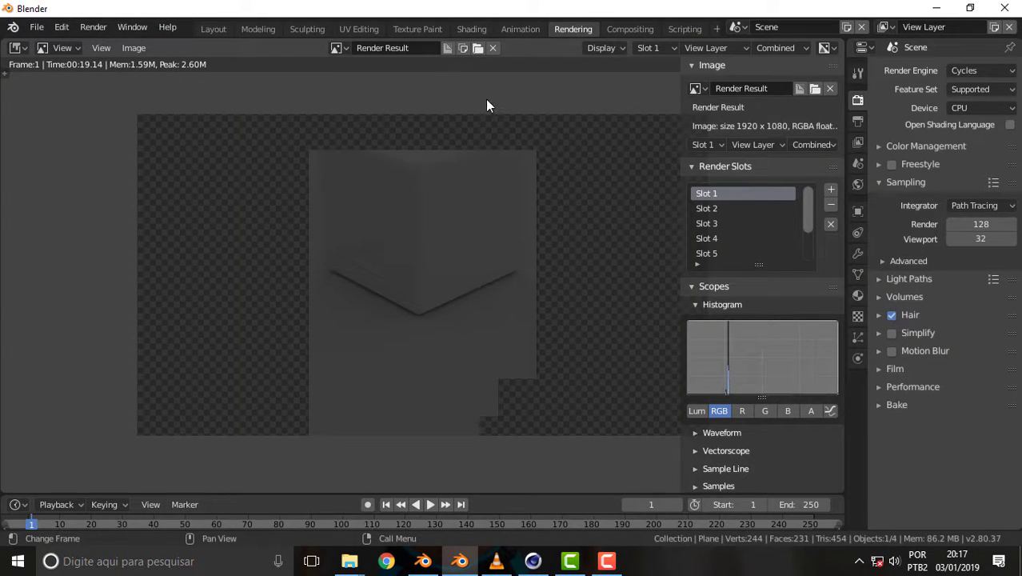